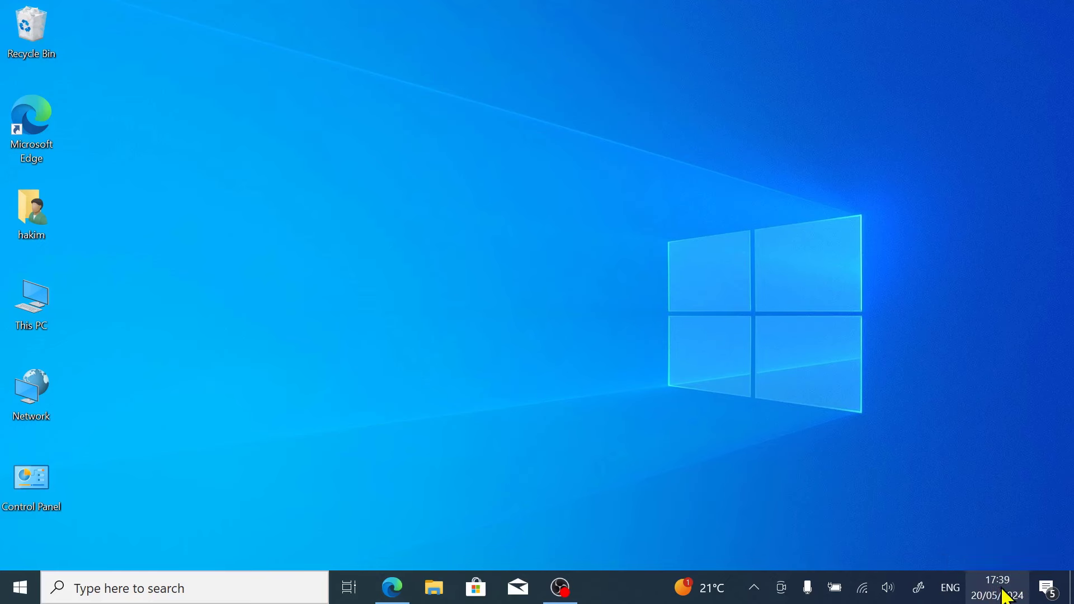
Set the system time zone to (UTC+01:00) Casablanca in the date and time settings.
right_click(1007, 596)
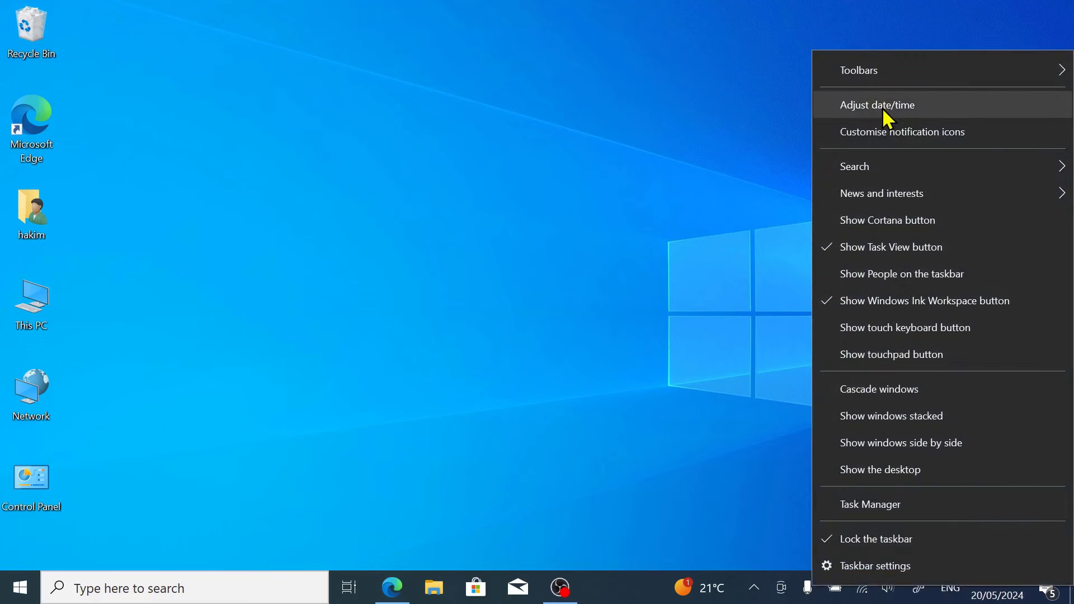
left_click(899, 112)
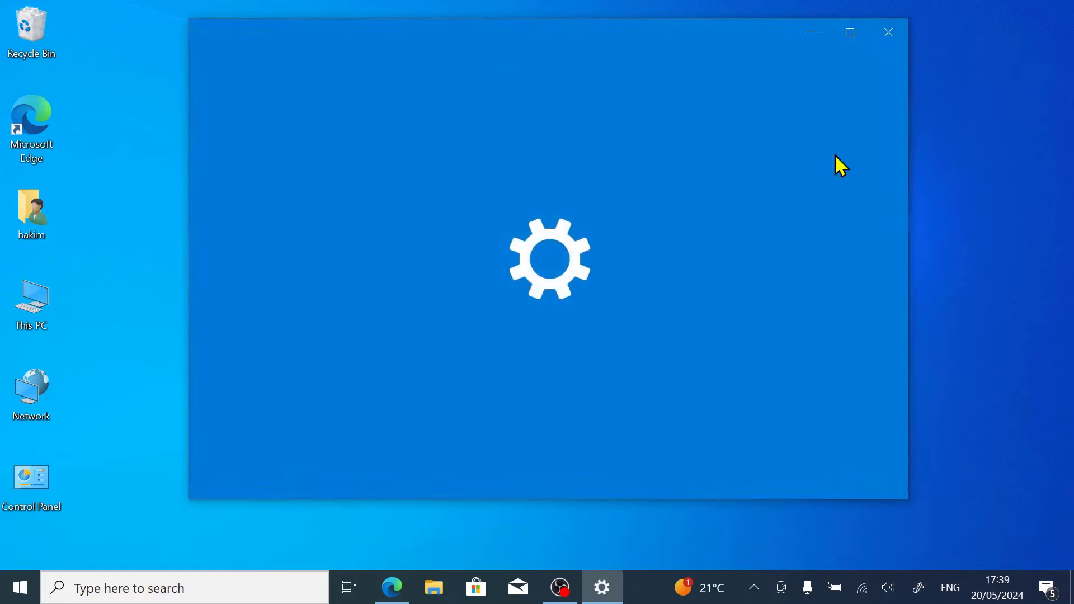
scroll(688, 345, "down", 3)
scroll(690, 348, "down", 1)
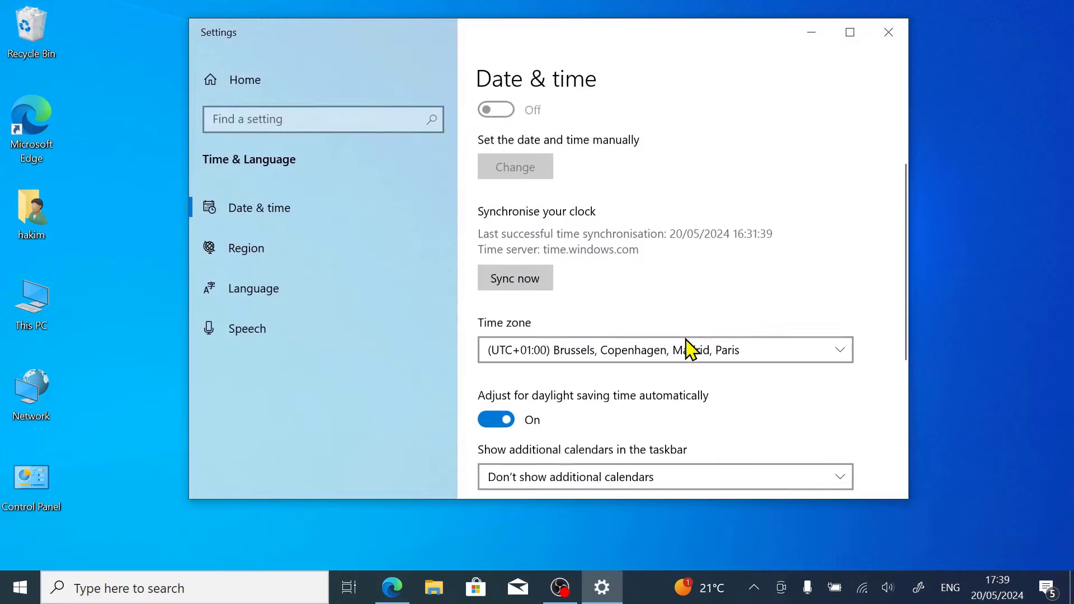
left_click(550, 349)
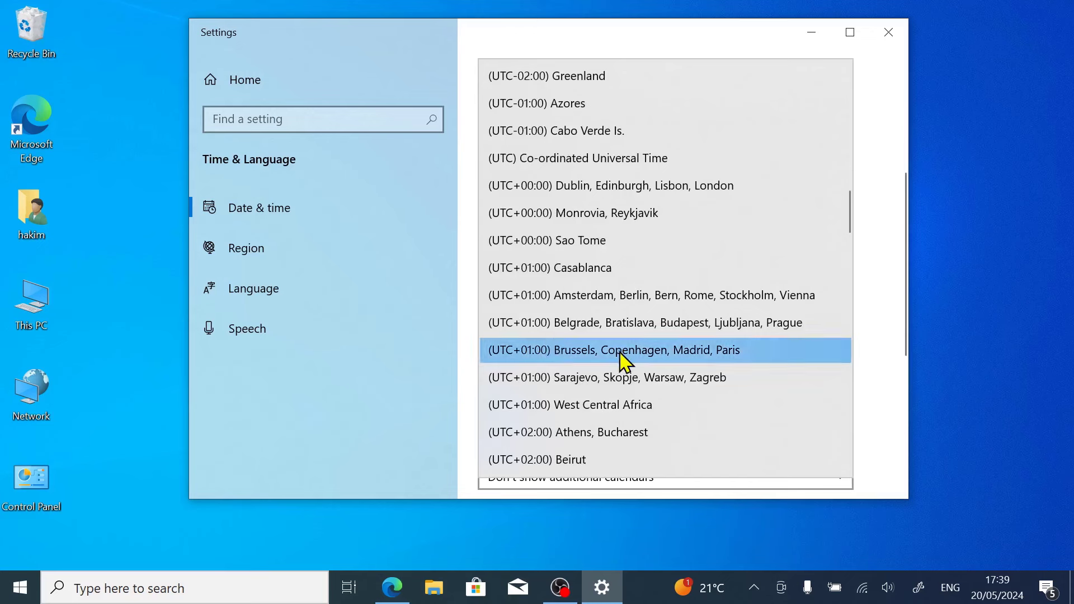
scroll(619, 358, "down", 1)
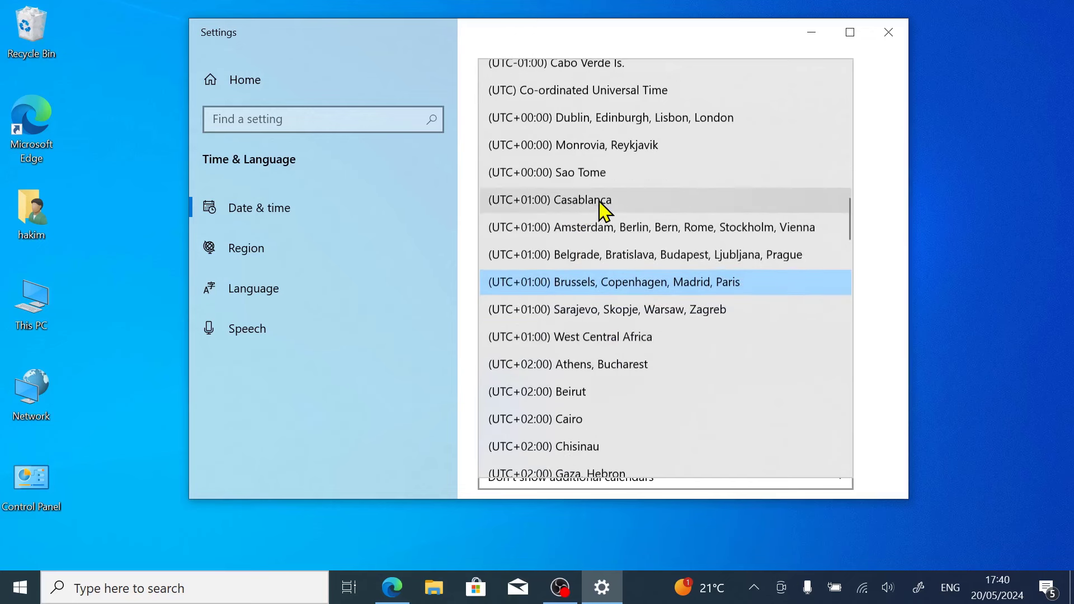
left_click(599, 203)
Synchronise the system clock with the time server and close the settings window.
scroll(632, 260, "down", 1)
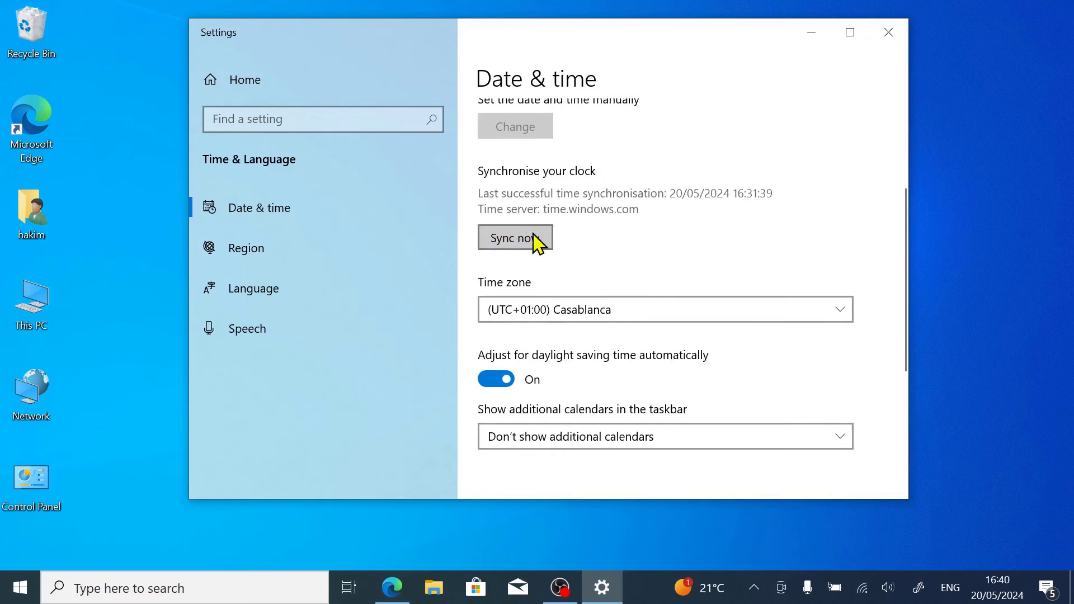
left_click(518, 245)
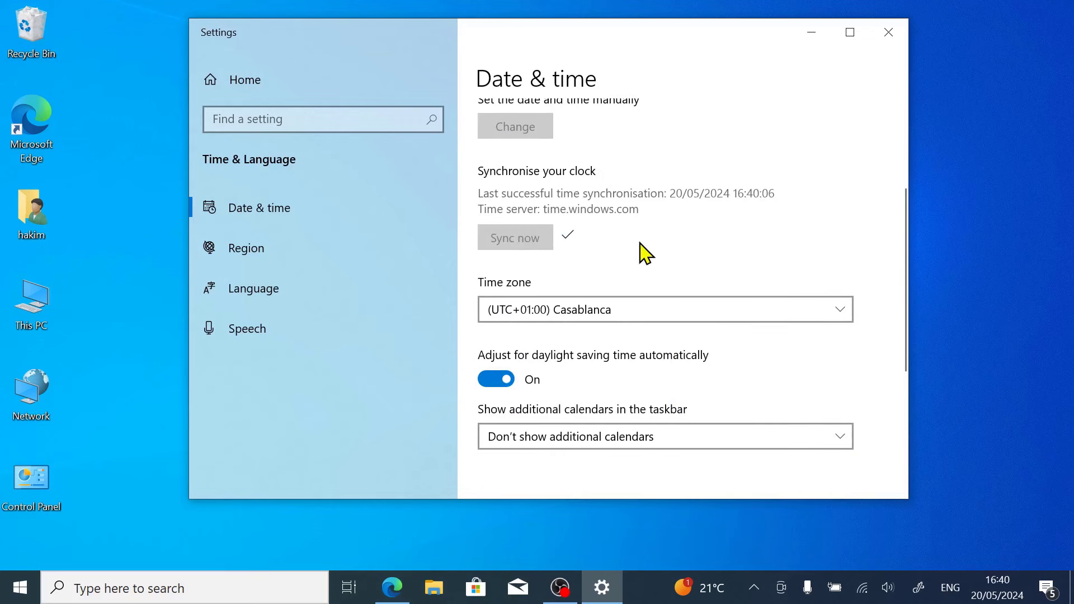
left_click(888, 39)
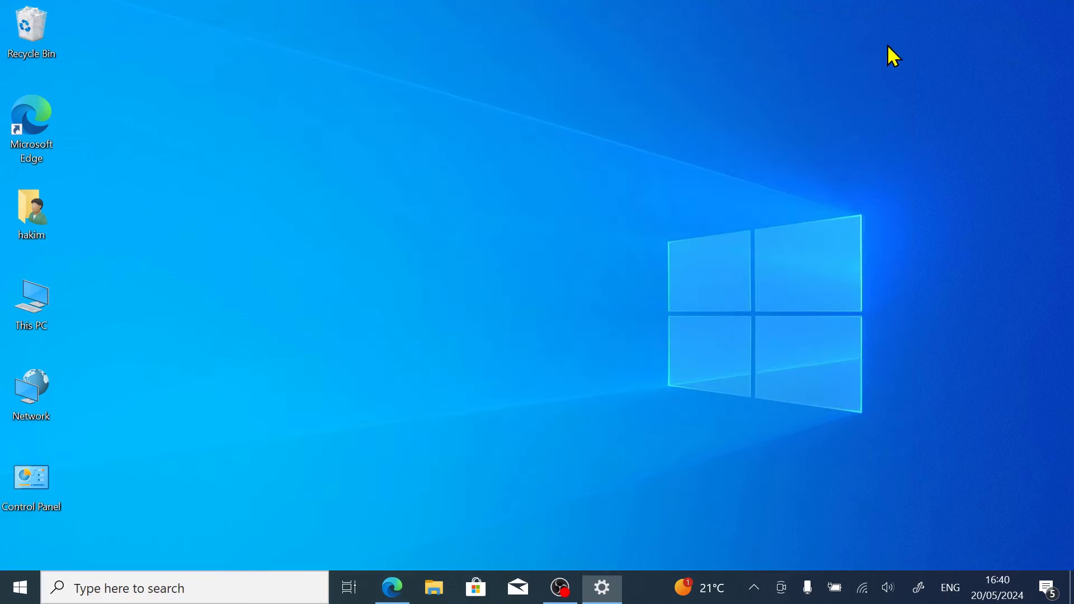
Examine the preferred languages in the system language preferences, and close the settings window.
left_click(951, 589)
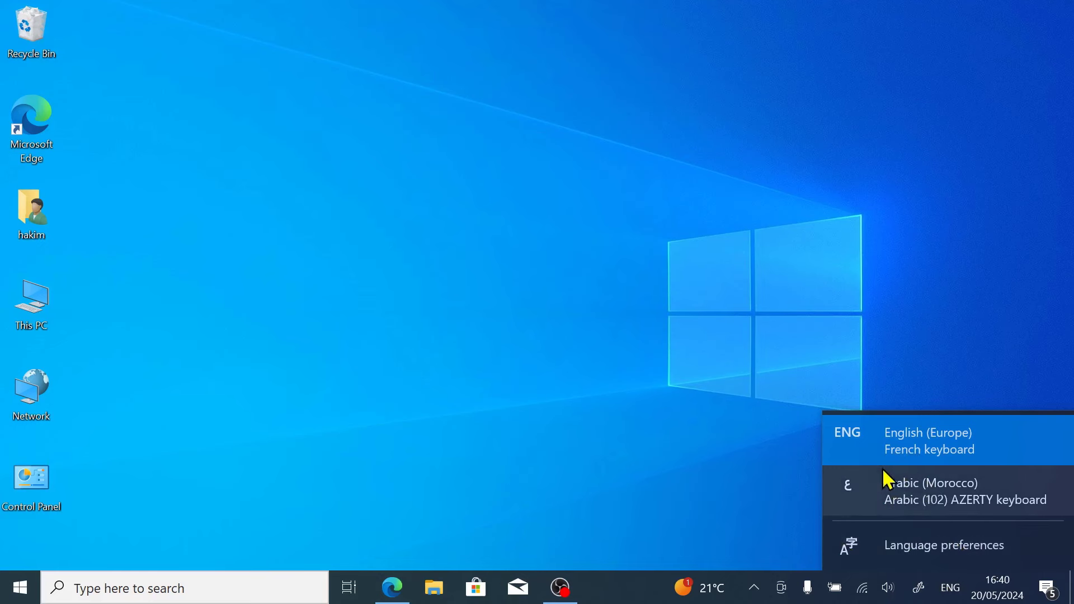
left_click(917, 550)
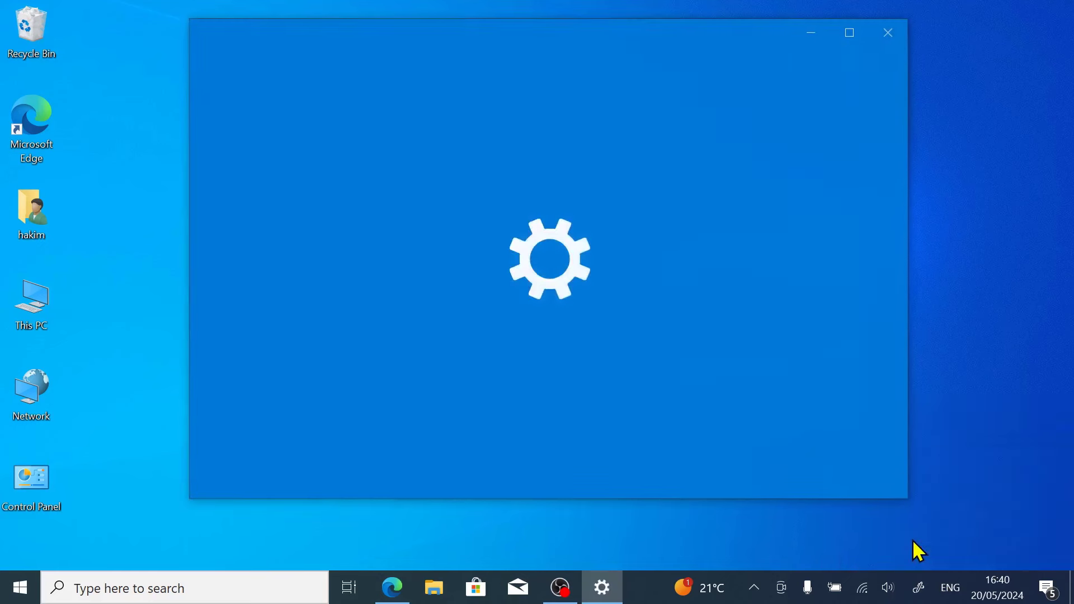
scroll(616, 392, "down", 4)
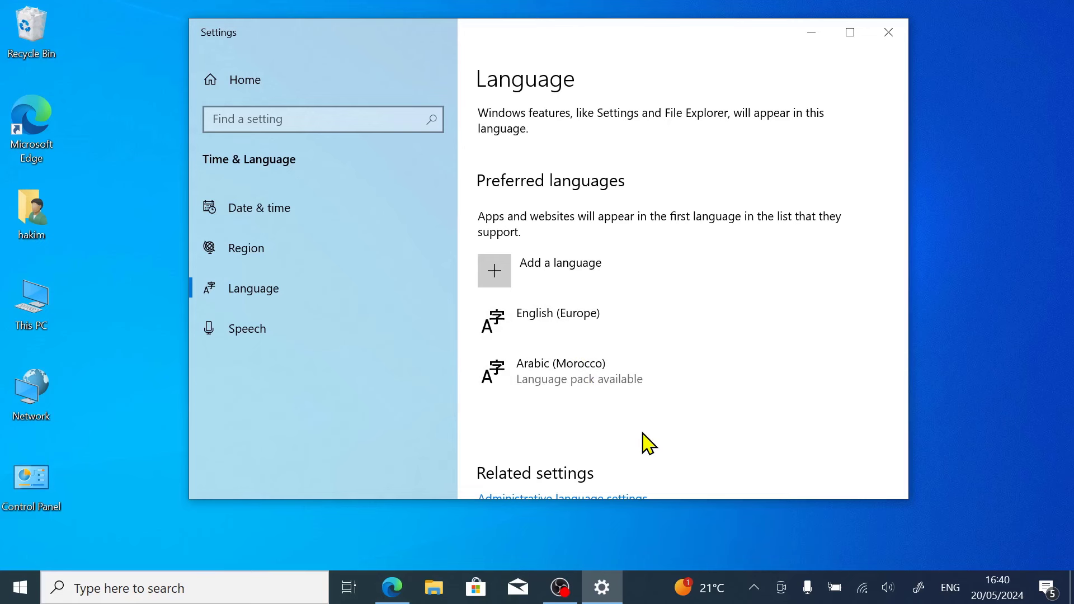
left_click(888, 33)
Switch to Microsoft Edge, search YouTube for keyboard layout videos with the creator's name, and minimise the browser.
left_click(393, 588)
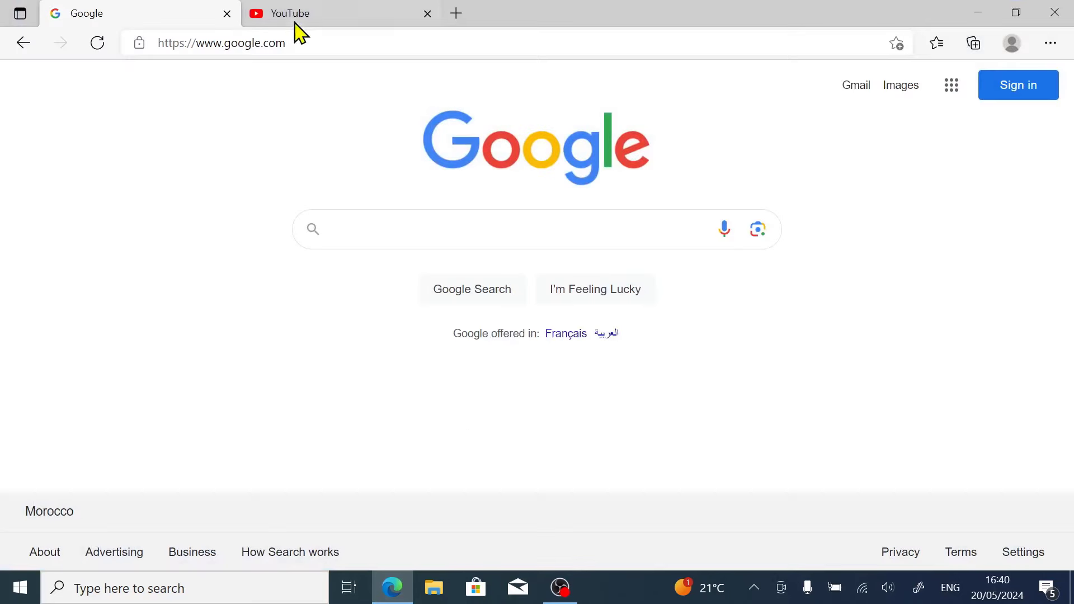
left_click(330, 25)
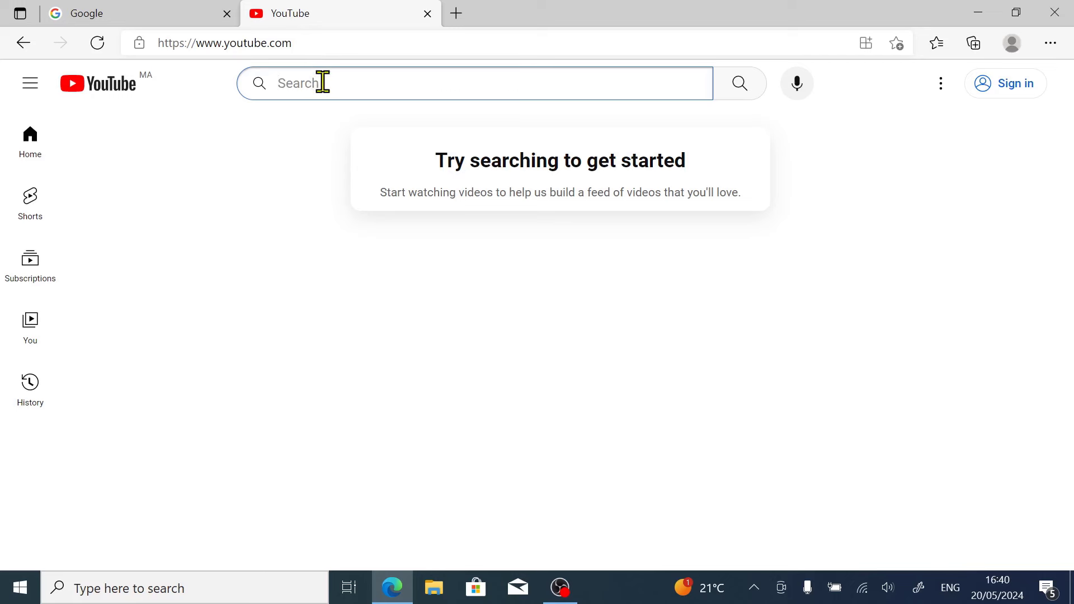
type("keyo")
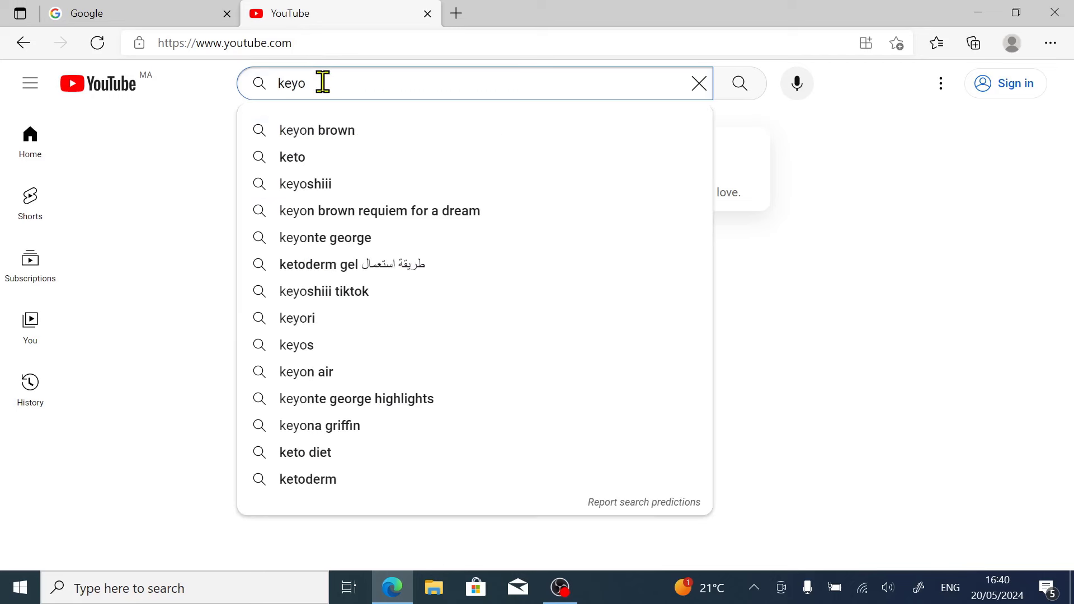
key("BackSpace")
type("board layaout")
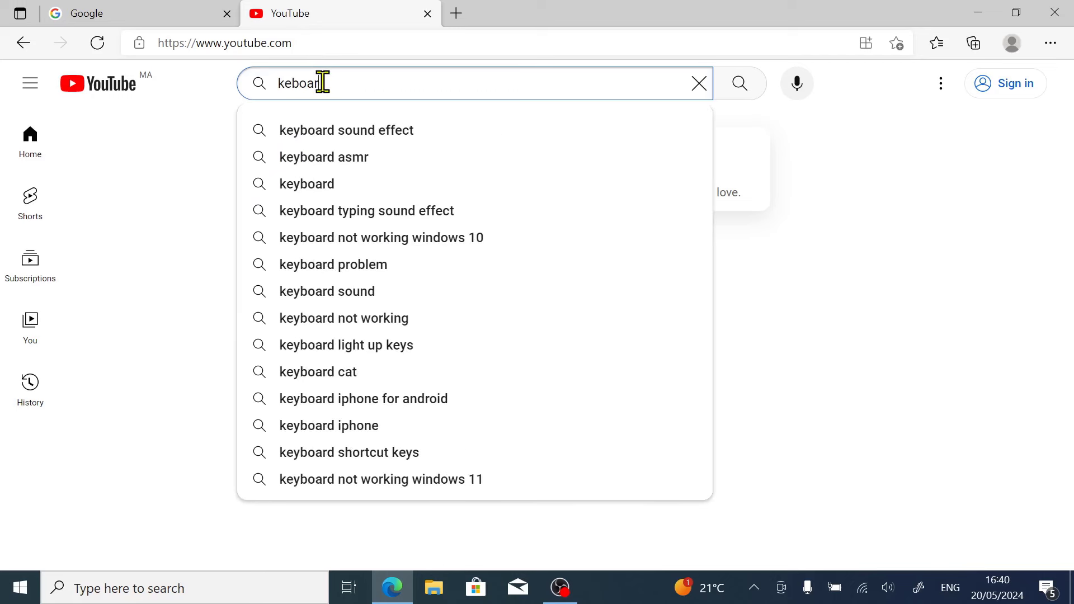
type(" ma")
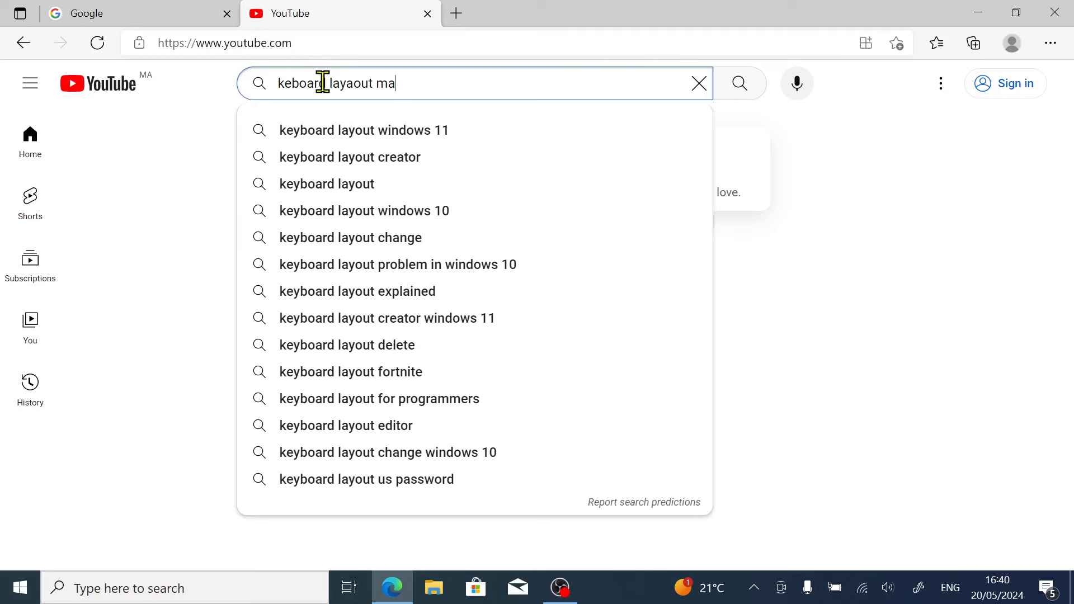
type("ssari hakim")
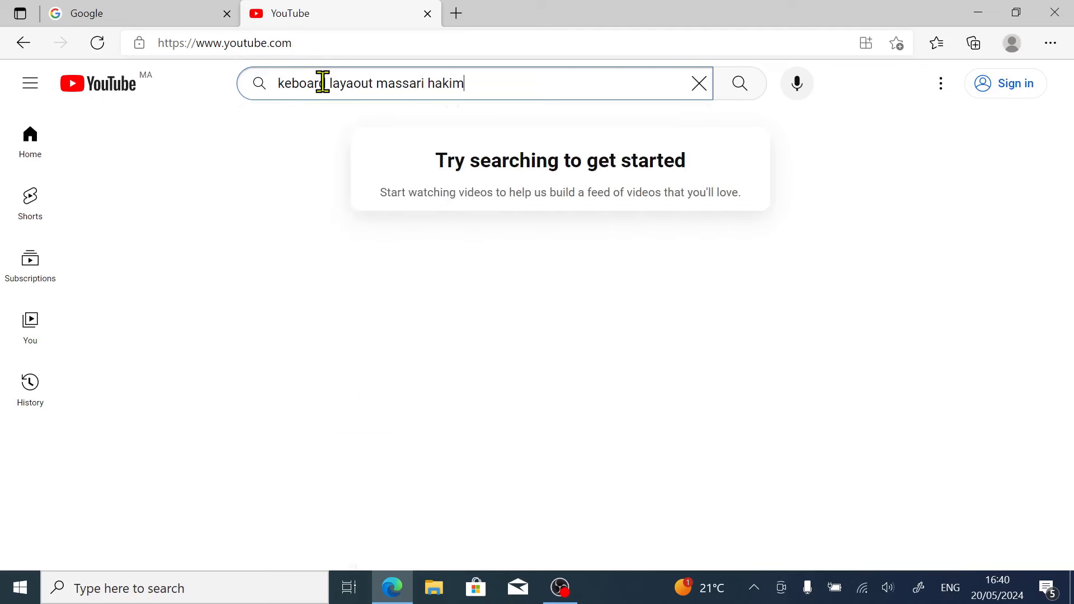
key("Return")
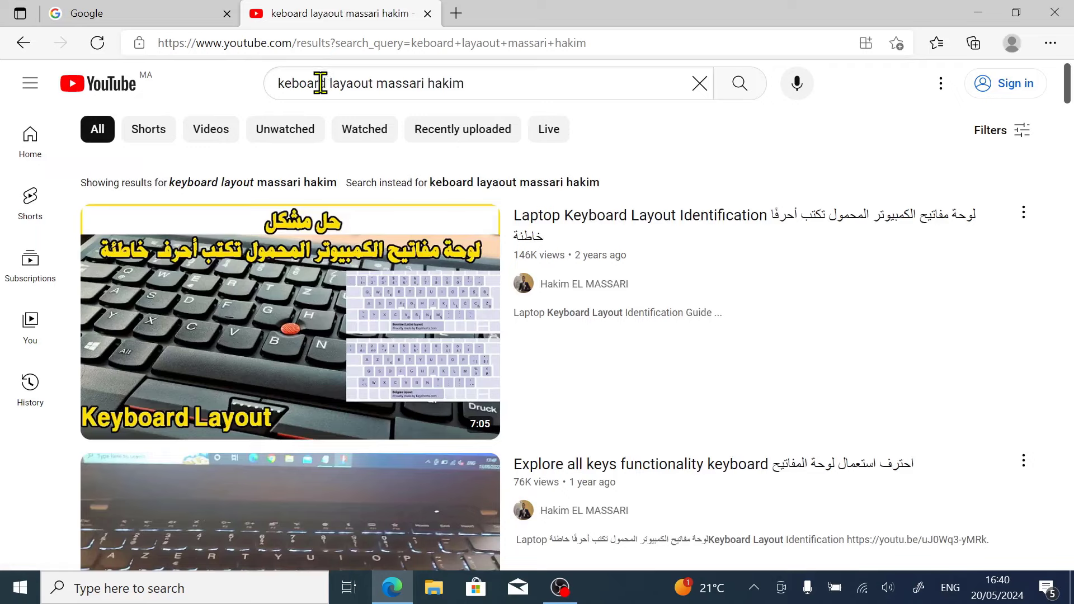
mouse_move(266, 291)
left_click(978, 13)
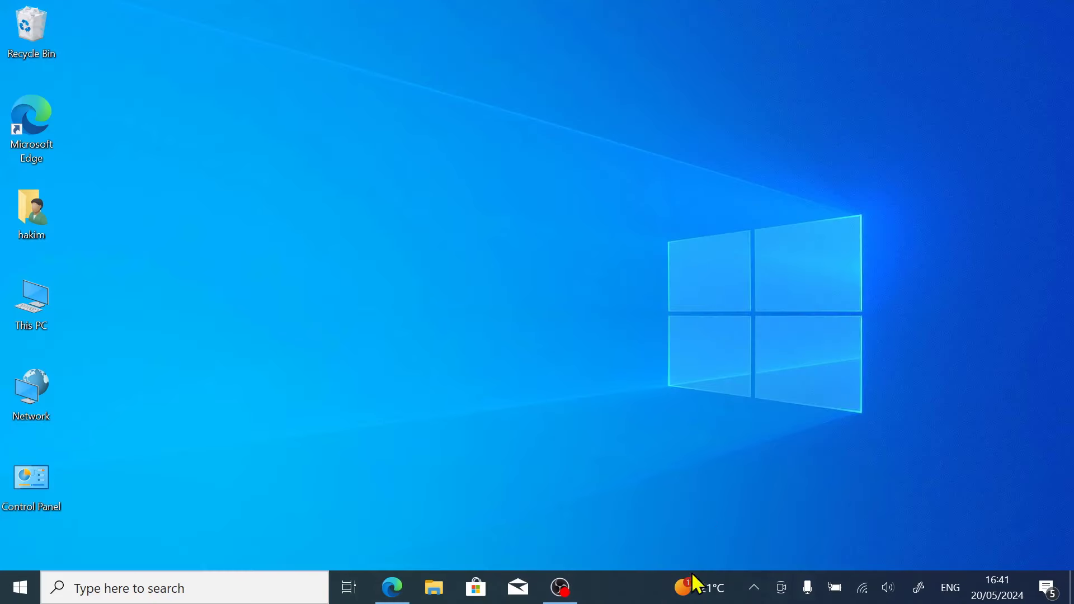
Turn off the News and interests widget on the taskbar.
left_click(698, 597)
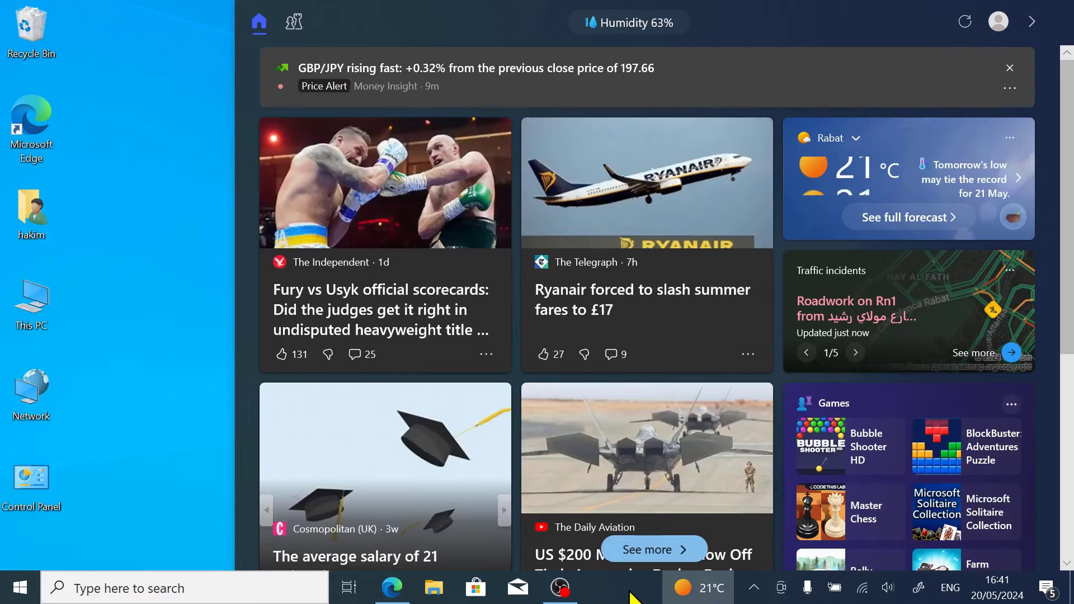
right_click(633, 597)
right_click(613, 592)
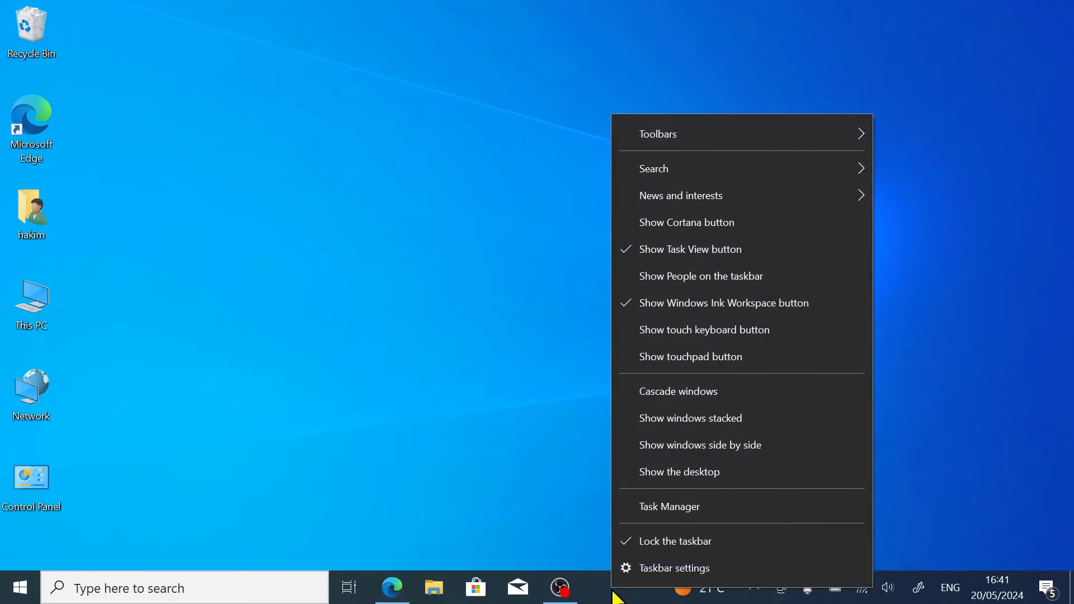
mouse_move(700, 203)
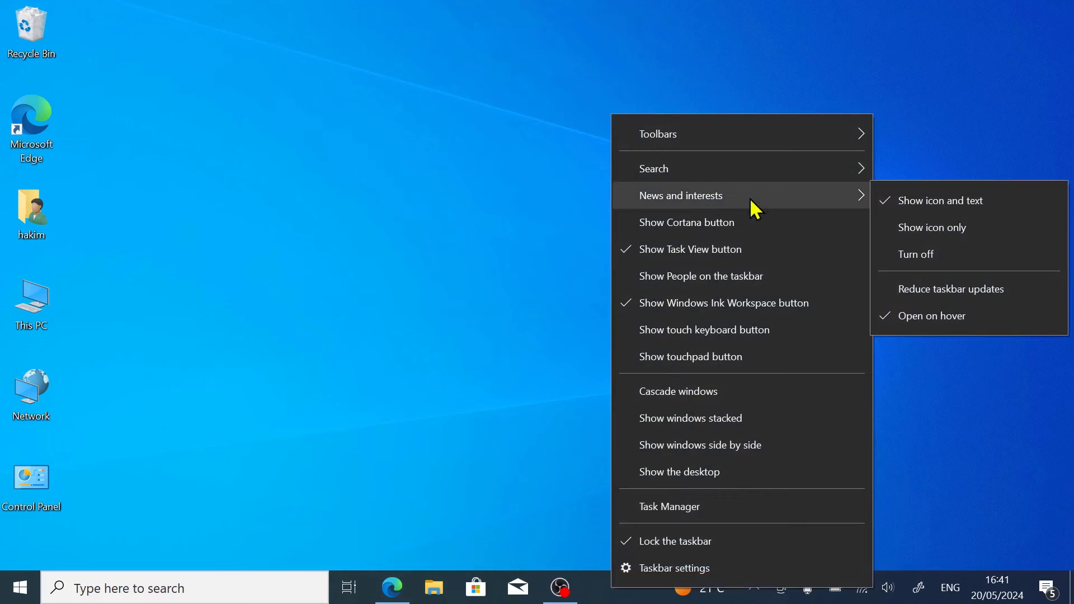
left_click(917, 270)
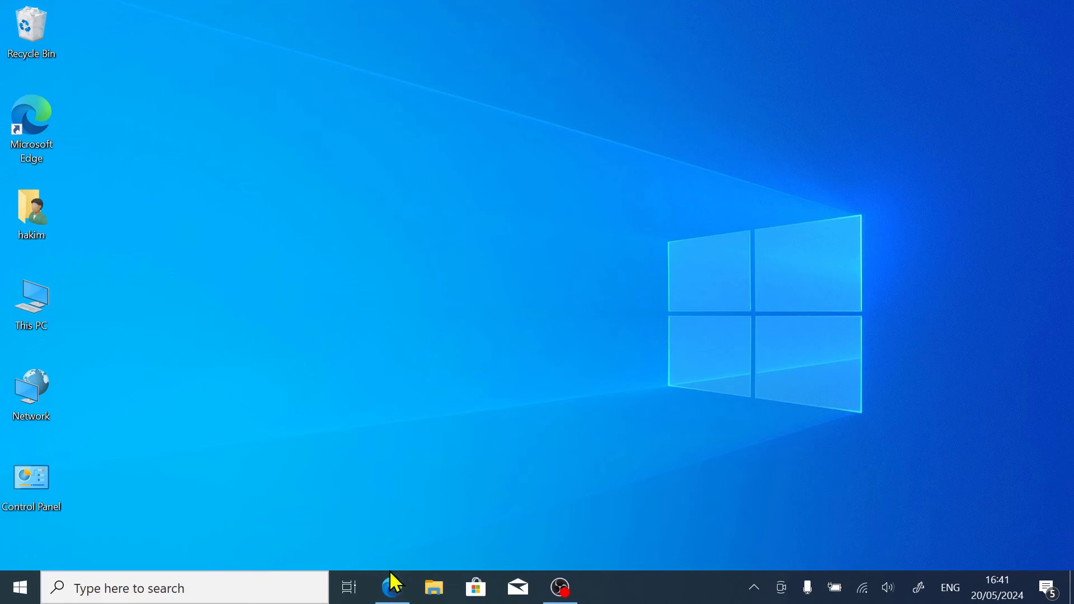
Return to Microsoft Edge and search Google for "all vc++".
mouse_move(391, 590)
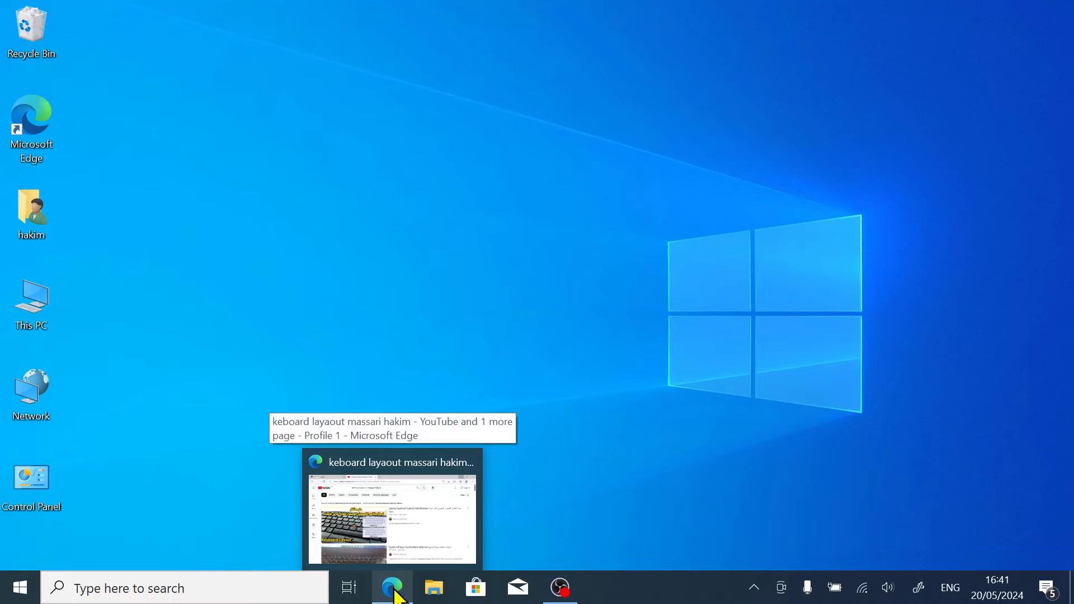
left_click(391, 591)
left_click(128, 20)
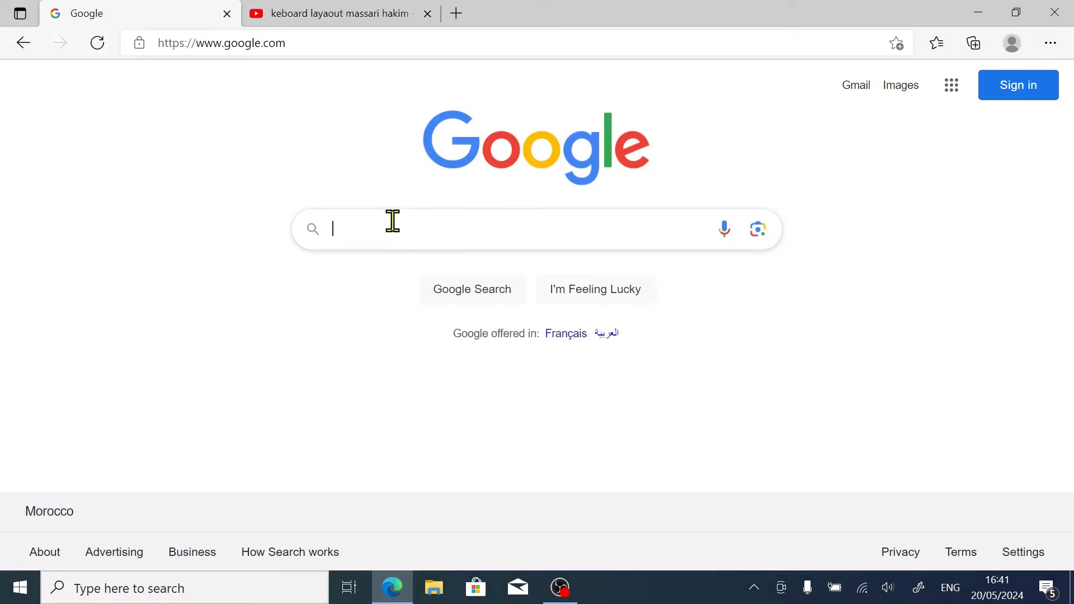
type("all v")
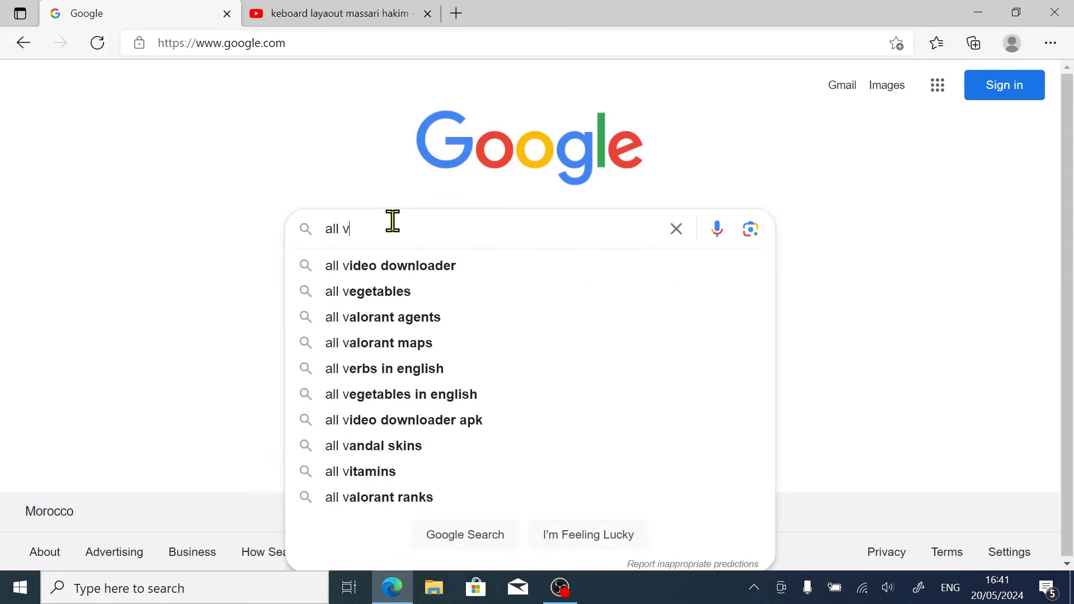
type("c++")
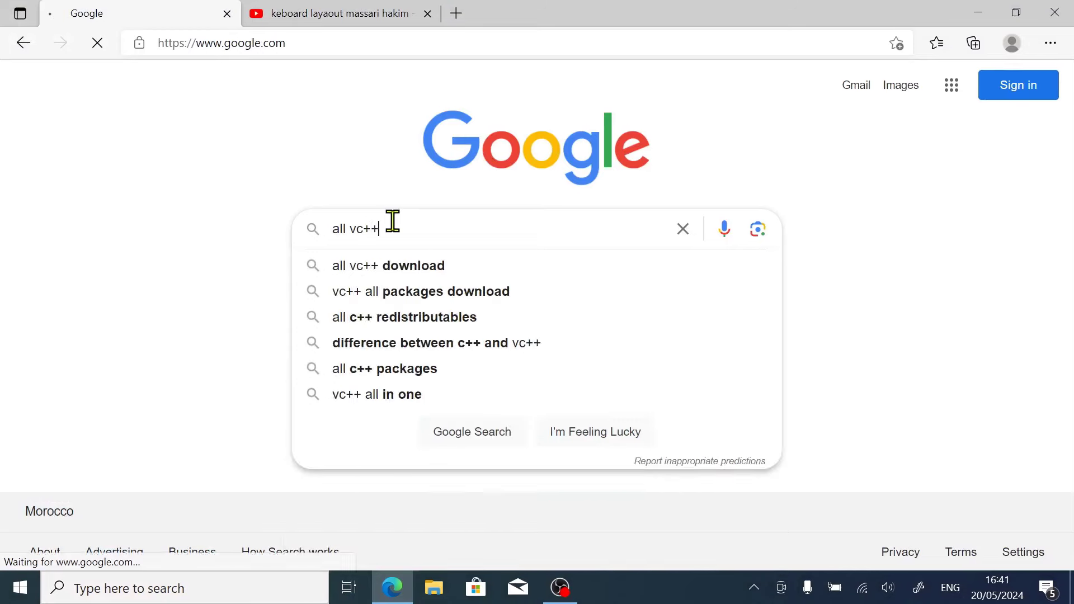
key("Return")
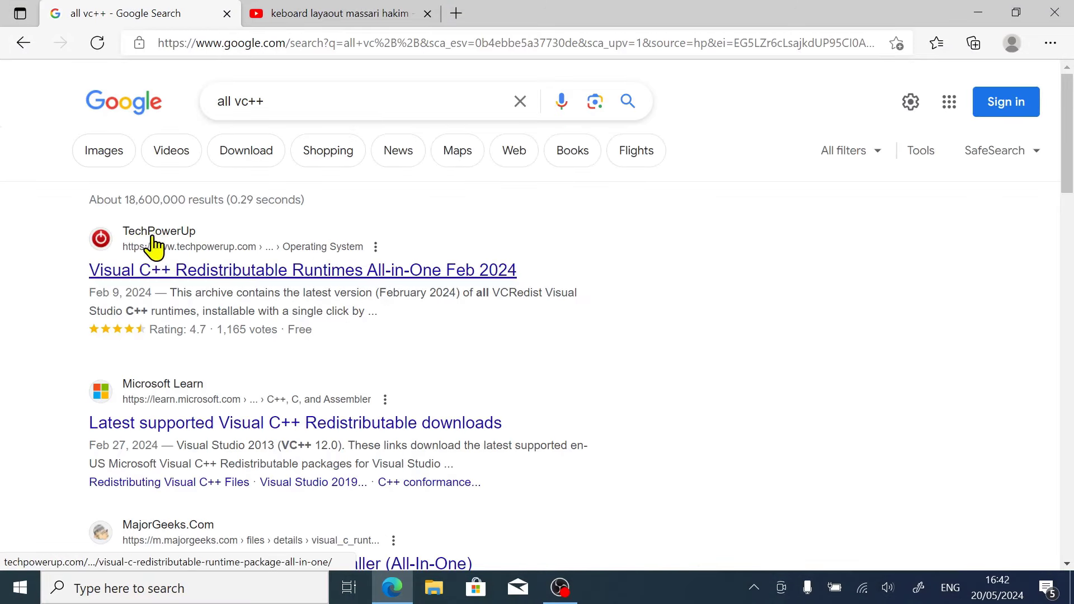
Download Visual C++ Redistributable Runtimes All-in-One Feb 2024 from the TechPowerUp UK server.
left_click(178, 270)
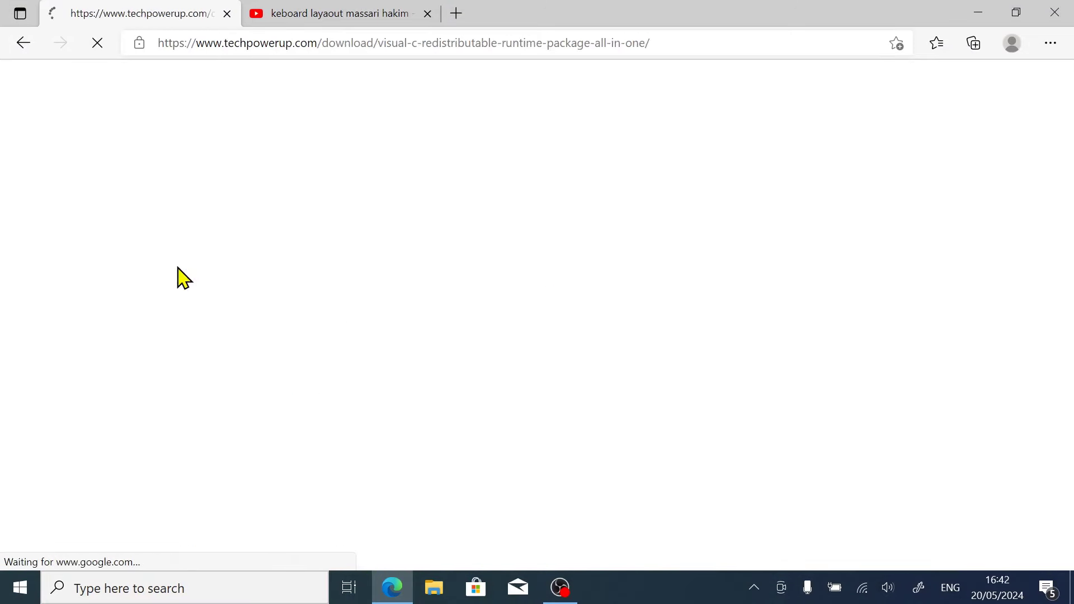
scroll(271, 329, "down", 3)
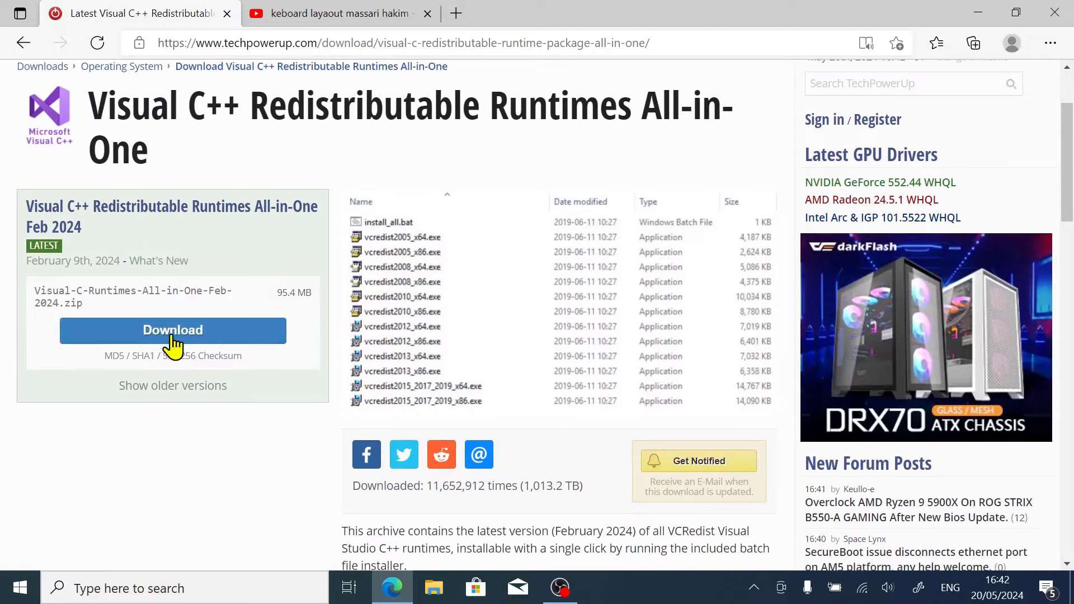
left_click(177, 335)
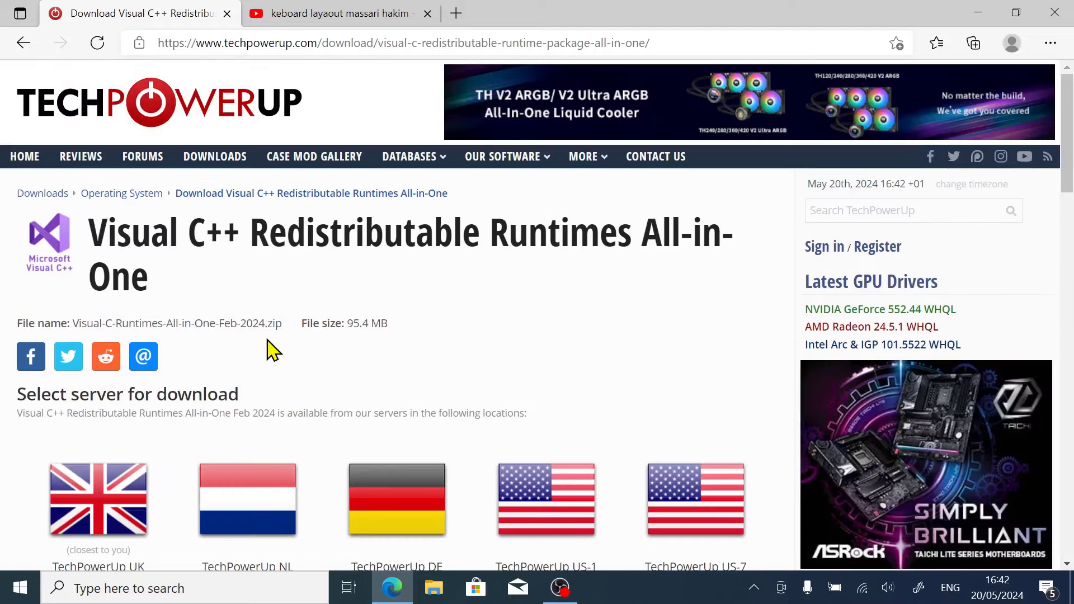
scroll(280, 350, "down", 2)
left_click(86, 391)
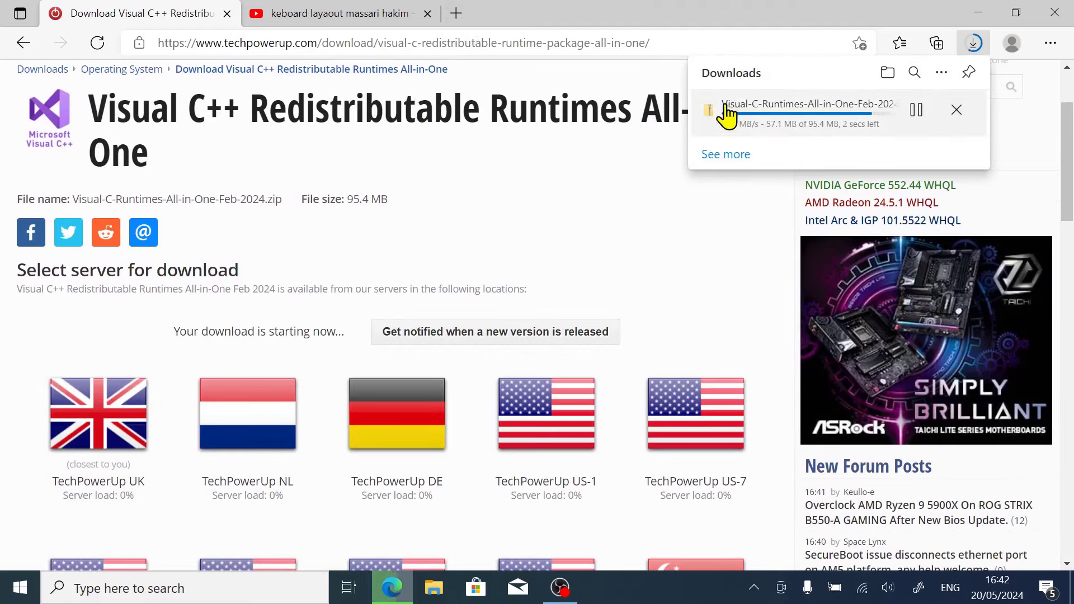
Search Google for "rarlab" in a new browser tab and open the official RARLAB website.
left_click(457, 12)
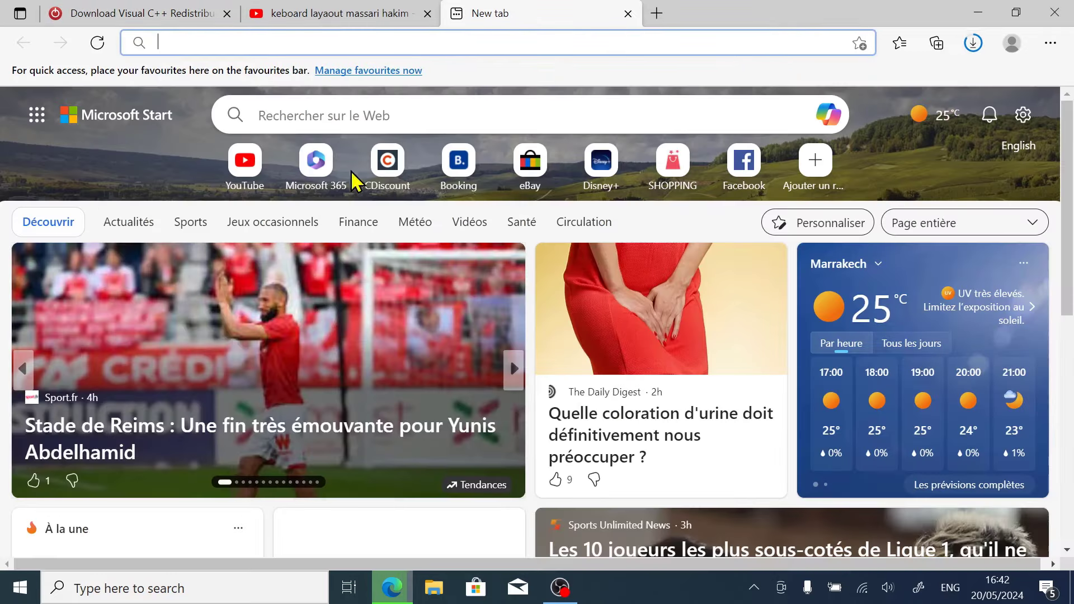
type("google.com")
key("Return")
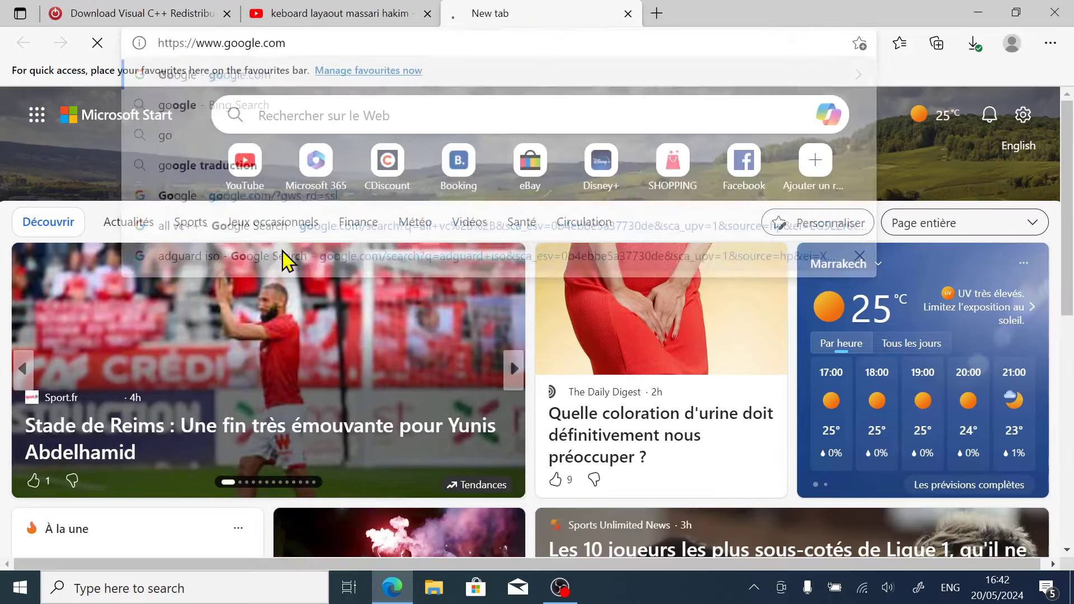
type("rarlab")
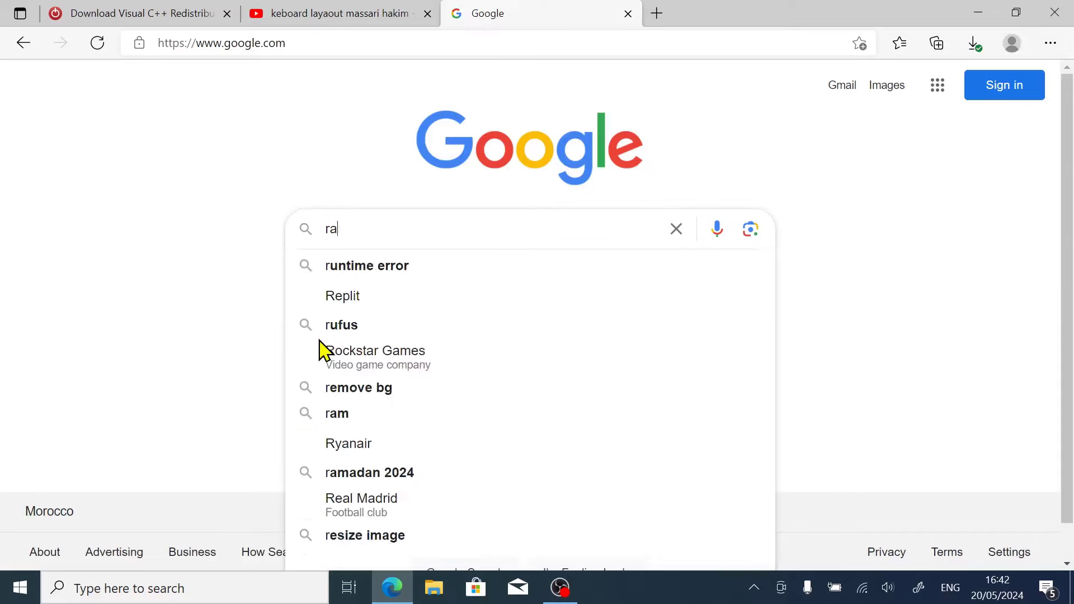
key("Return")
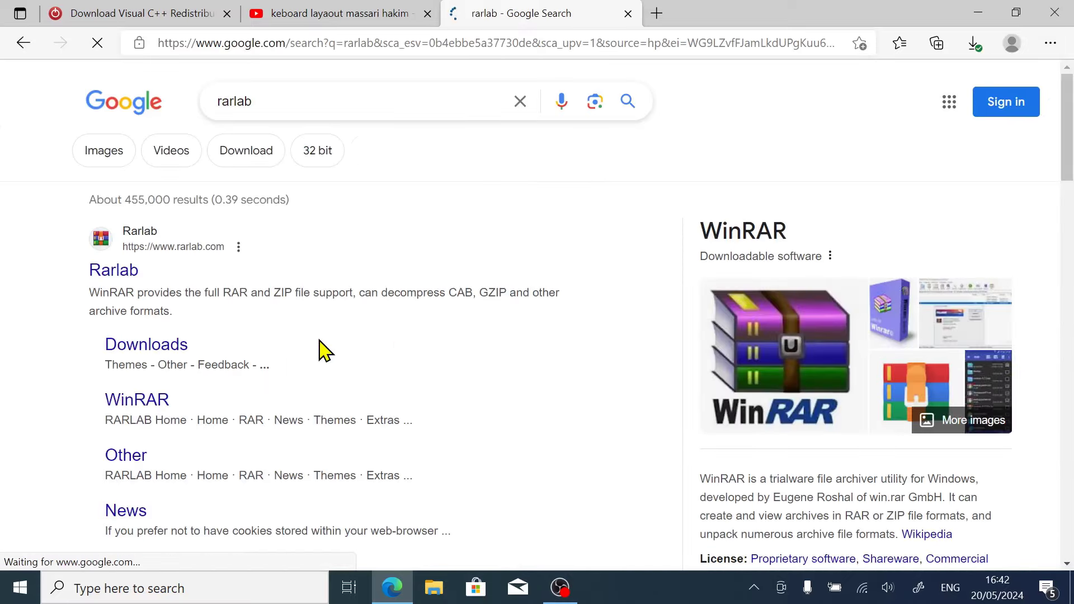
left_click(132, 247)
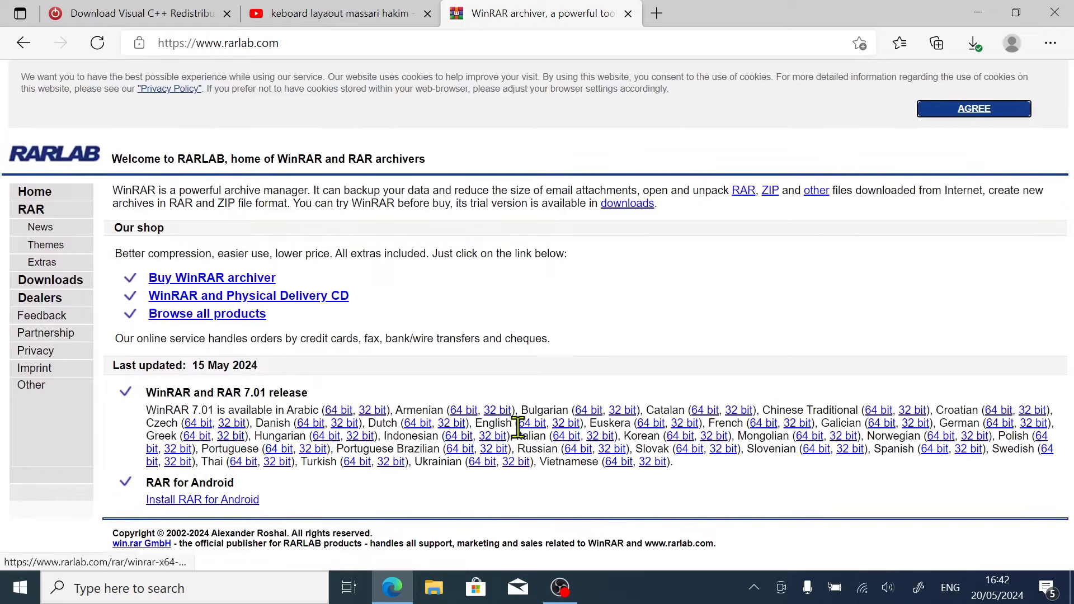
Download the English 64-bit version of WinRAR 7.01 from the release list.
double_click(482, 423)
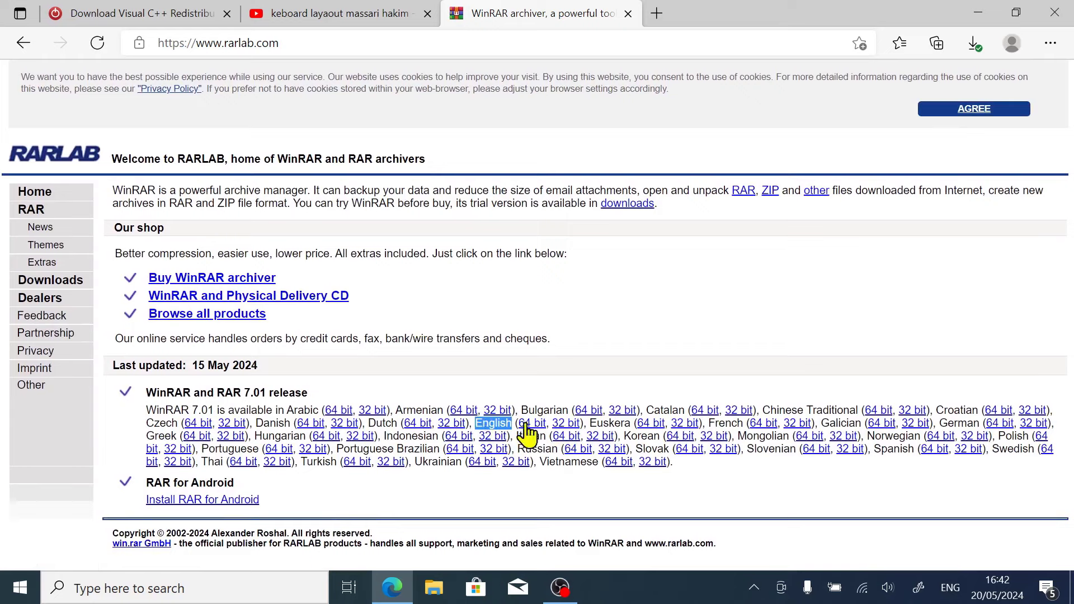
double_click(725, 423)
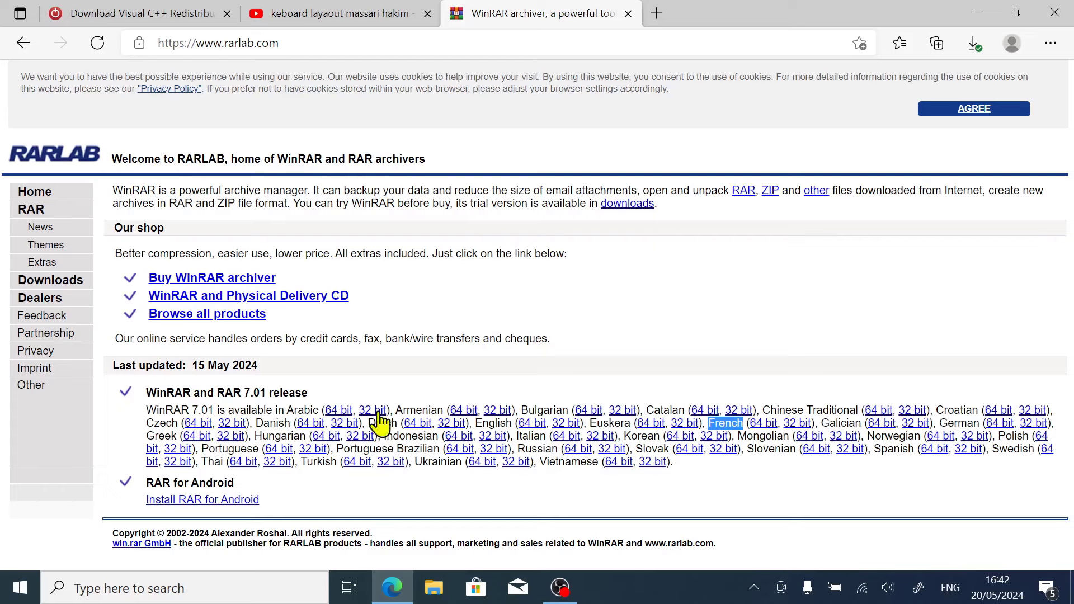
double_click(301, 409)
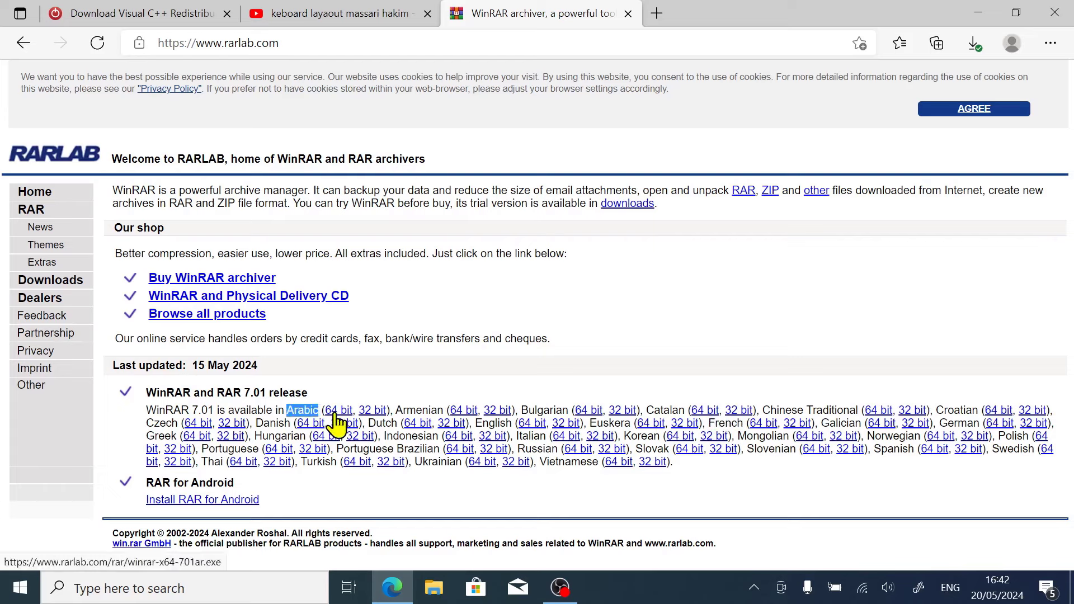
left_click(531, 424)
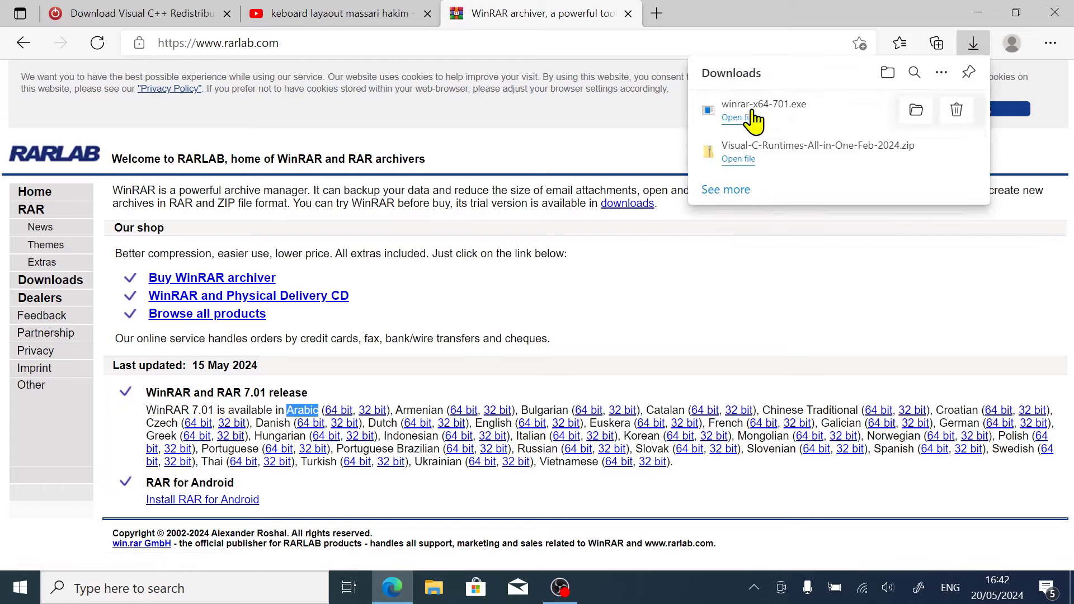
Run the downloaded winrar-x64-701.exe and install WinRAR with the default file associations and integration options.
left_click(768, 112)
left_click(586, 314)
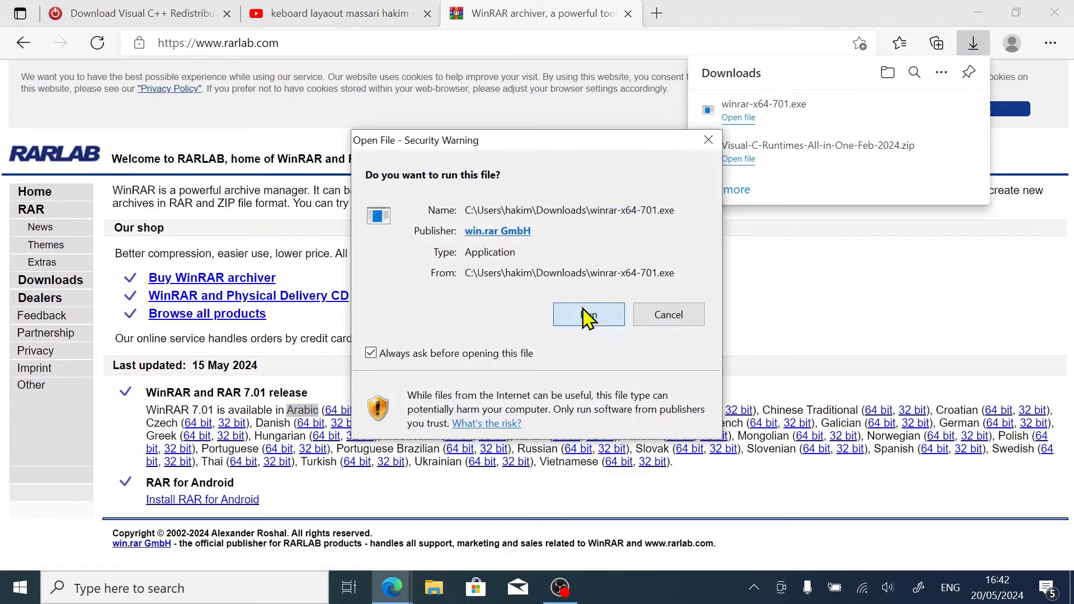
left_click(482, 457)
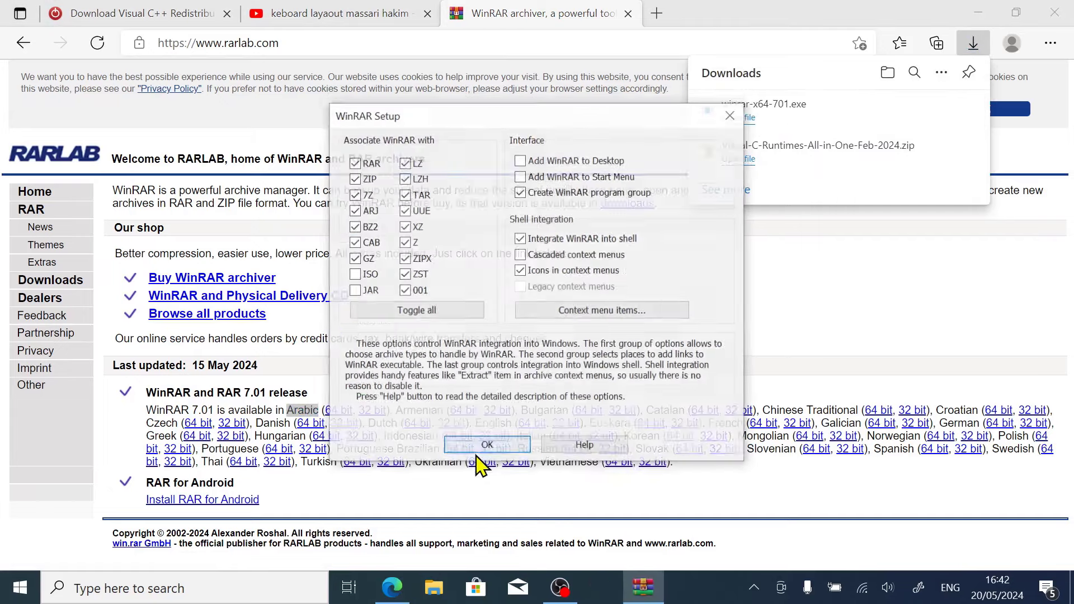
left_click(494, 453)
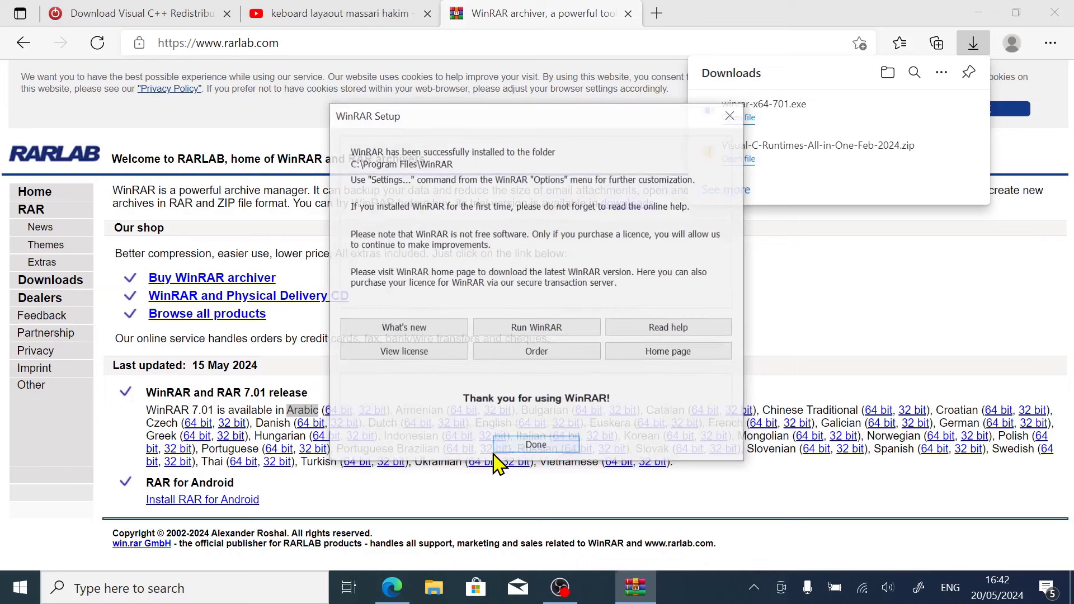
left_click(524, 446)
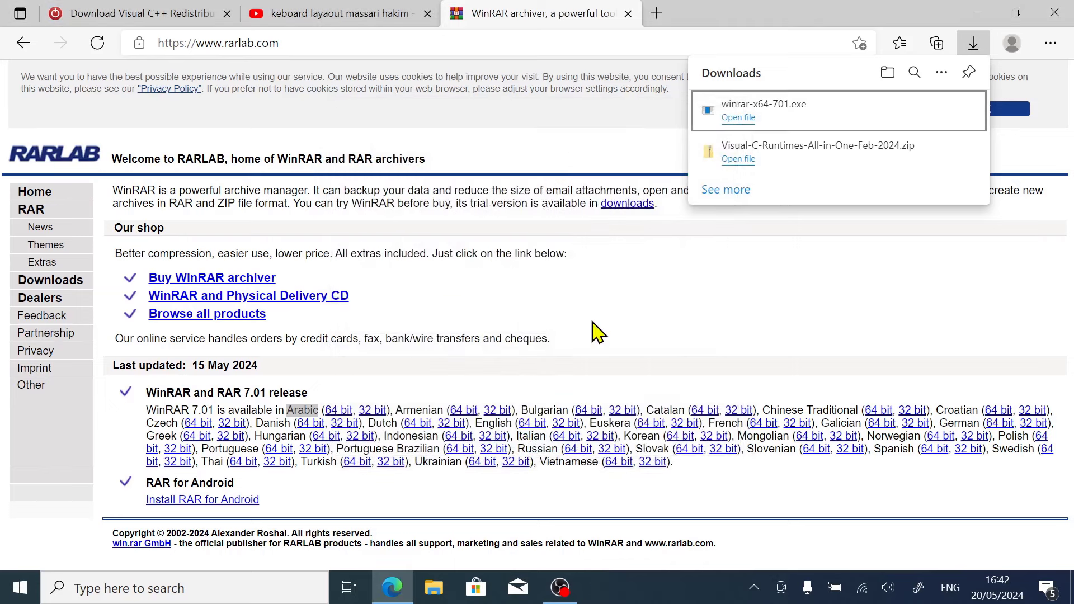
left_click(655, 306)
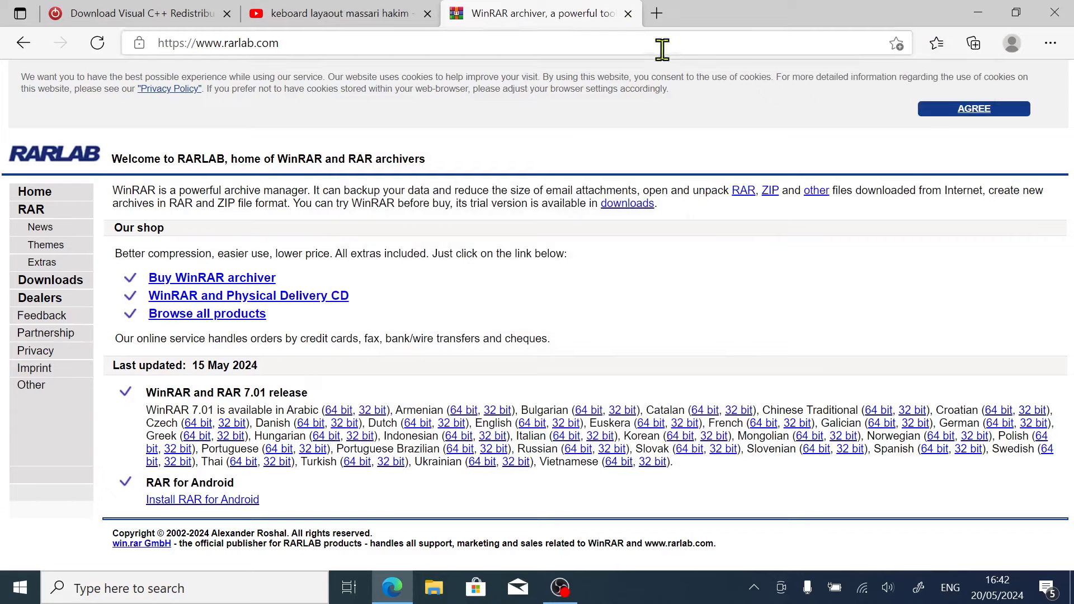
Locate the downloaded Visual-C-Runtimes-All-in-One-Feb-2024.zip in its folder and extract it to a subfolder of the same name.
left_click(1050, 43)
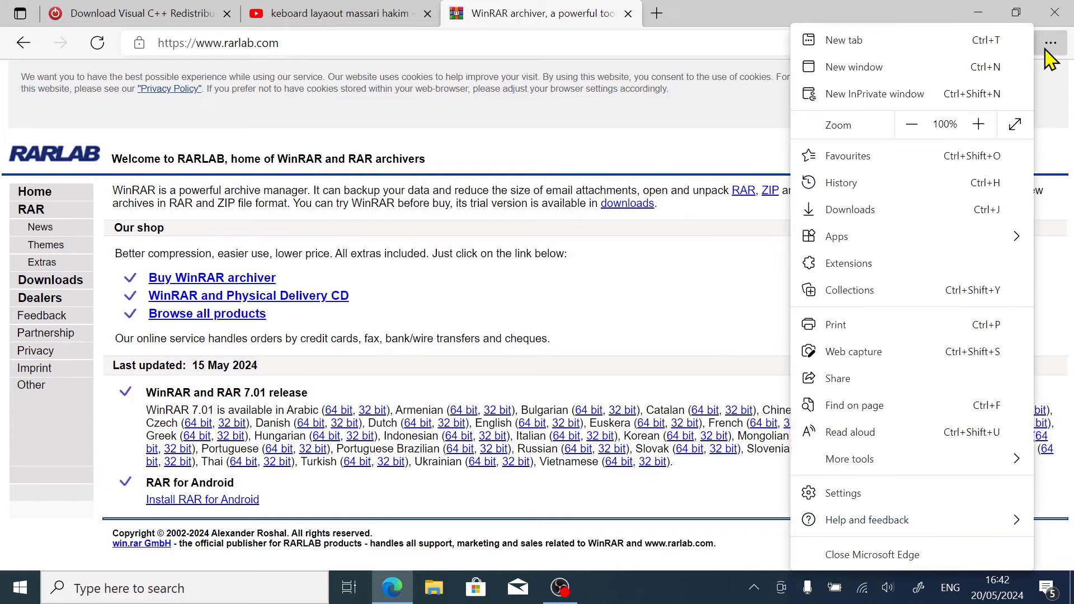
left_click(857, 211)
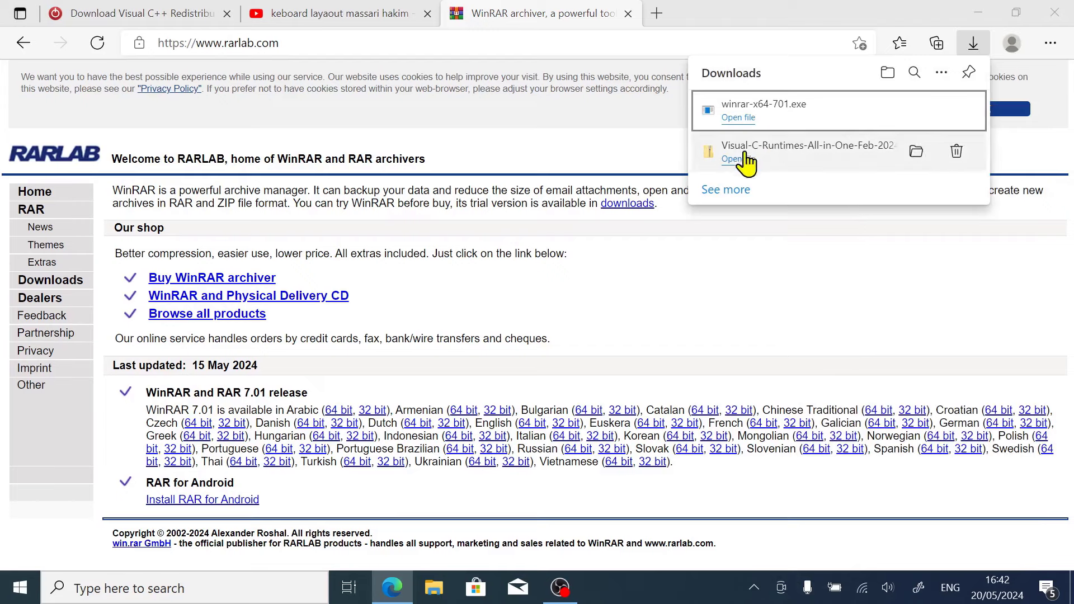
left_click(916, 161)
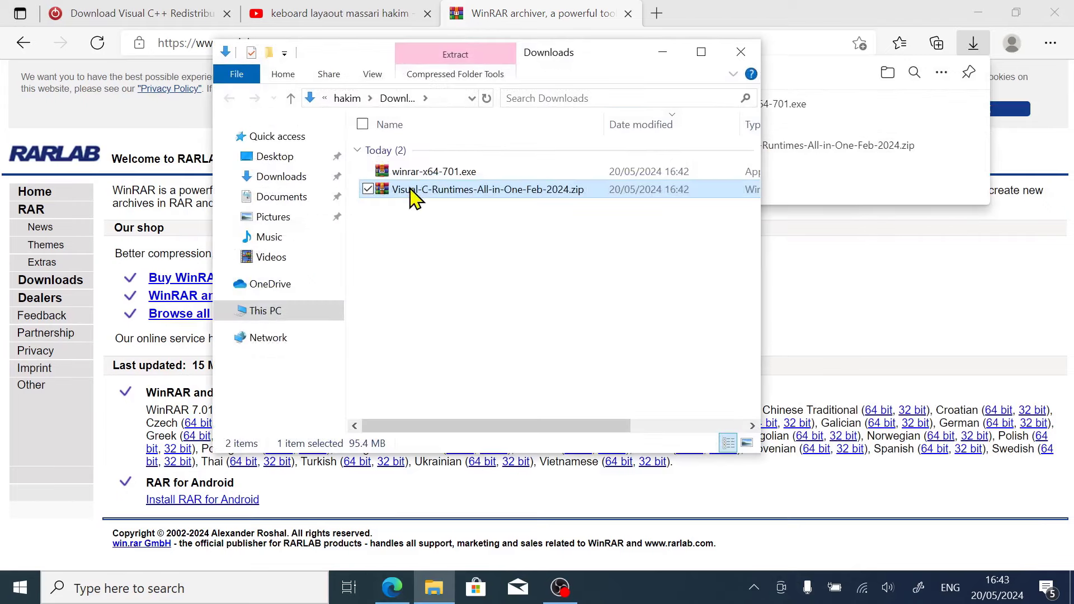
right_click(416, 193)
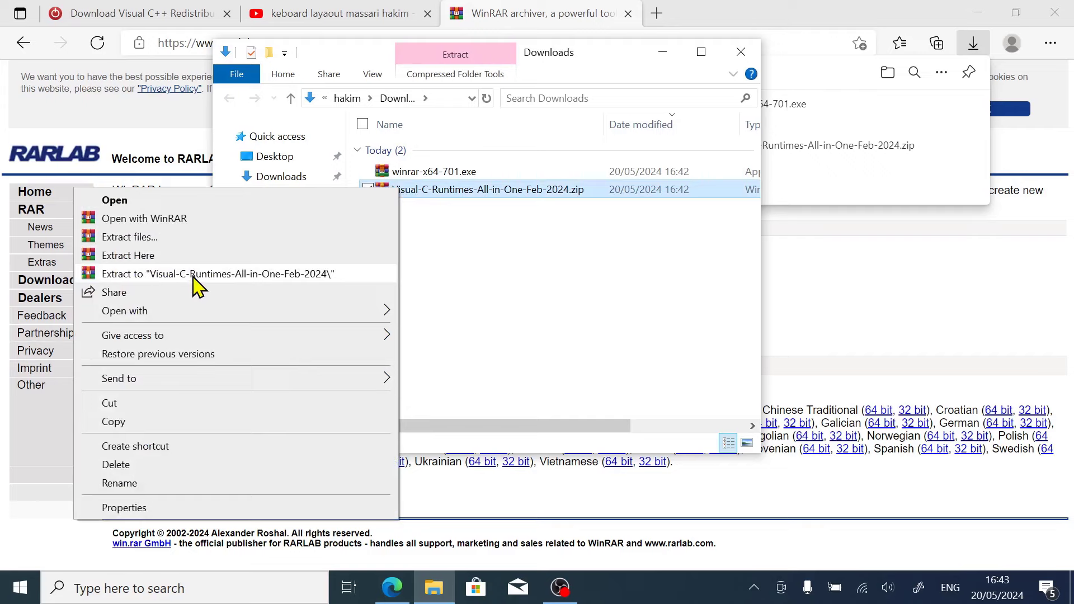
left_click(217, 275)
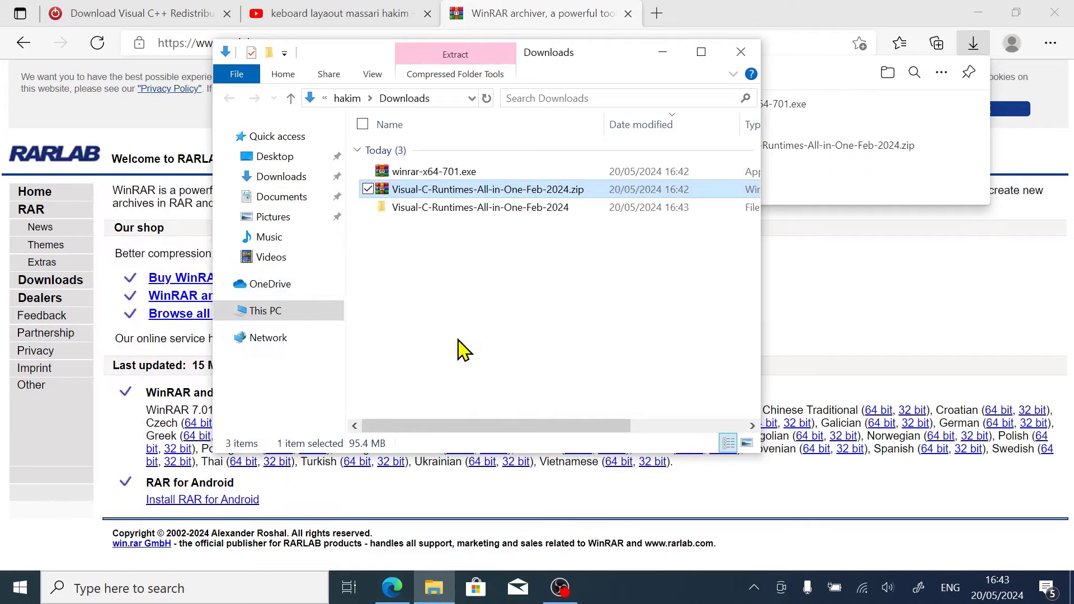
Run install_all.bat from the extracted Visual-C-Runtimes-All-in-One-Feb-2024 folder as administrator, and close the folder window once it finishes.
left_click(427, 212)
double_click(427, 212)
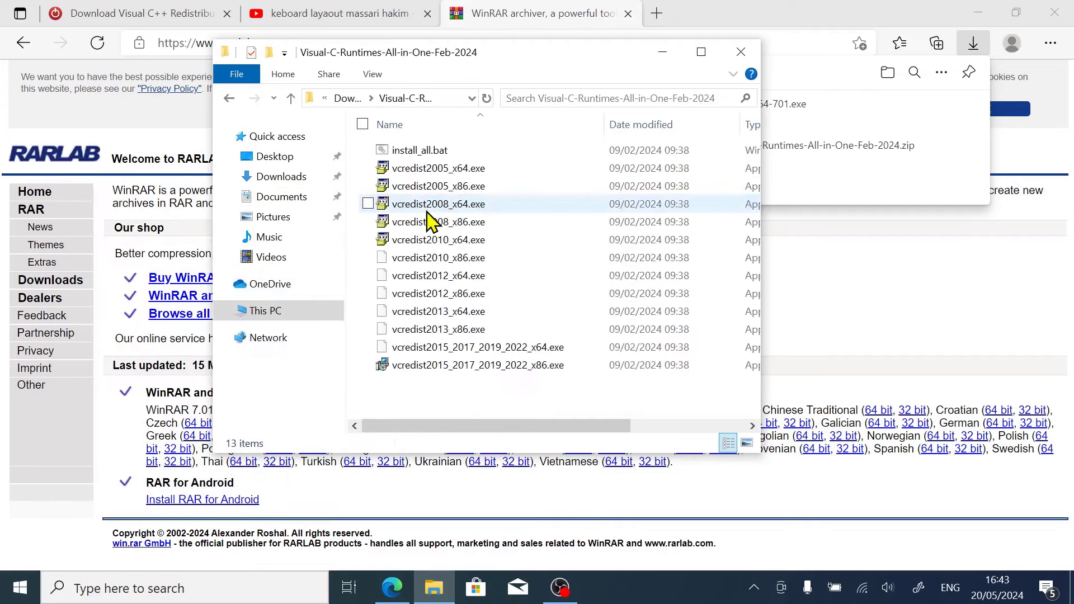
left_click(418, 162)
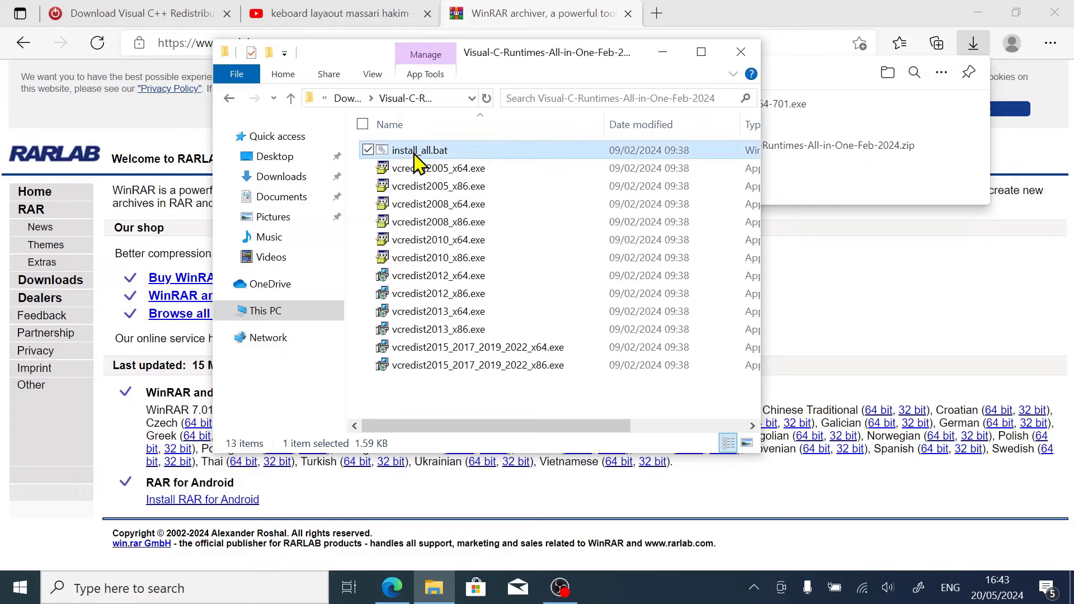
right_click(405, 156)
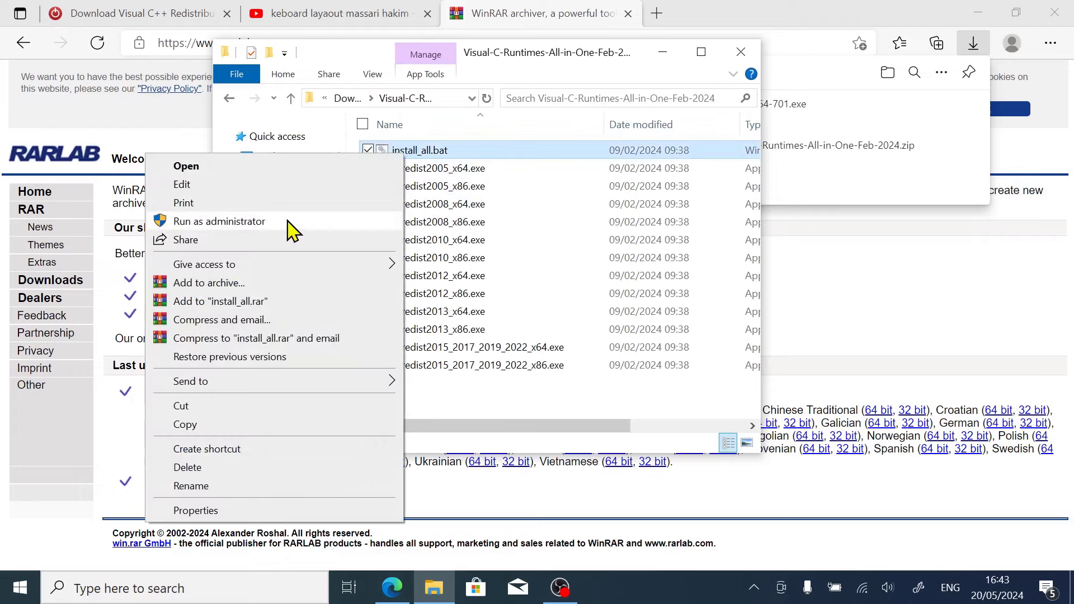
left_click(256, 222)
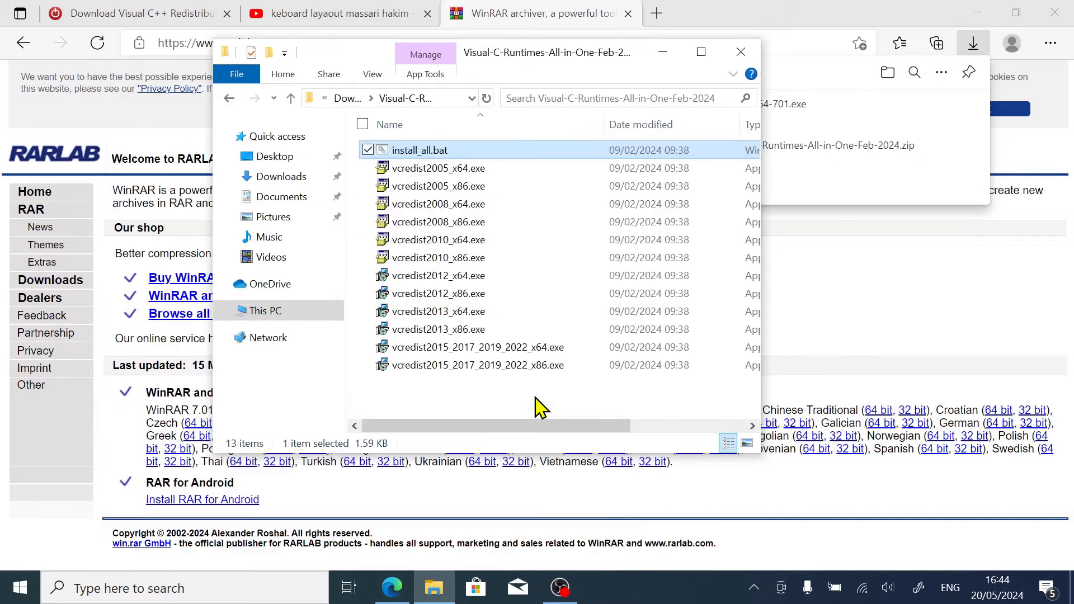
left_click(741, 52)
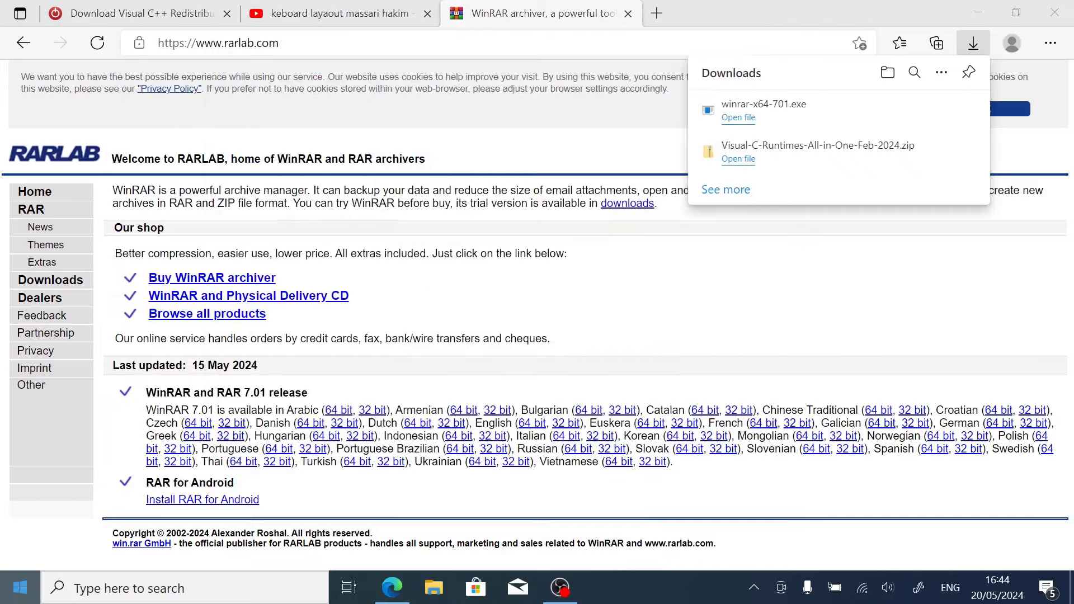
Open Control Panel in Category view and go to the list of installed programs for uninstalling or changing.
key("super")
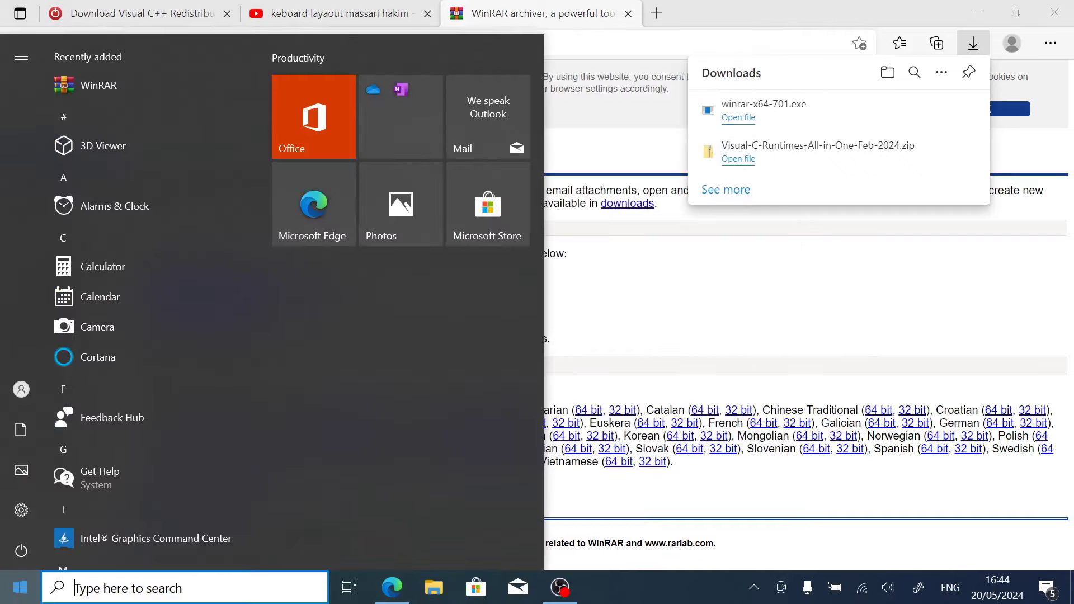
left_click(14, 594)
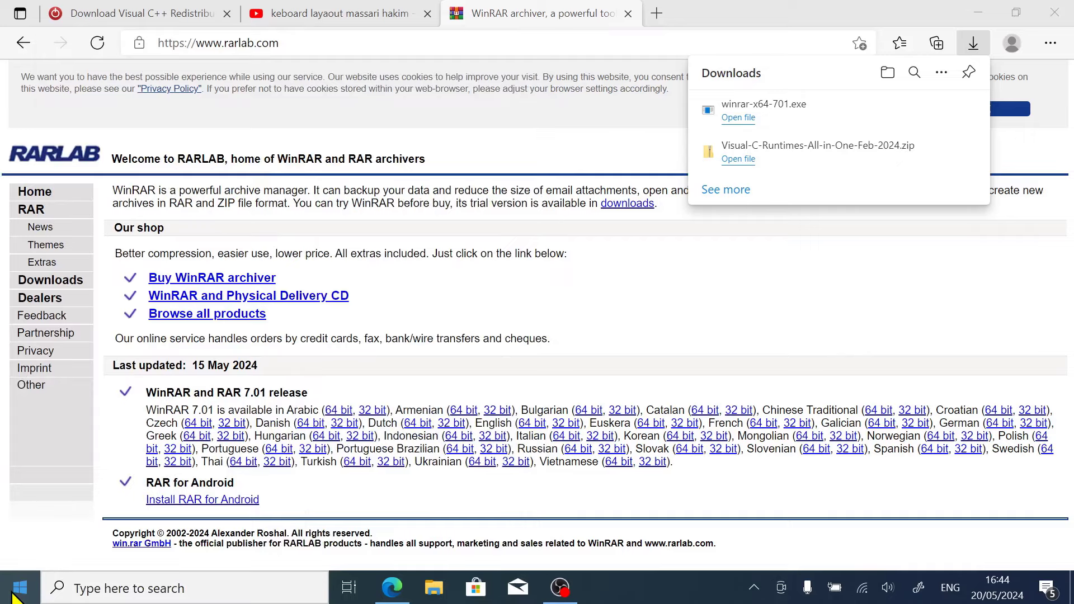
left_click(14, 594)
type("cont")
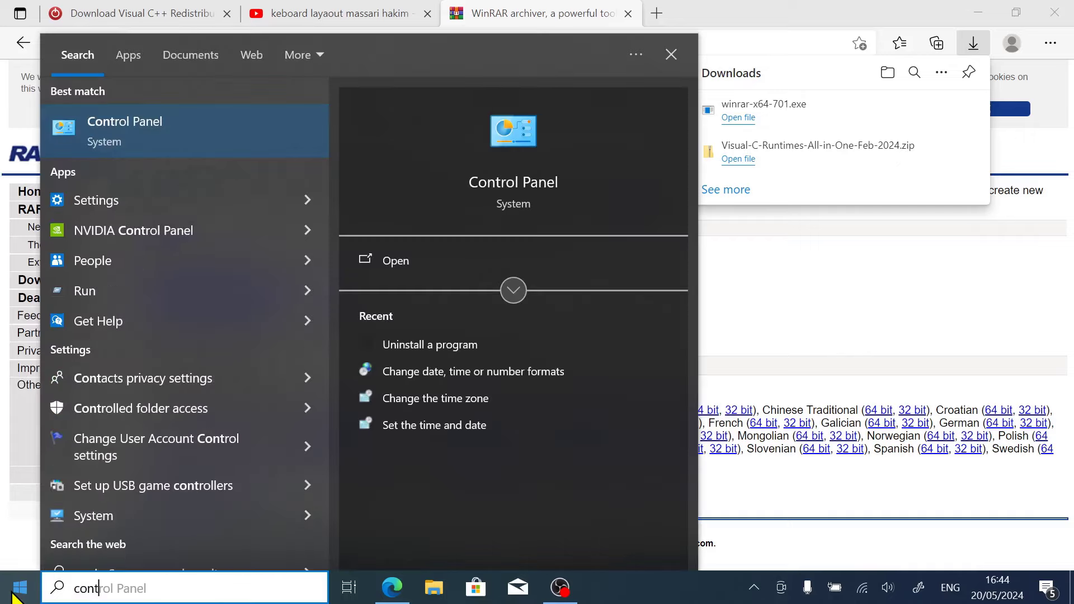
left_click(139, 134)
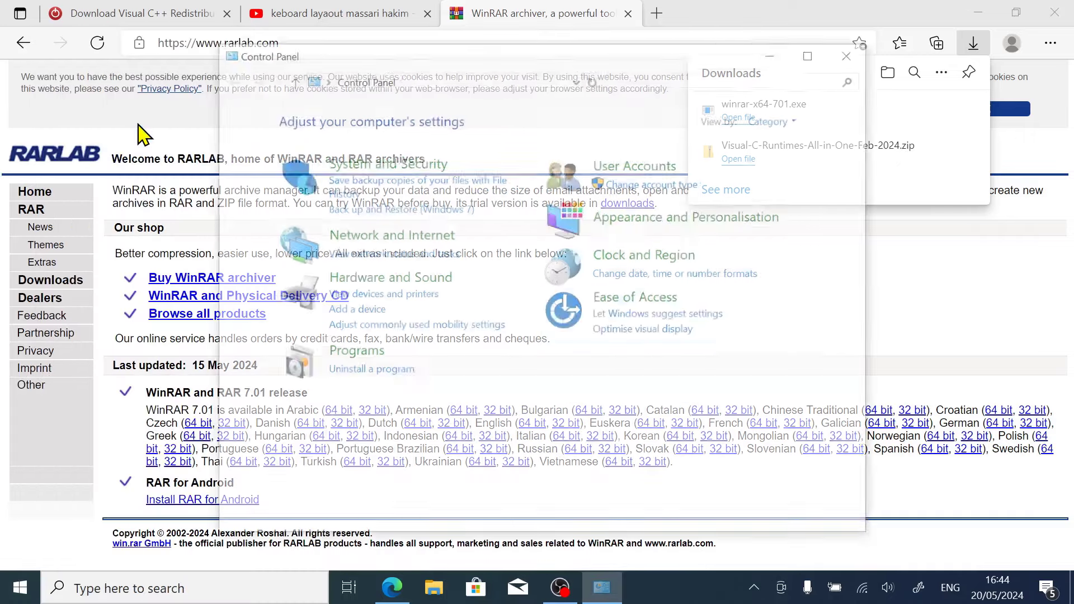
left_click(771, 124)
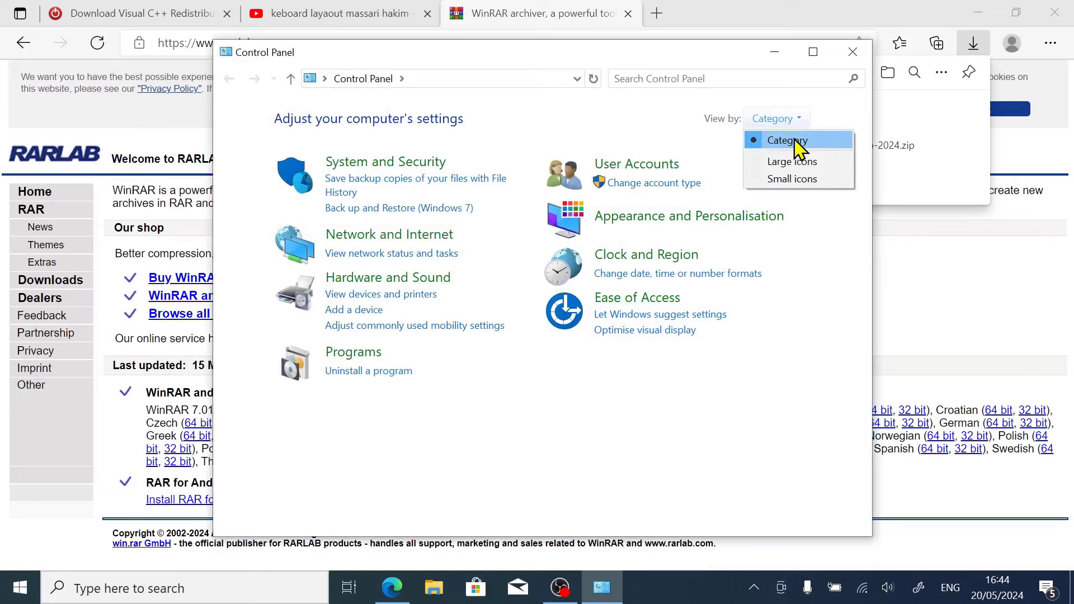
left_click(787, 140)
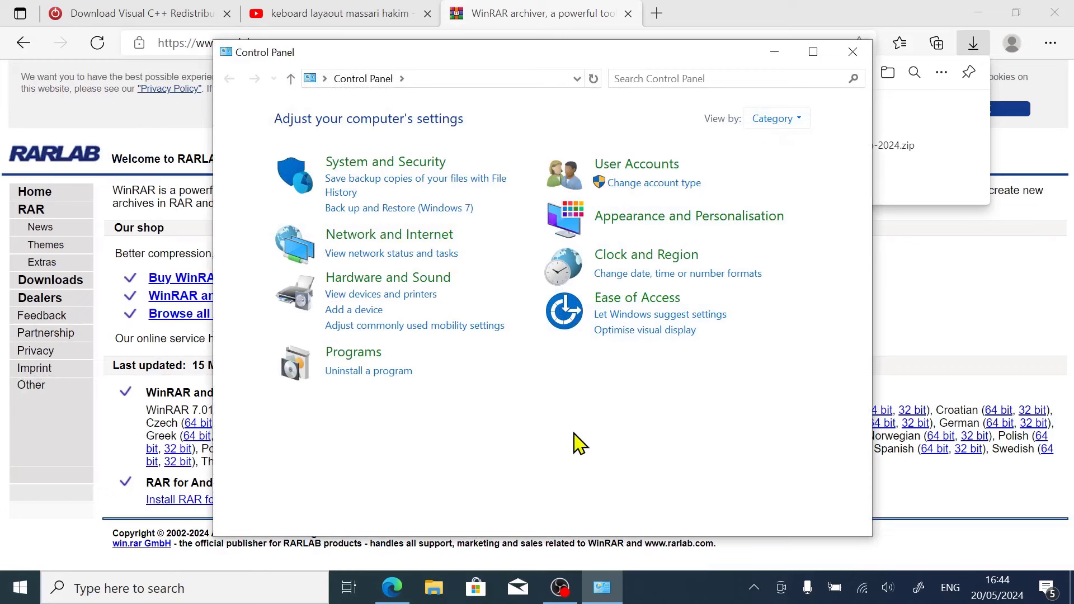
left_click(352, 371)
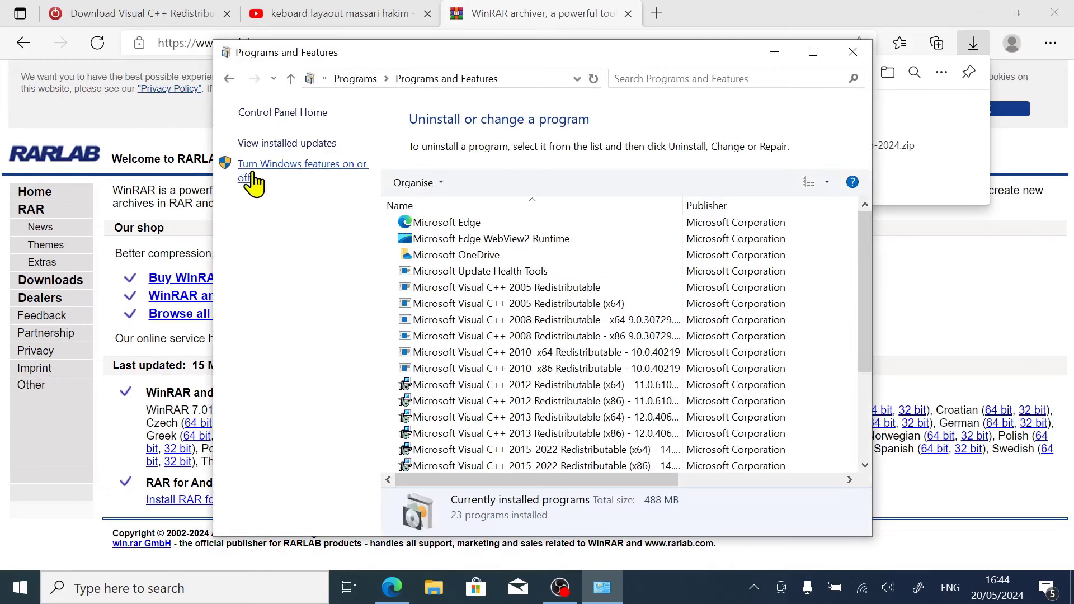
Turn on the .NET Framework 3.5 Windows feature and let Windows Update download the required files.
left_click(291, 171)
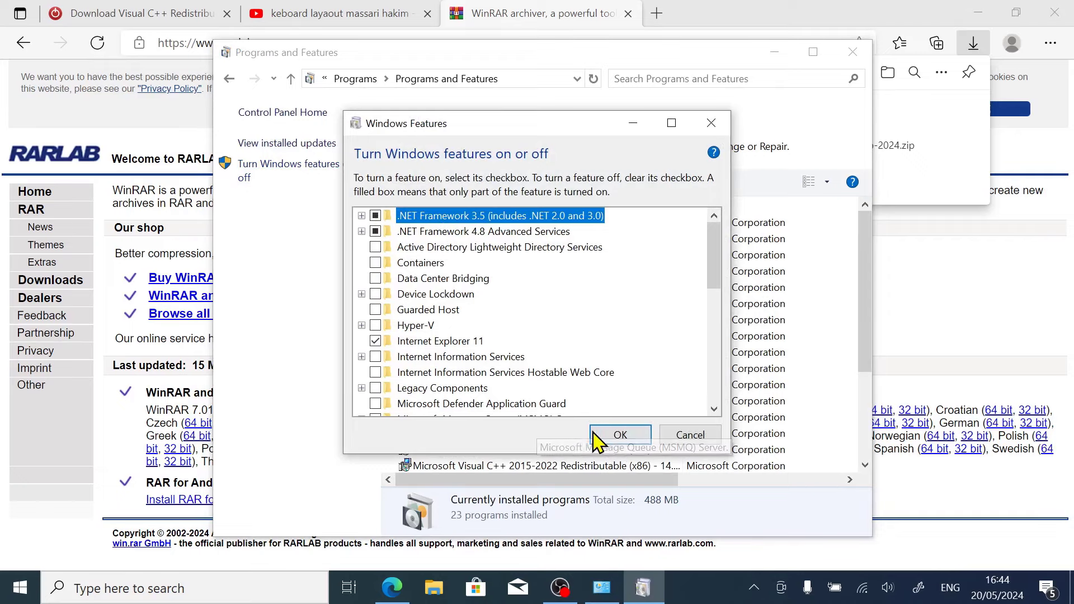
left_click(619, 435)
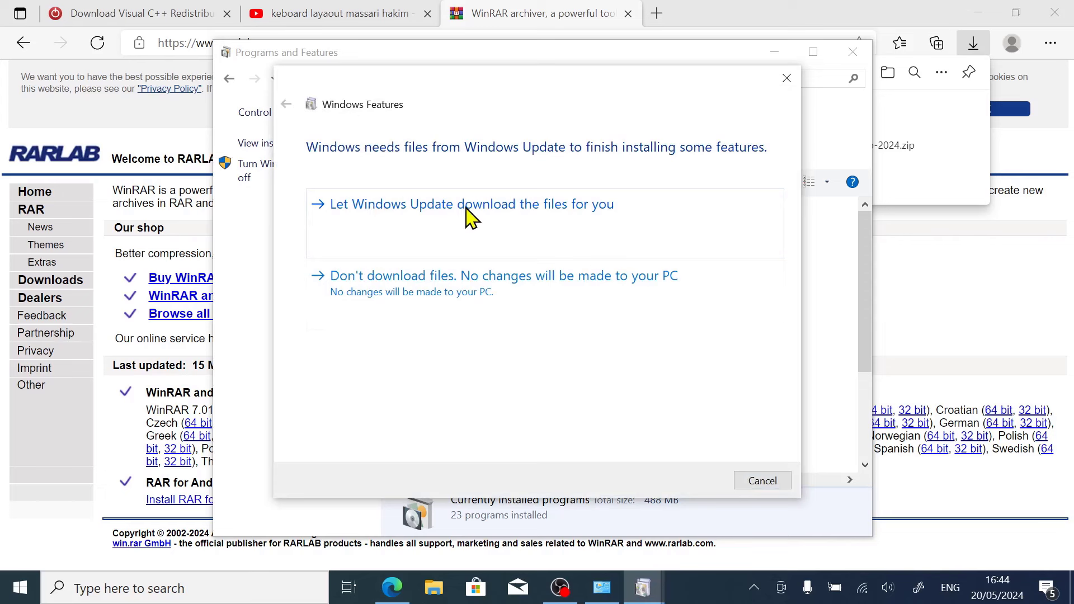
left_click(536, 219)
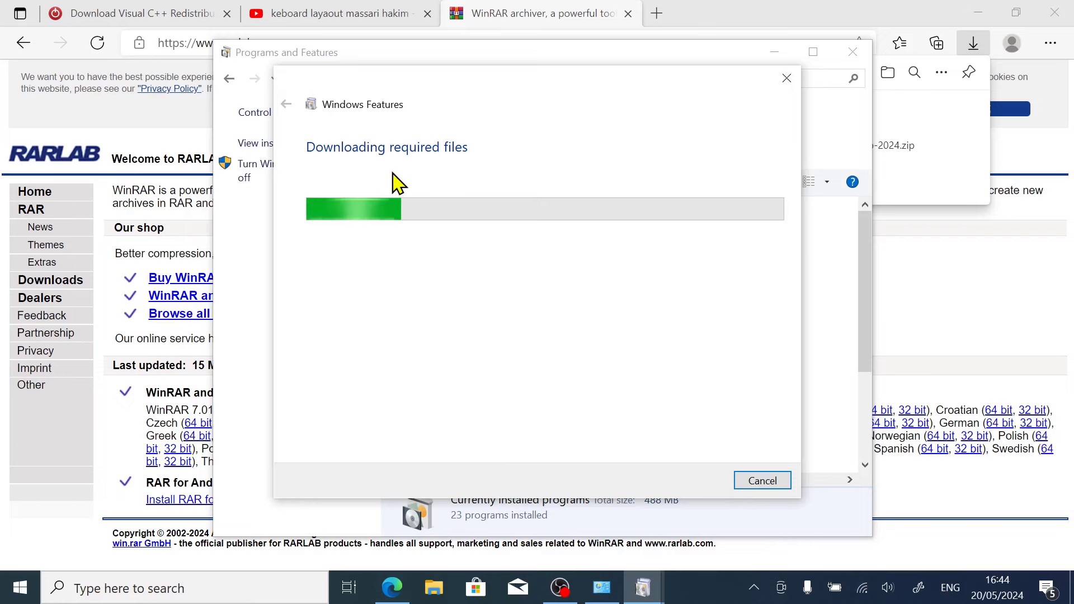
Switch to Edge, search Google in a new tab for "ad guard iso" and open the RG-Adguard TechBench by WZT result.
left_click(656, 15)
type("go")
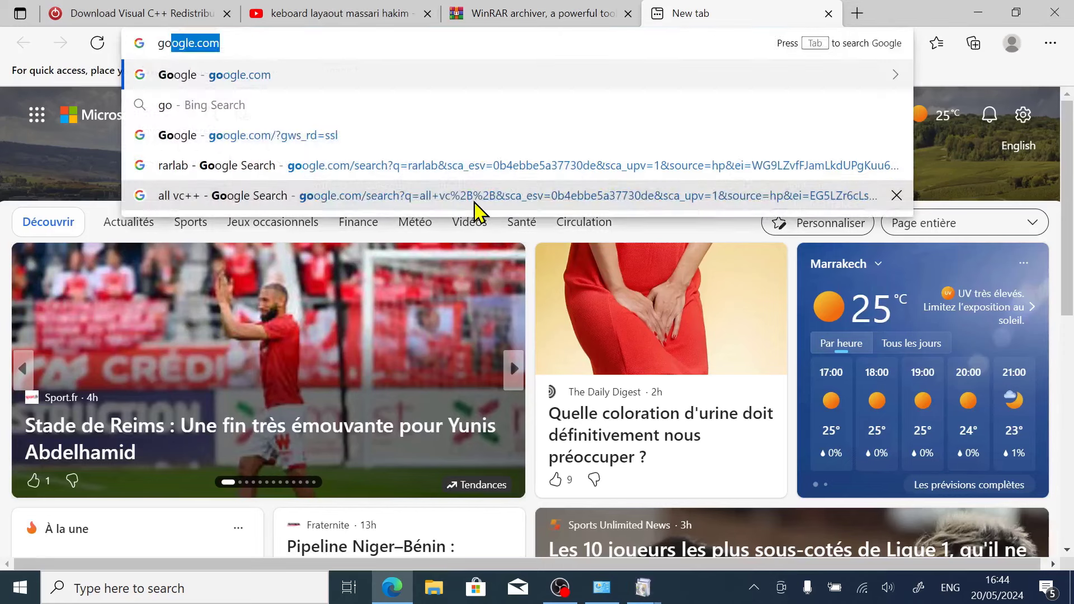
key("Return")
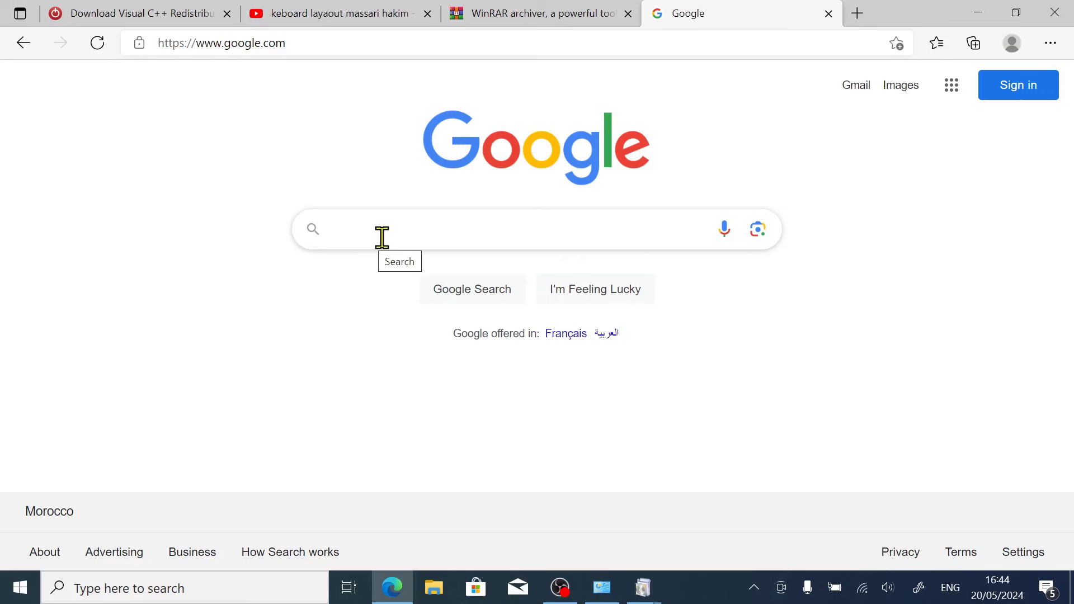
left_click(382, 237)
type("ad gu")
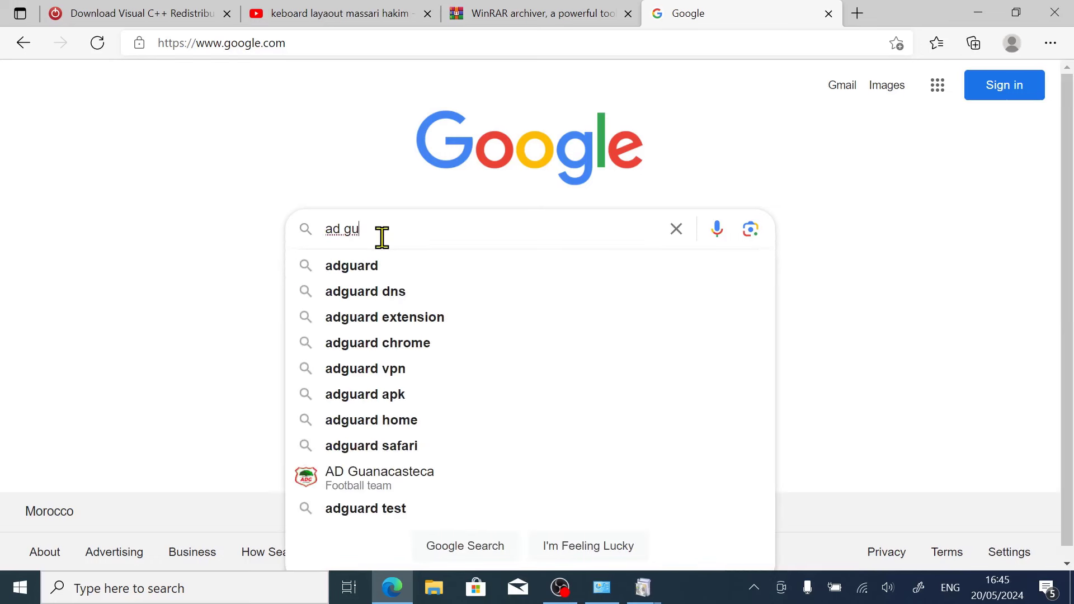
type("ard iso")
key("Return")
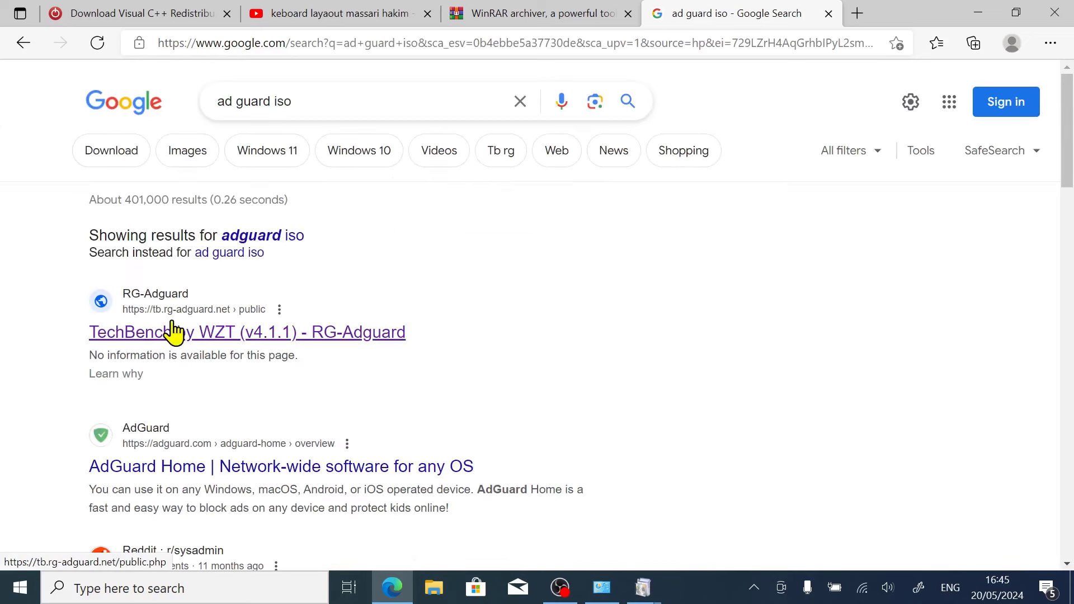
left_click(192, 332)
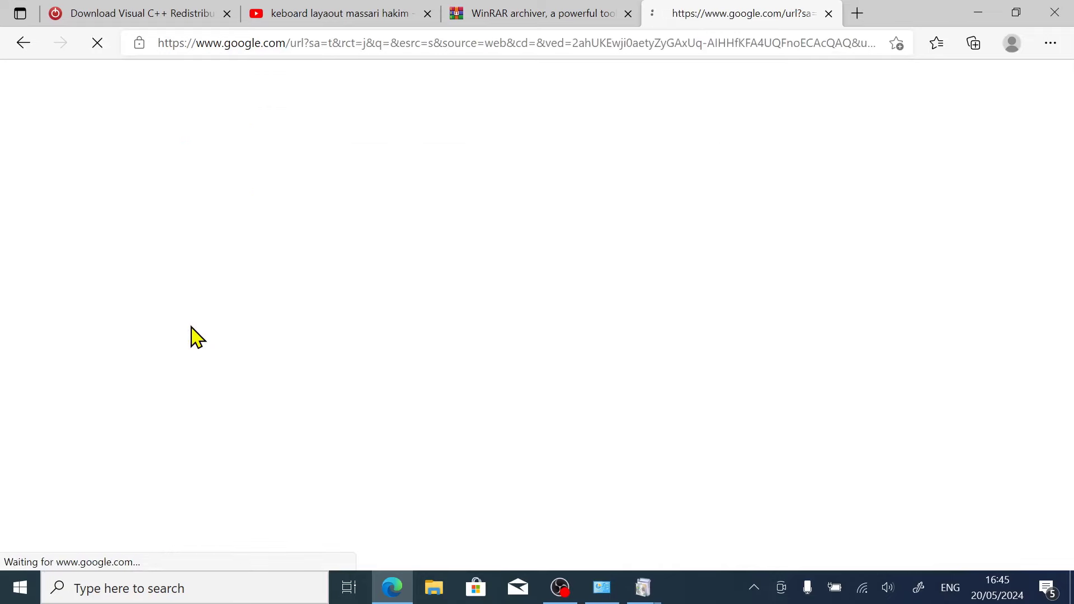
scroll(366, 294, "down", 5)
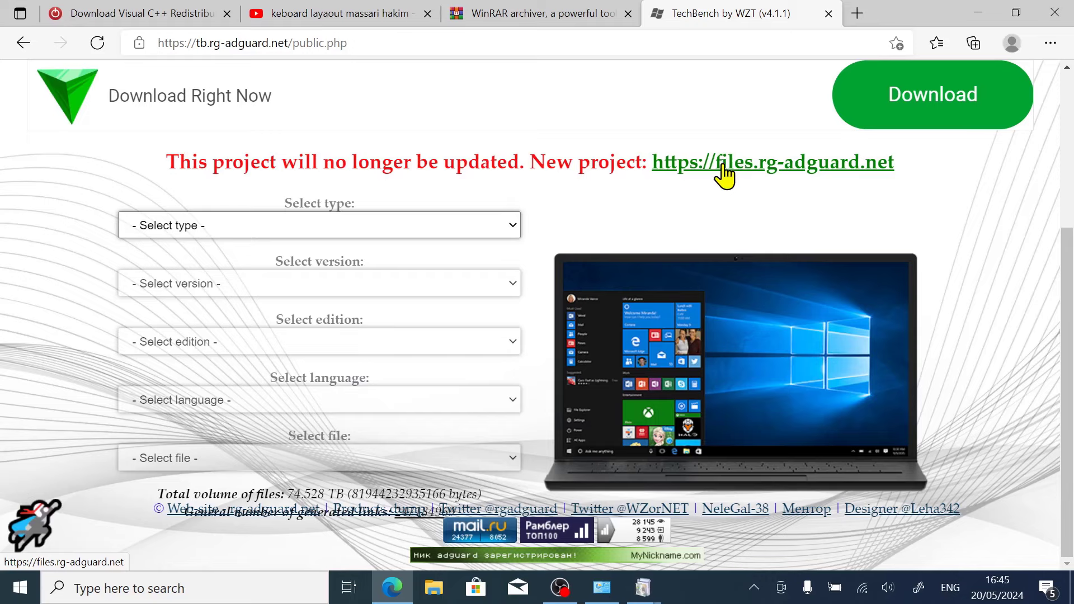
Open the files.rg-adguard.net project link in a new tab, dismiss the ads on both pages and return to the TechBench page.
right_click(748, 166)
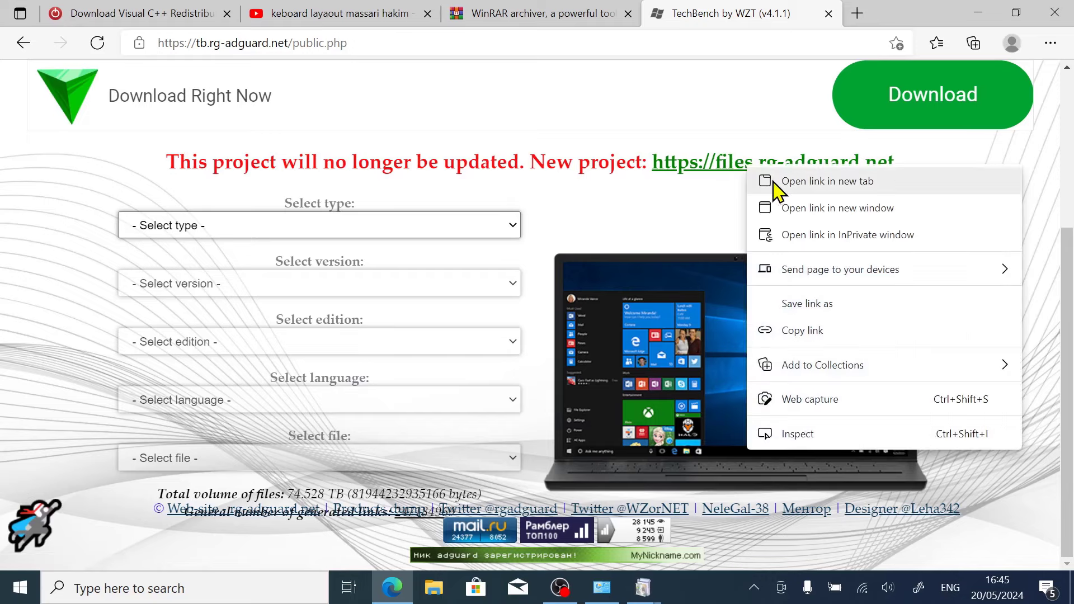
left_click(778, 182)
left_click(794, 19)
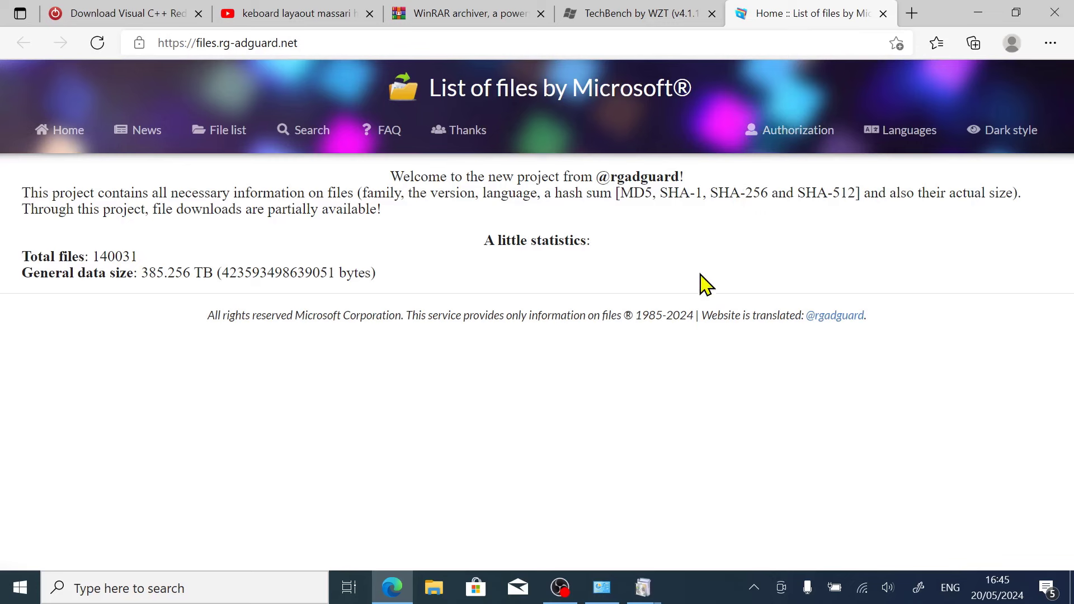
left_click(620, 23)
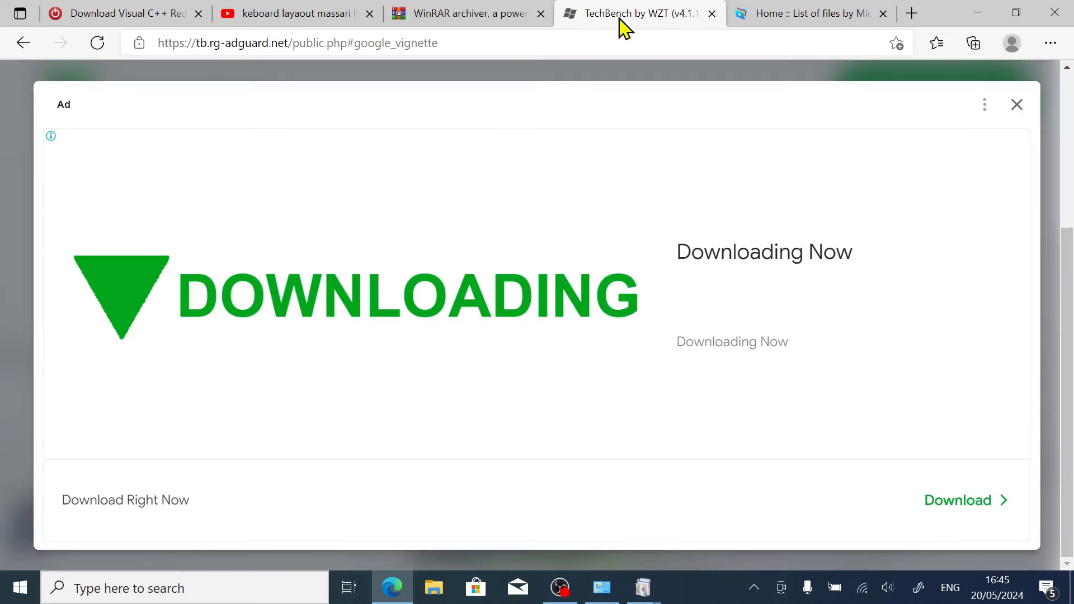
left_click(1017, 105)
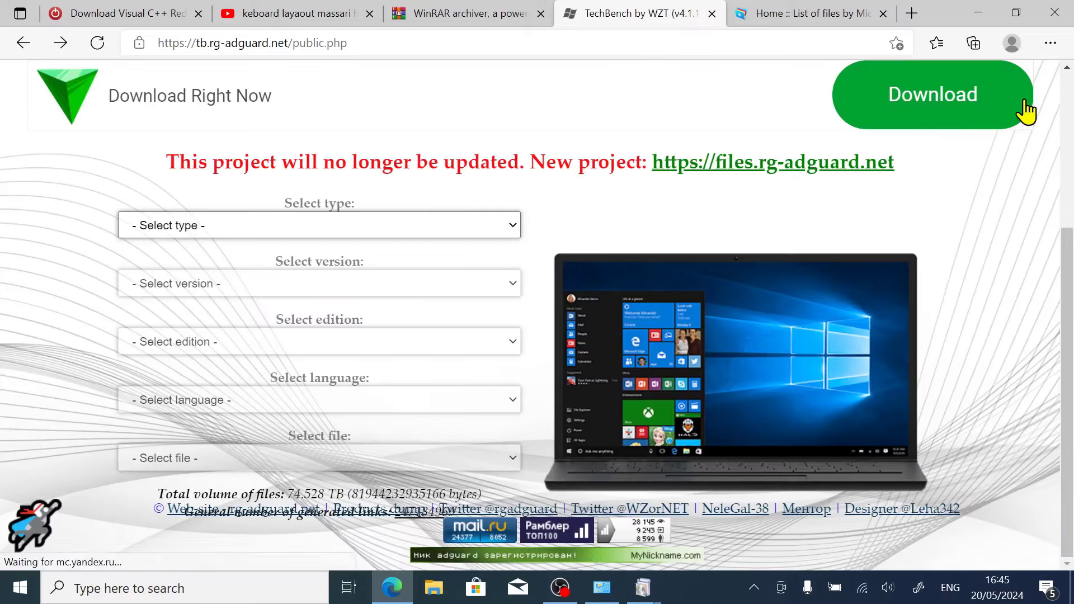
left_click(822, 19)
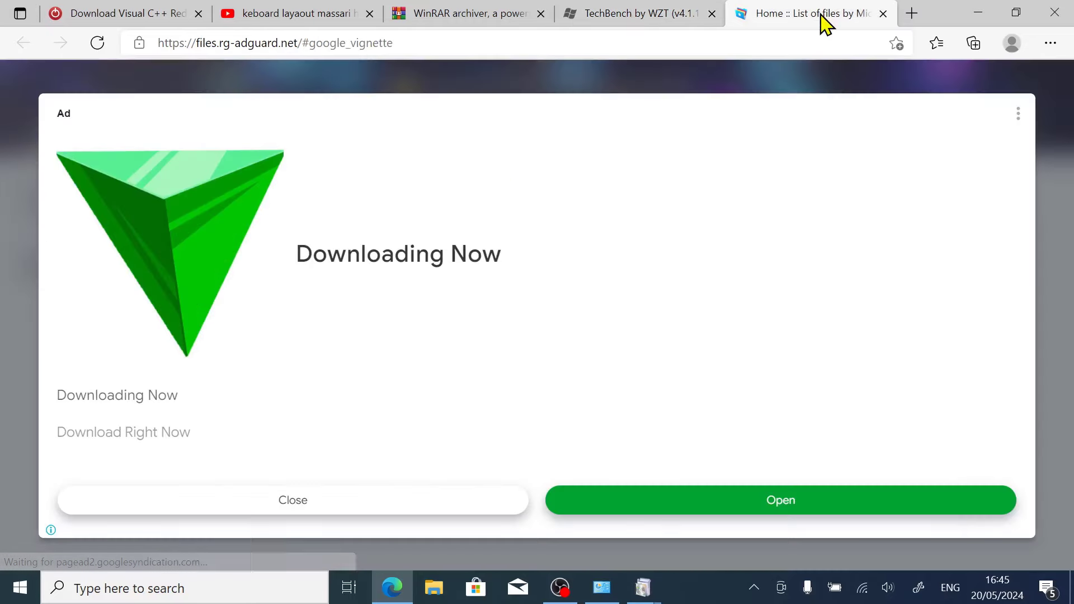
left_click(297, 503)
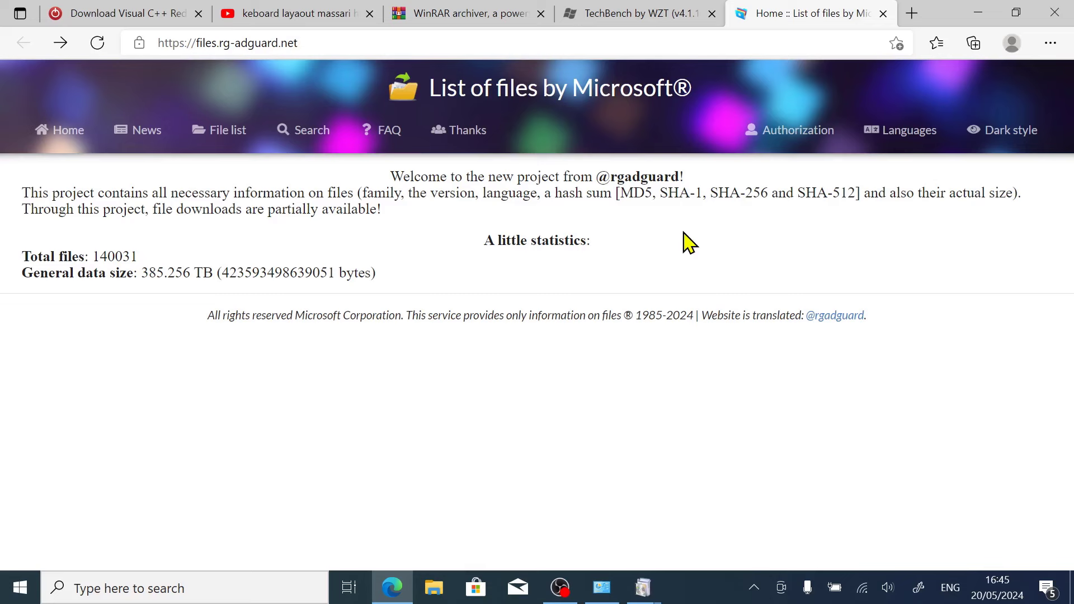
left_click(643, 15)
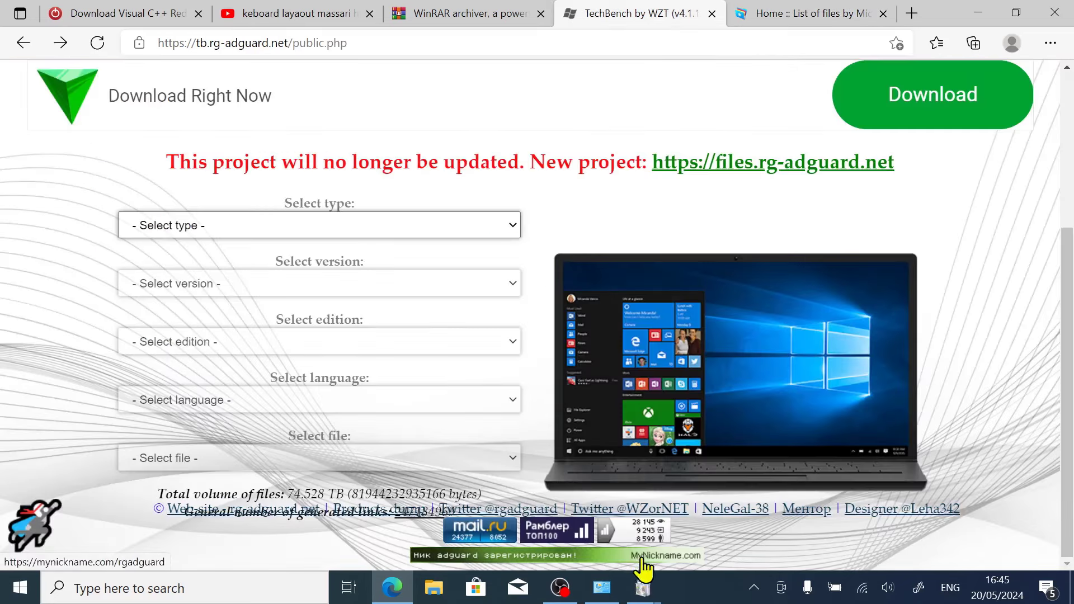
Check the progress of the Windows Features installation and return to the TechBench page in Edge.
left_click(642, 587)
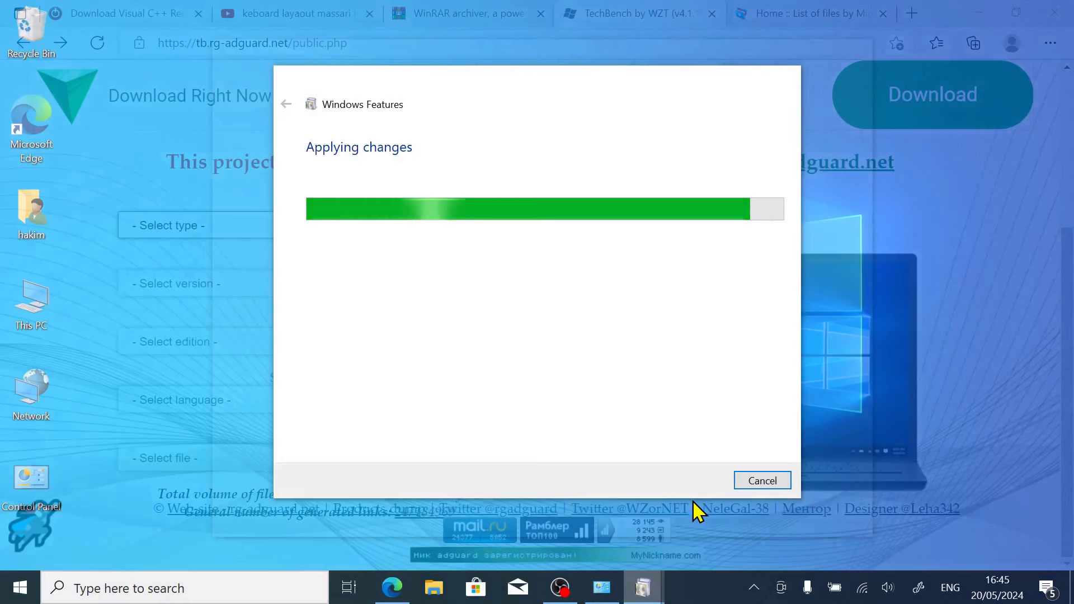
left_click(695, 508)
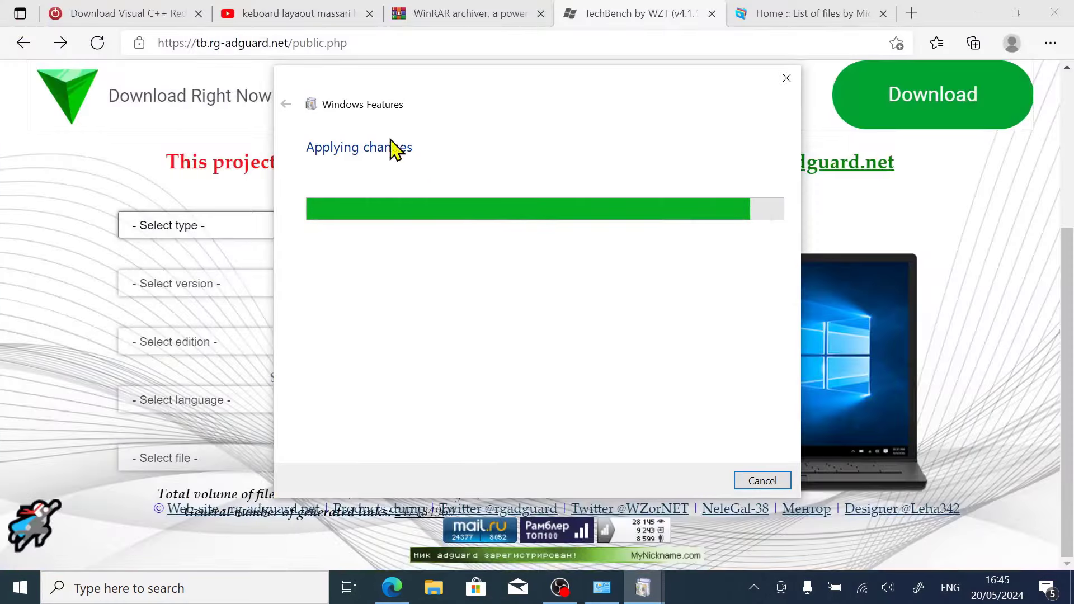
left_click(82, 259)
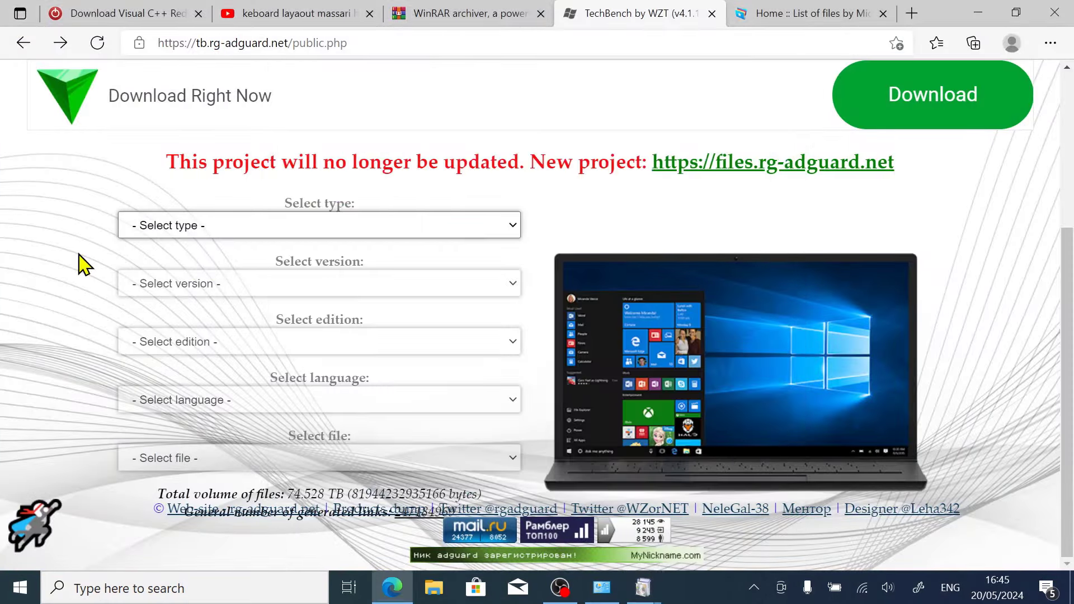
Set the download type to Microsoft Office and the version to Microsoft Office 2021 on the TechBench page.
left_click(223, 230)
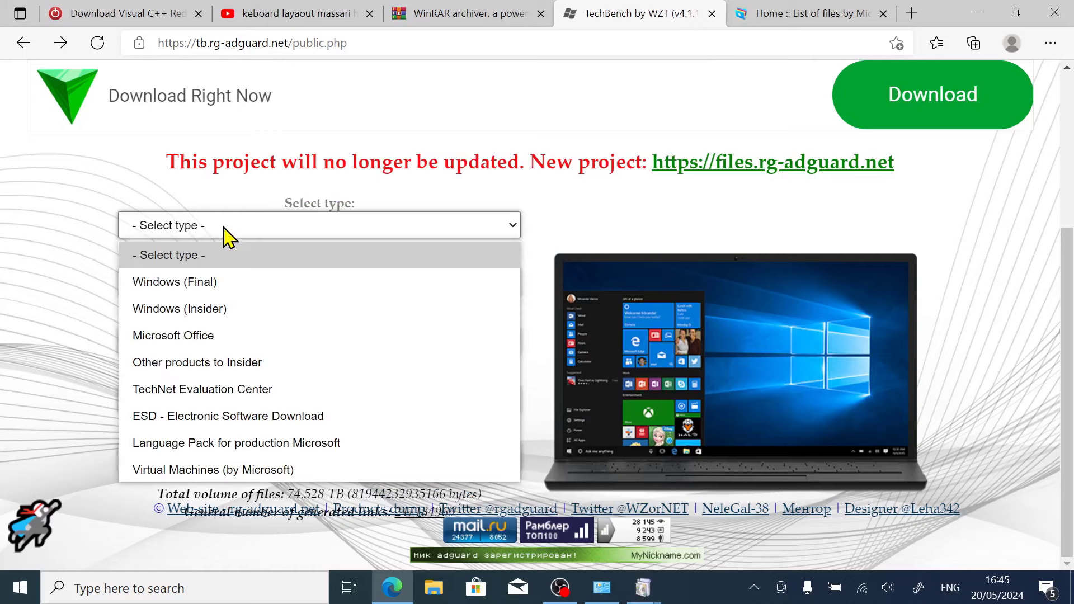
left_click(192, 335)
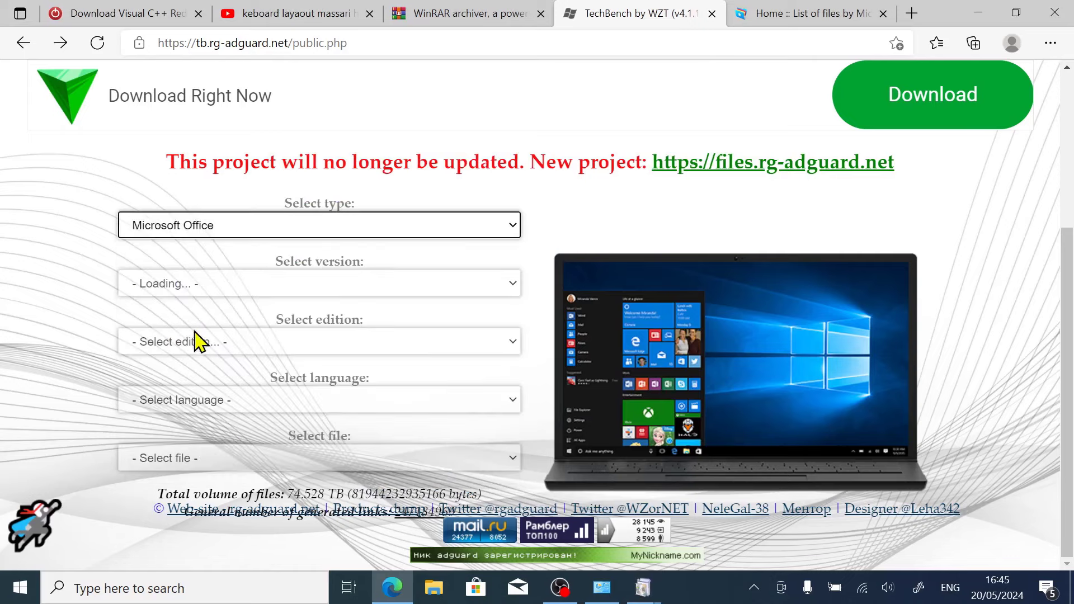
left_click(203, 285)
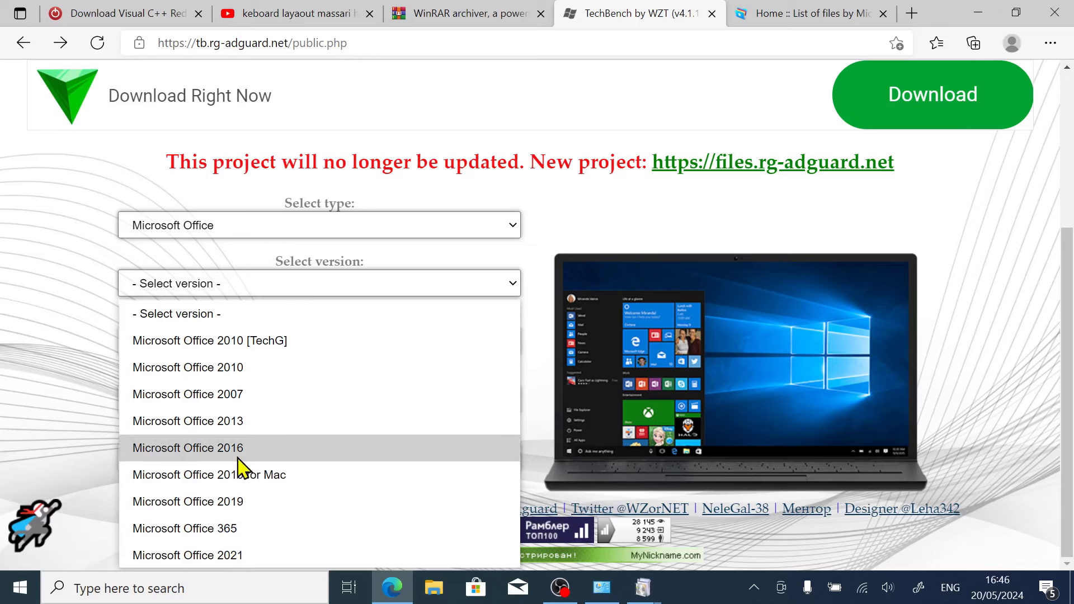
left_click(231, 556)
Choose the Office 2021 Professional Plus edition and English as its language.
left_click(213, 346)
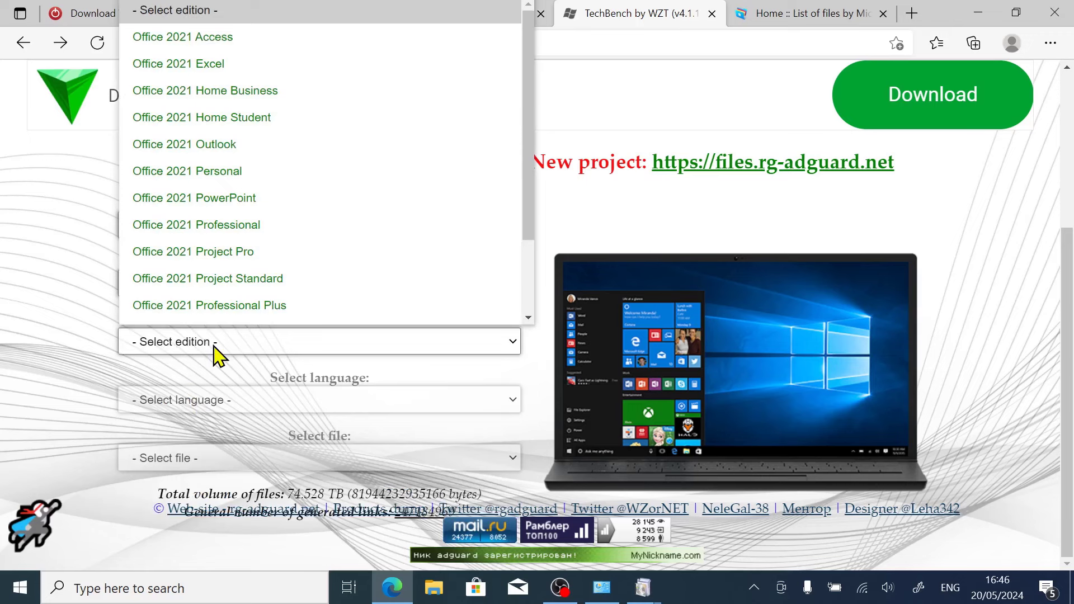
scroll(239, 287, "down", 2)
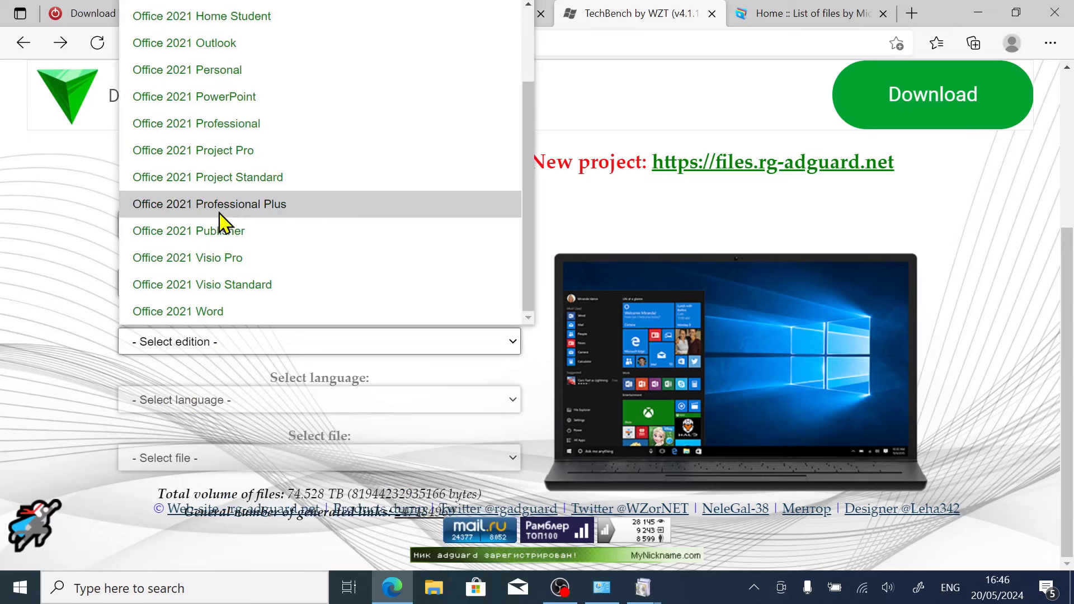
left_click(261, 204)
left_click(201, 400)
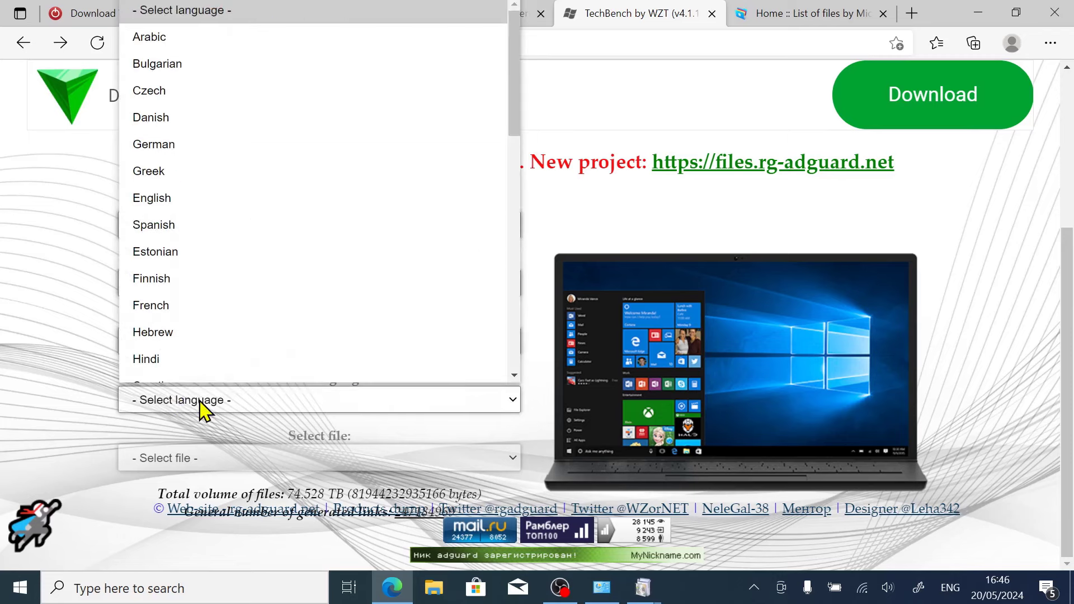
scroll(246, 72, "down", 1)
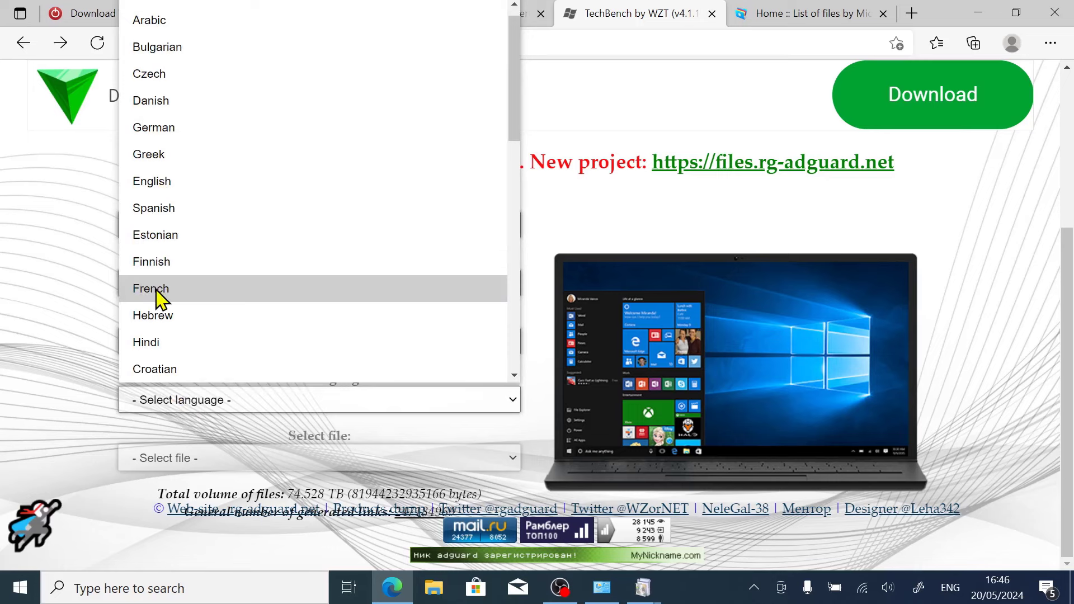
left_click(160, 189)
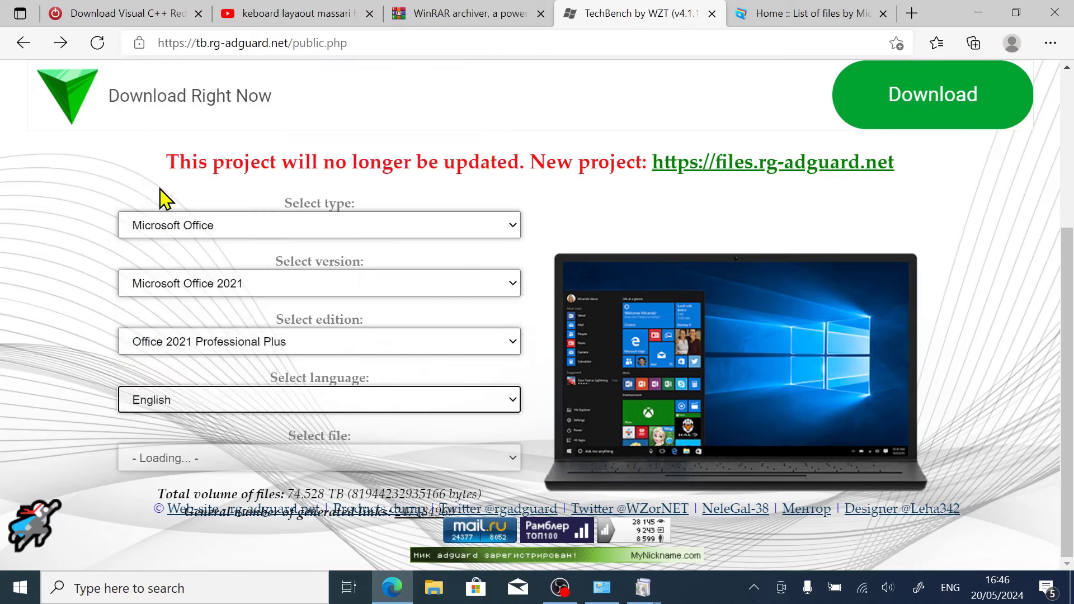
Select the ProPlus2021Retail.img file and start its direct download.
left_click(178, 467)
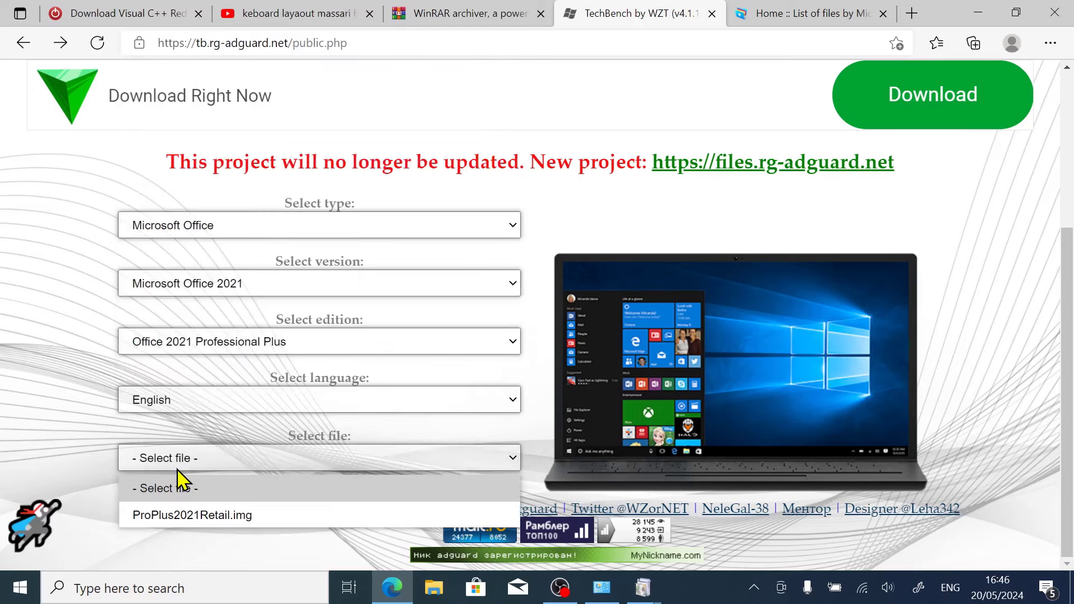
left_click(170, 515)
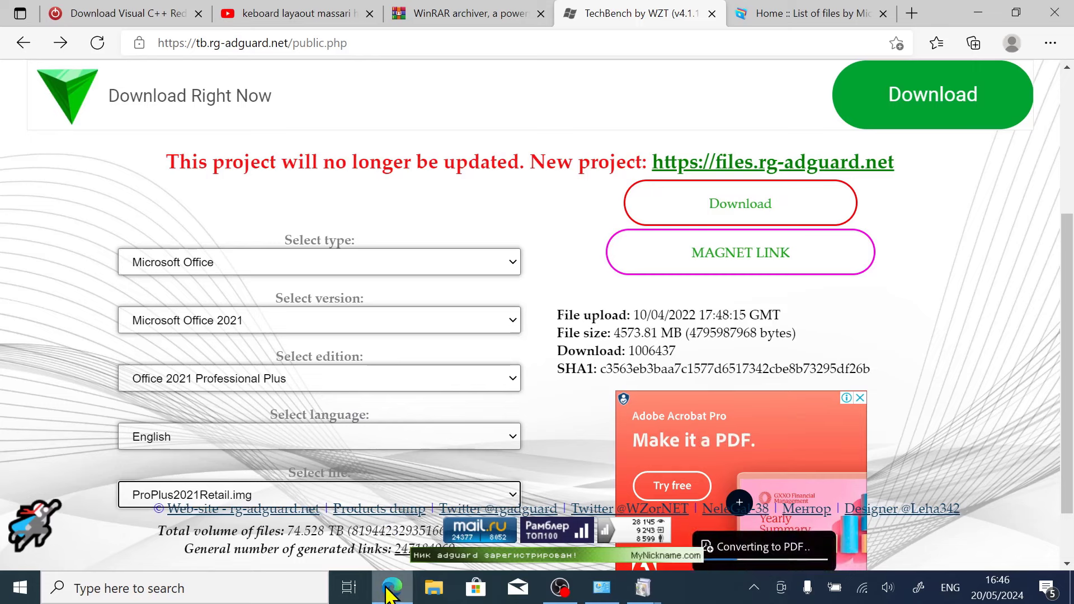
mouse_move(391, 594)
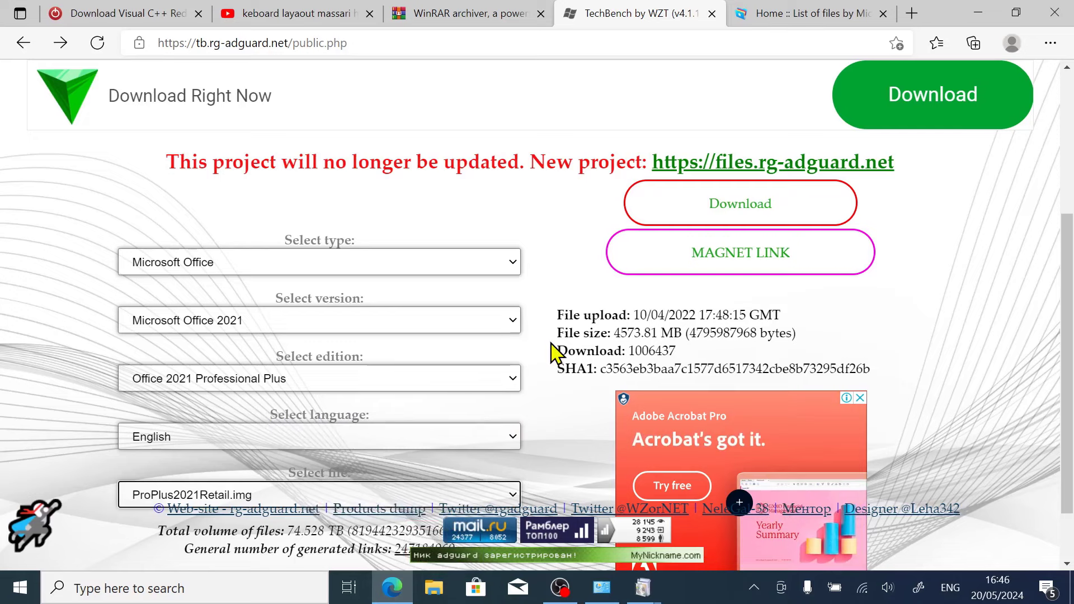
left_click(738, 208)
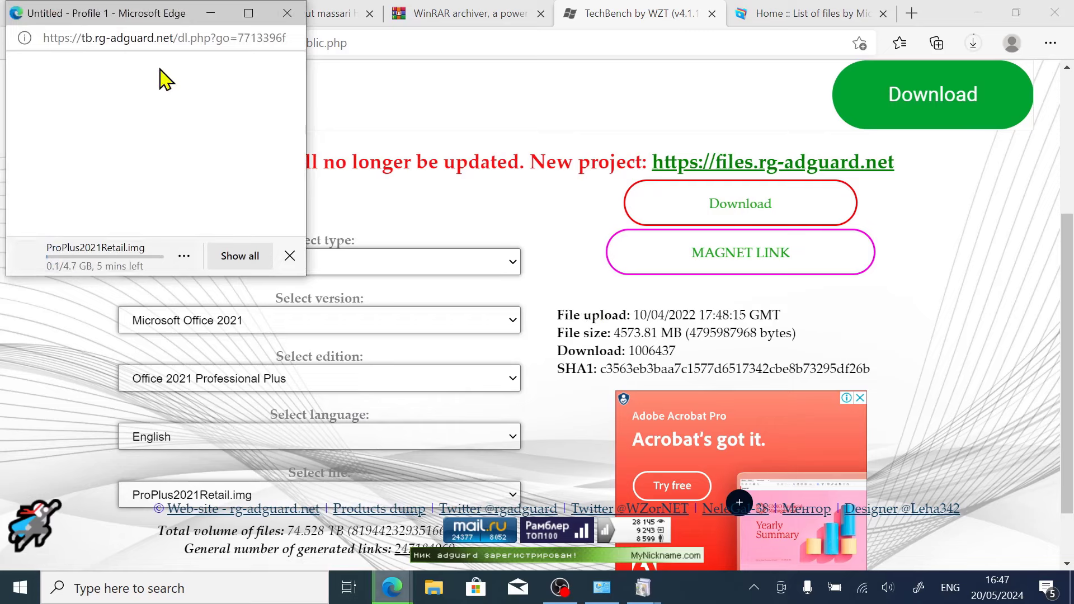
Show the full downloads list from the download pop-up window to check the progress of ProPlus2021Retail.img.
left_click(136, 39)
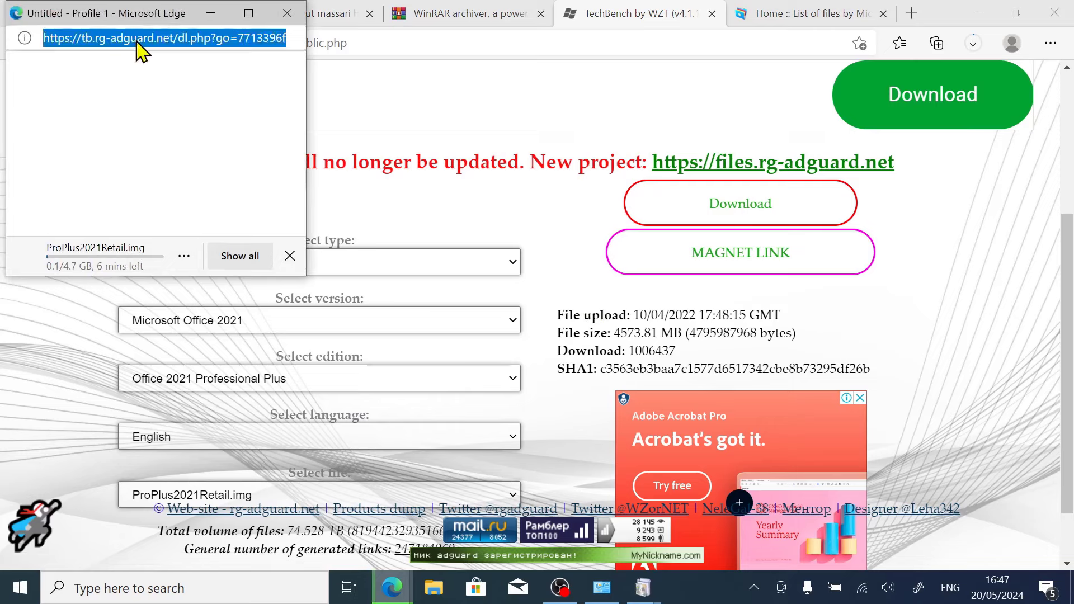
key("Escape")
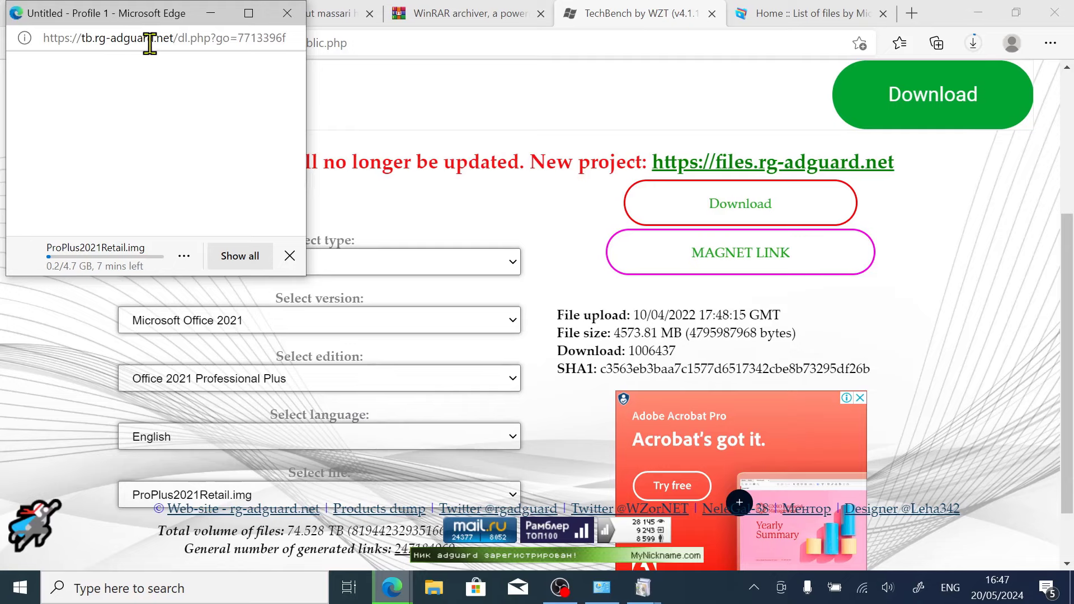
left_click(238, 258)
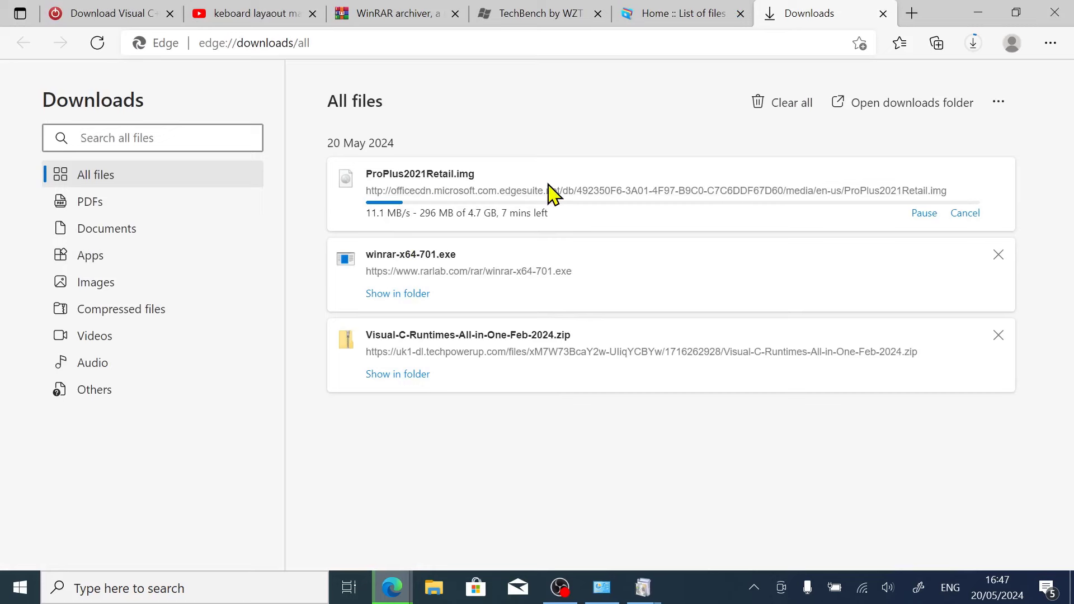
Review the TechBench page's new project notice and highlight the files.rg-adguard.net address on the new project's page.
left_click(542, 13)
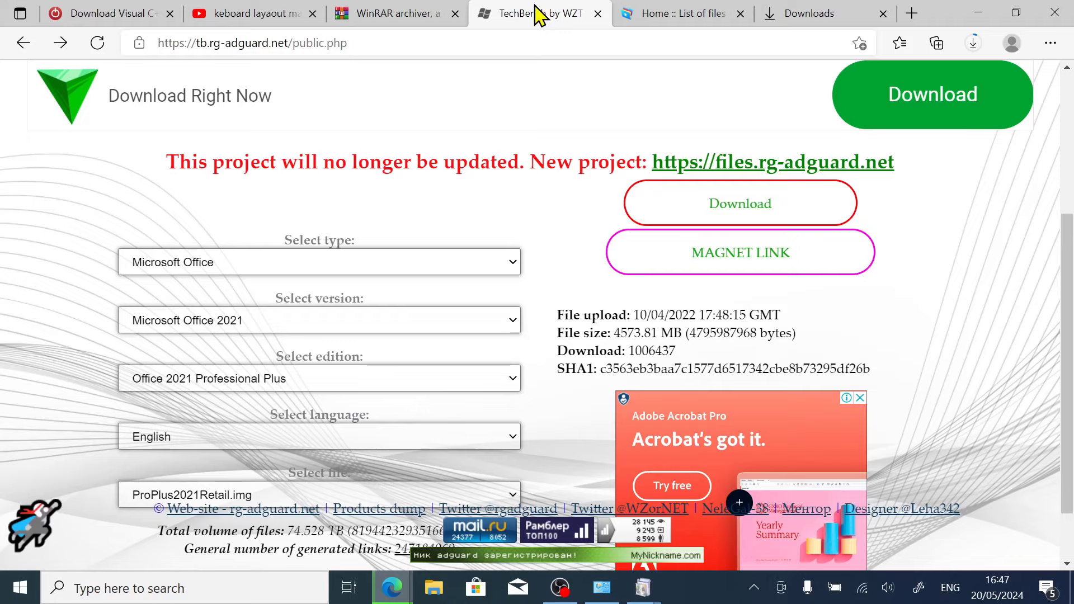
left_click(674, 18)
left_click(506, 22)
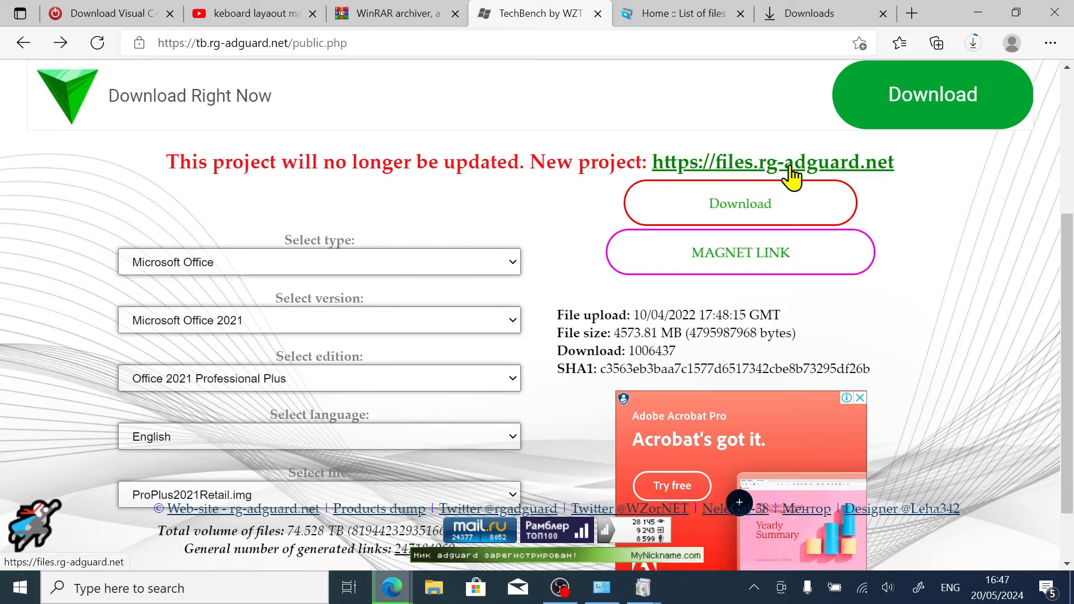
left_click(671, 17)
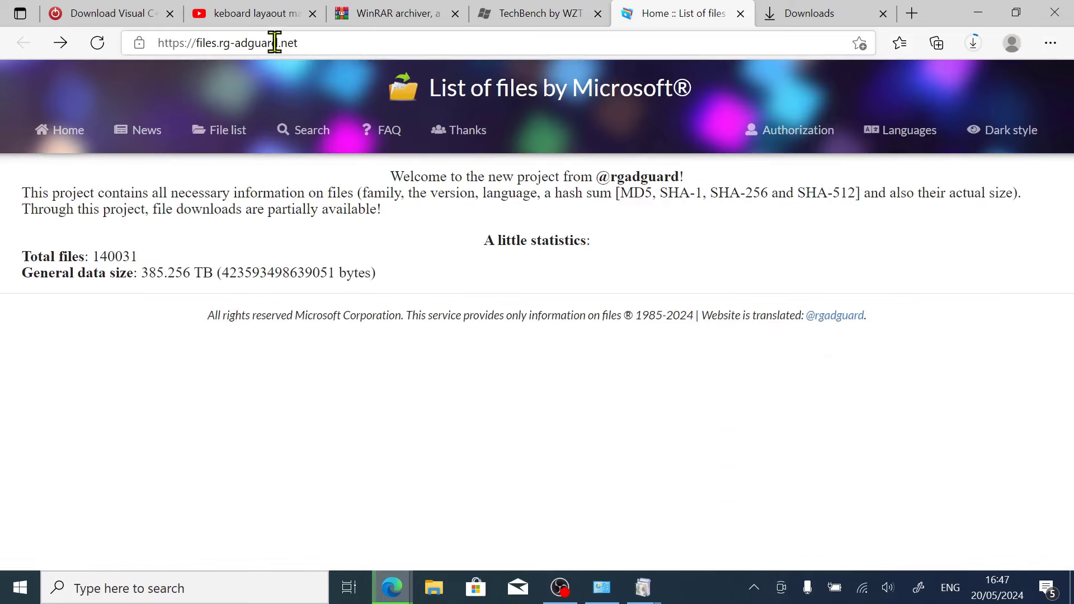
left_click_drag(323, 42, 190, 43)
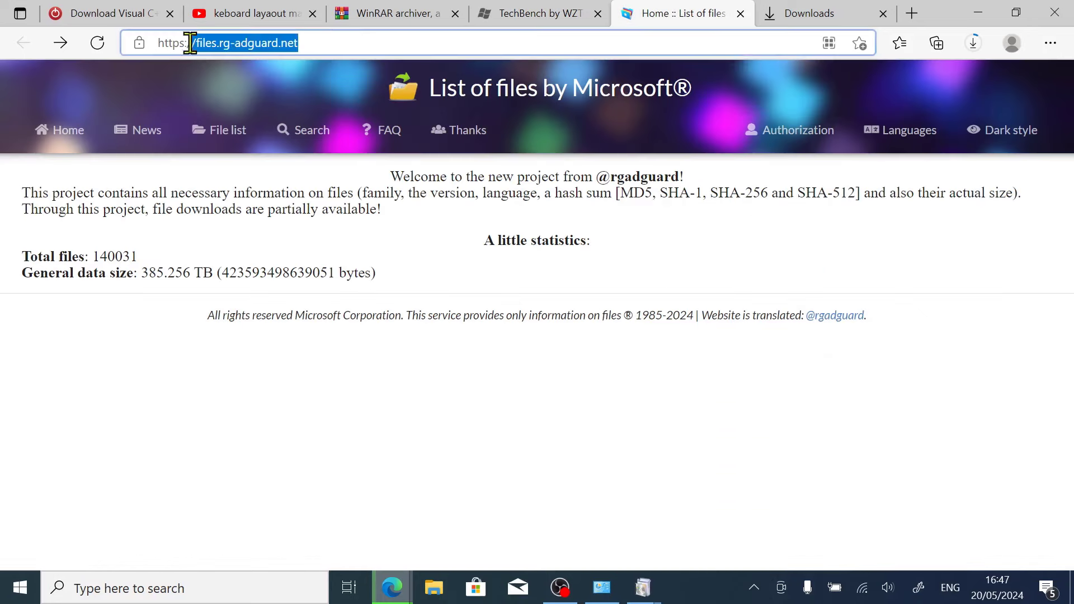
Browse the site's file list to Applications and open the Office 2021 (v.16.0.16327.20264) folder.
left_click(308, 379)
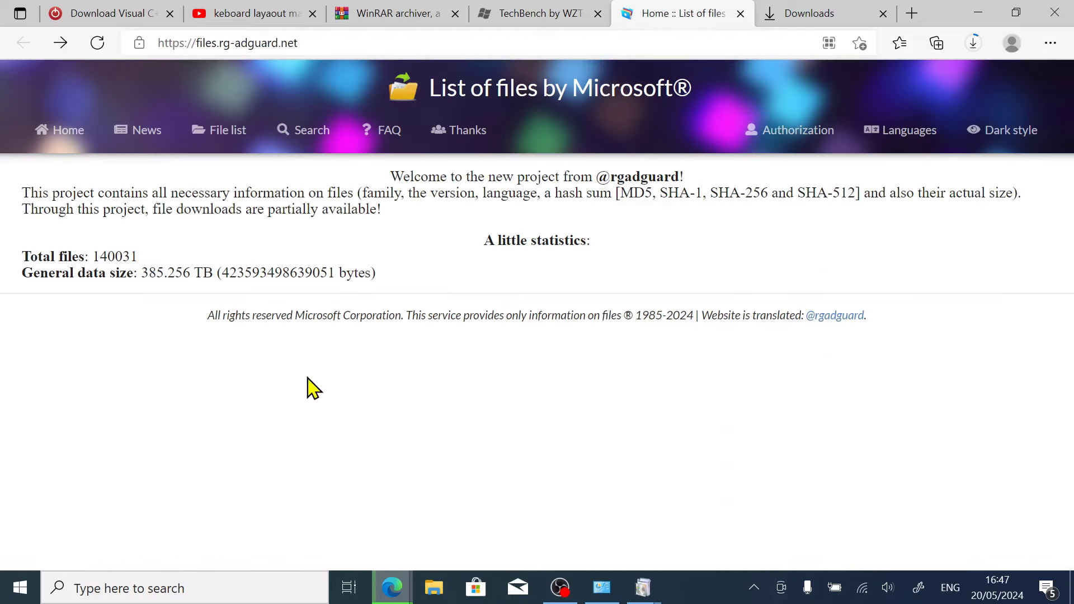
left_click(211, 137)
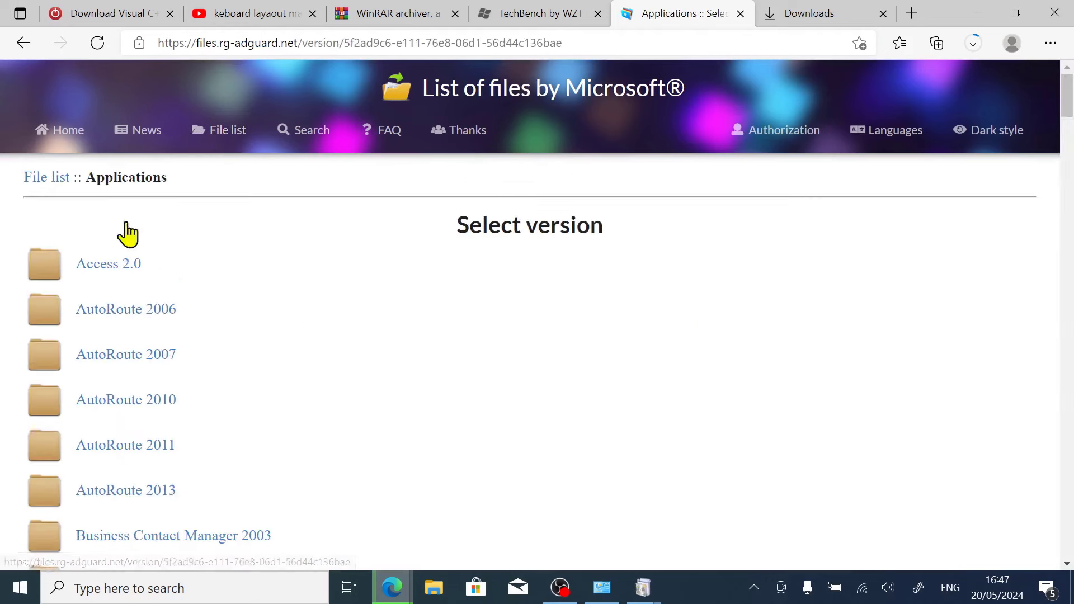
scroll(247, 328, "down", 15)
scroll(246, 329, "down", 8)
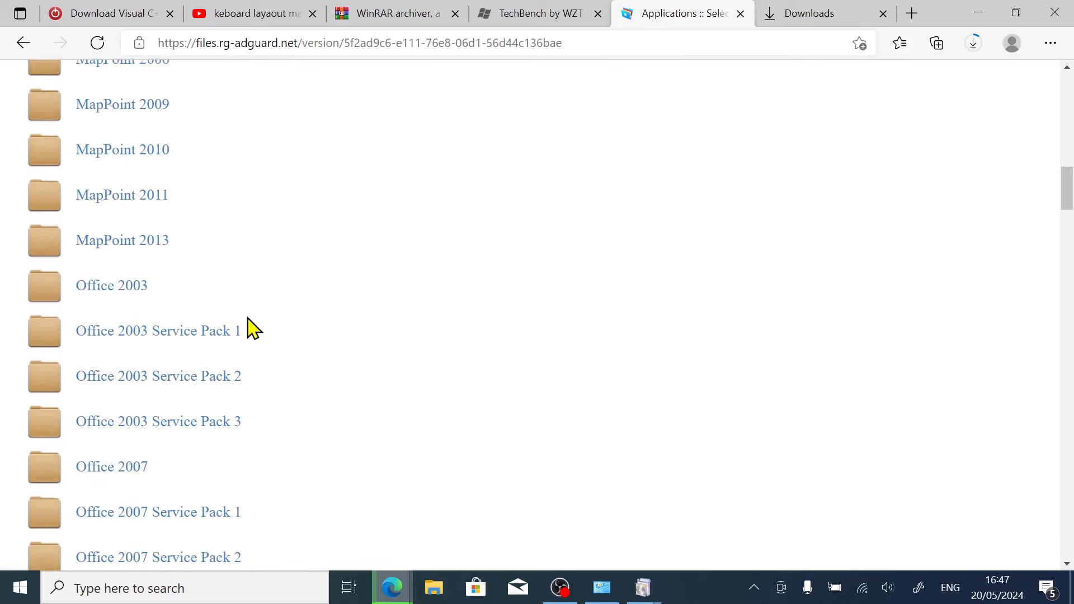
scroll(117, 170, "up", 1)
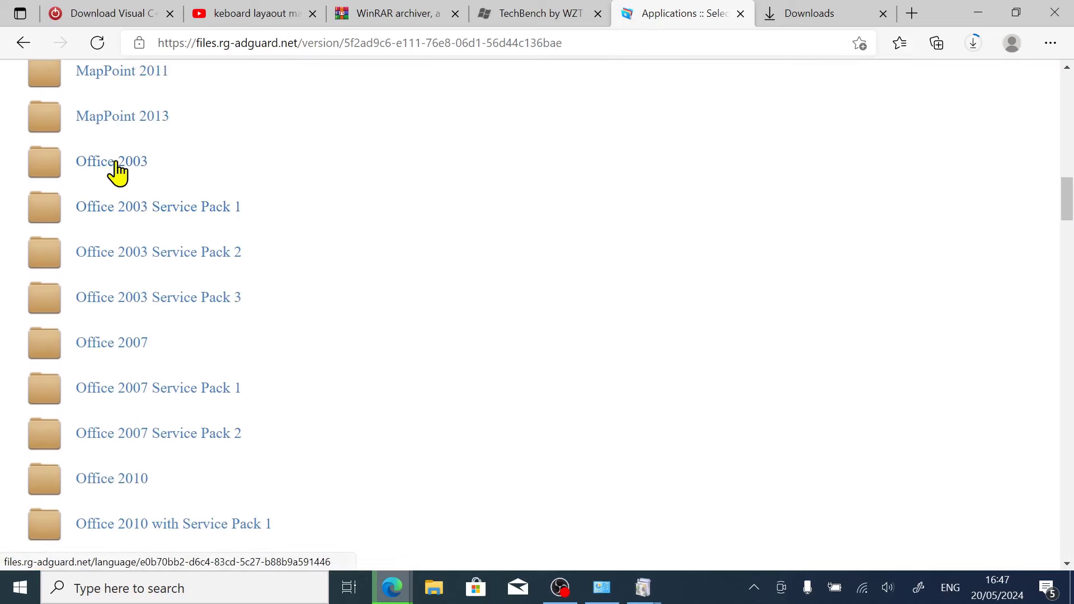
scroll(186, 328, "down", 13)
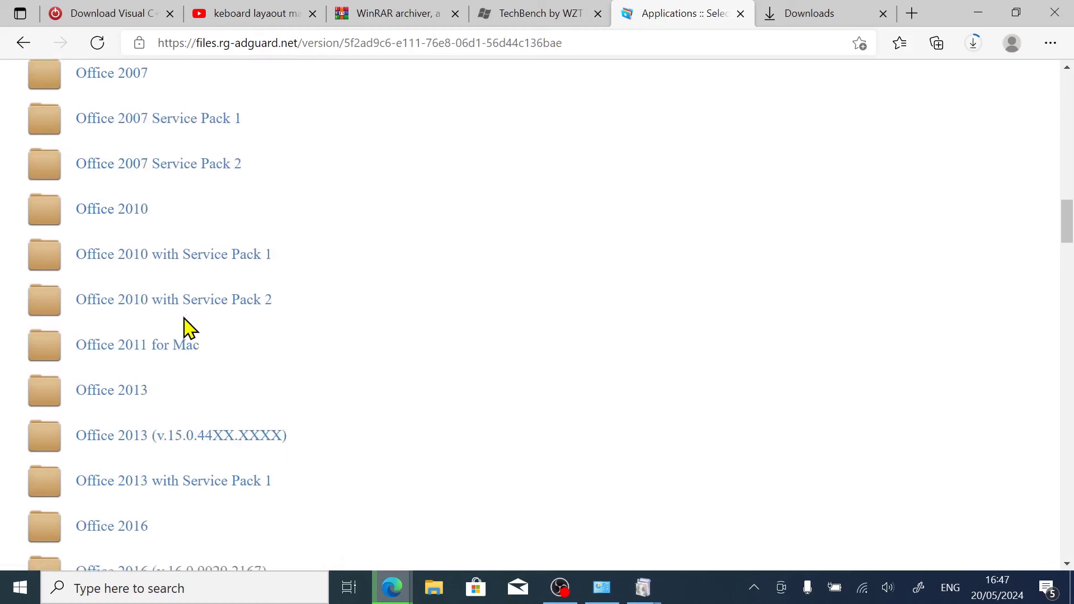
scroll(186, 327, "down", 6)
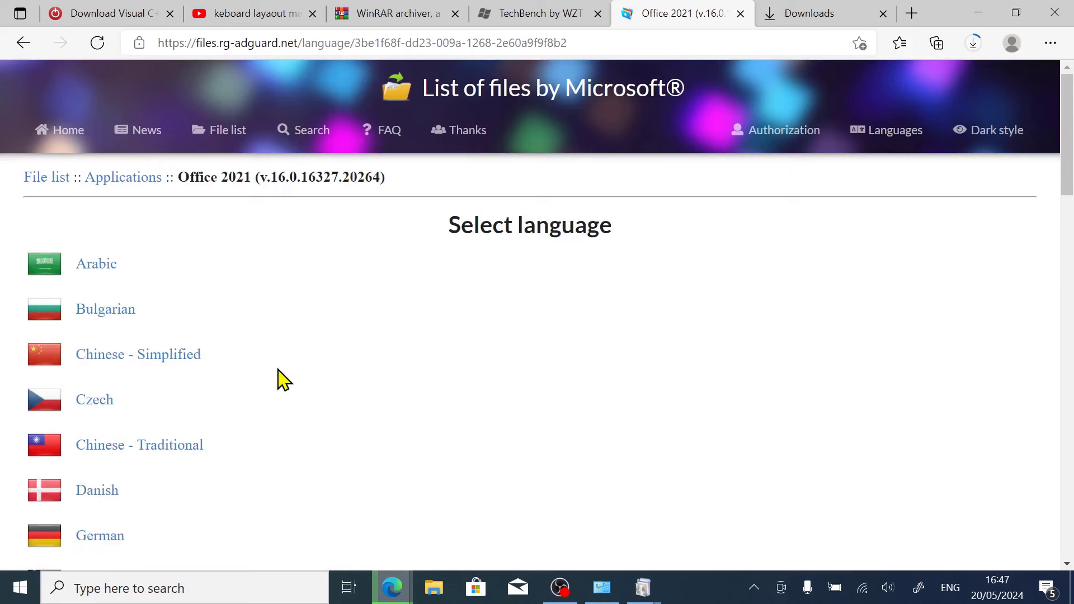
Choose English as the Office 2021 language and open the details of en-us_ProPlus2021Retail.img.
scroll(278, 381, "down", 1)
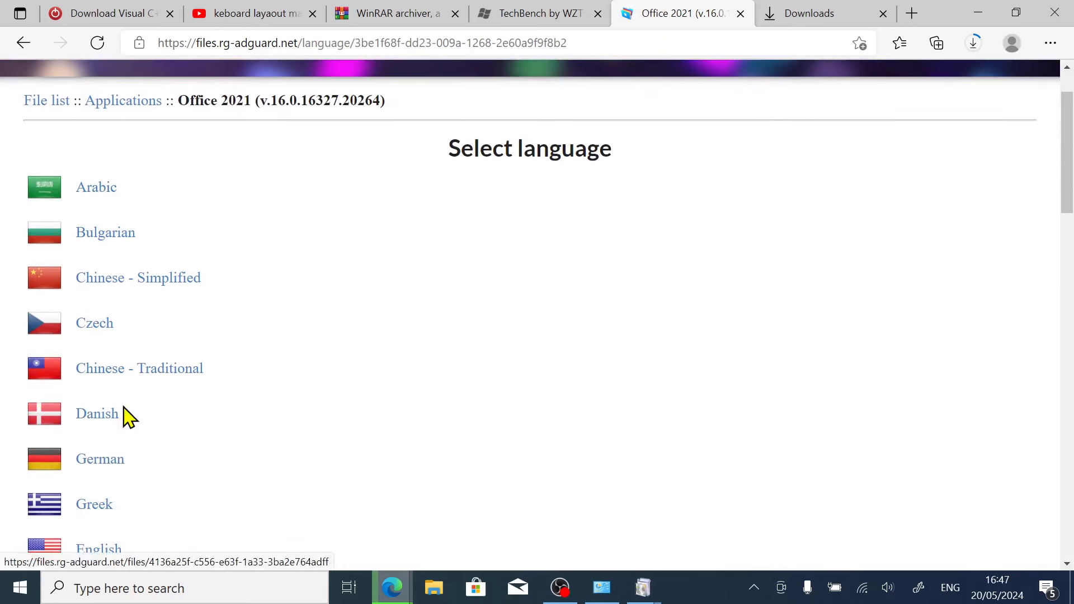
scroll(106, 478, "down", 2)
left_click(91, 415)
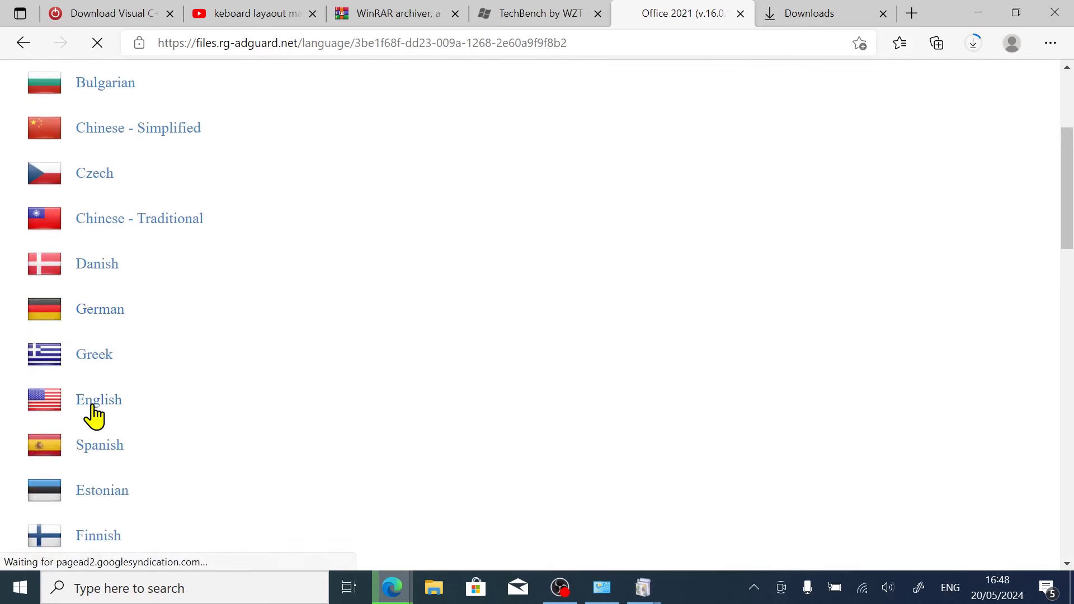
scroll(256, 415, "down", 6)
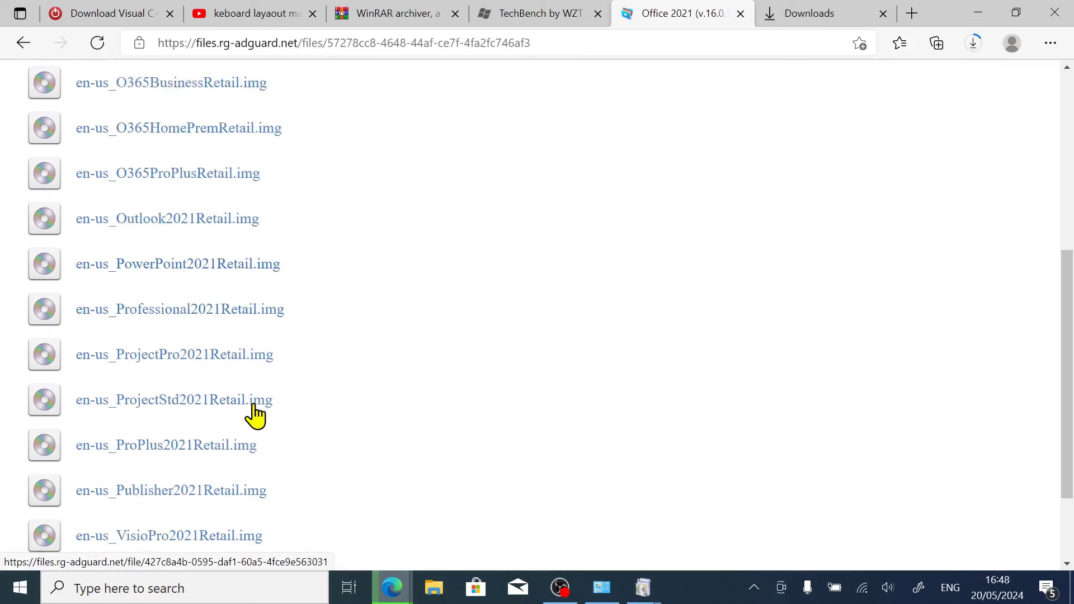
scroll(256, 415, "down", 1)
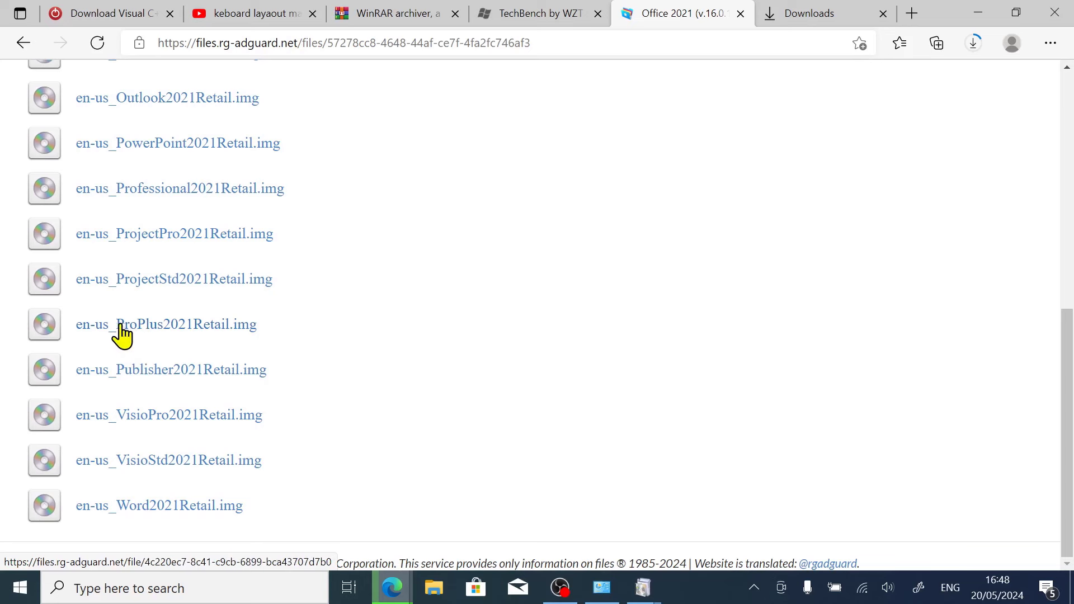
left_click(153, 339)
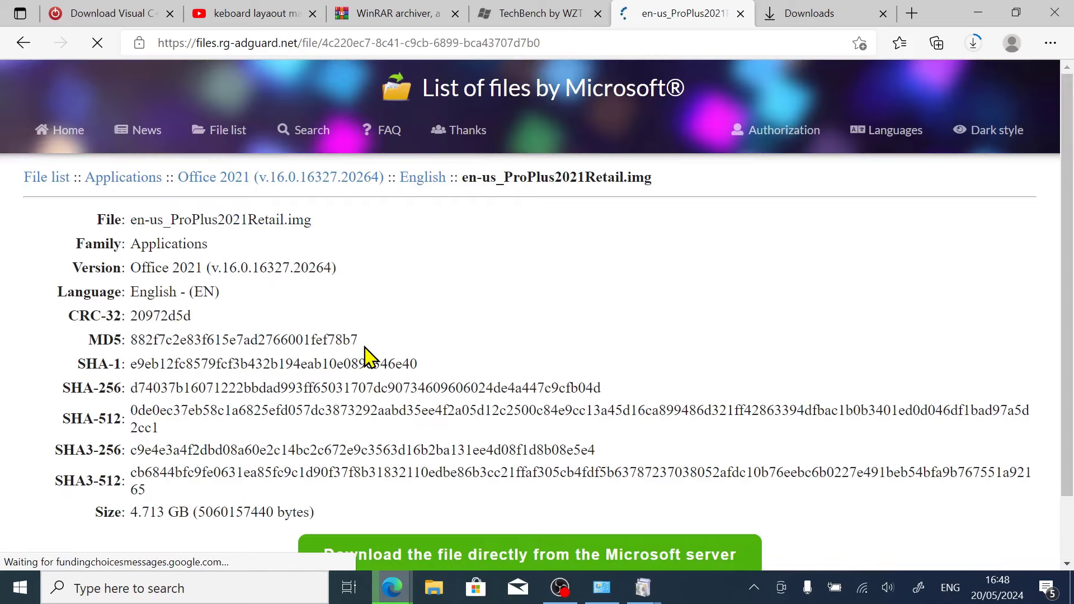
Start downloading en-us_ProPlus2021Retail.img directly from the Microsoft server.
scroll(364, 353, "down", 2)
scroll(363, 352, "up", 1)
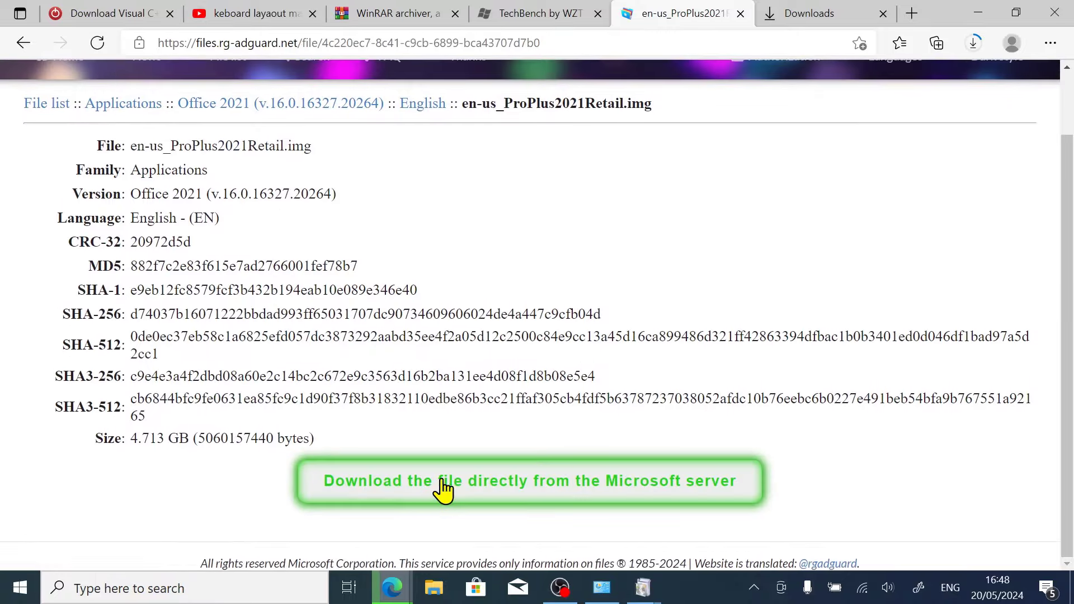
left_click(452, 489)
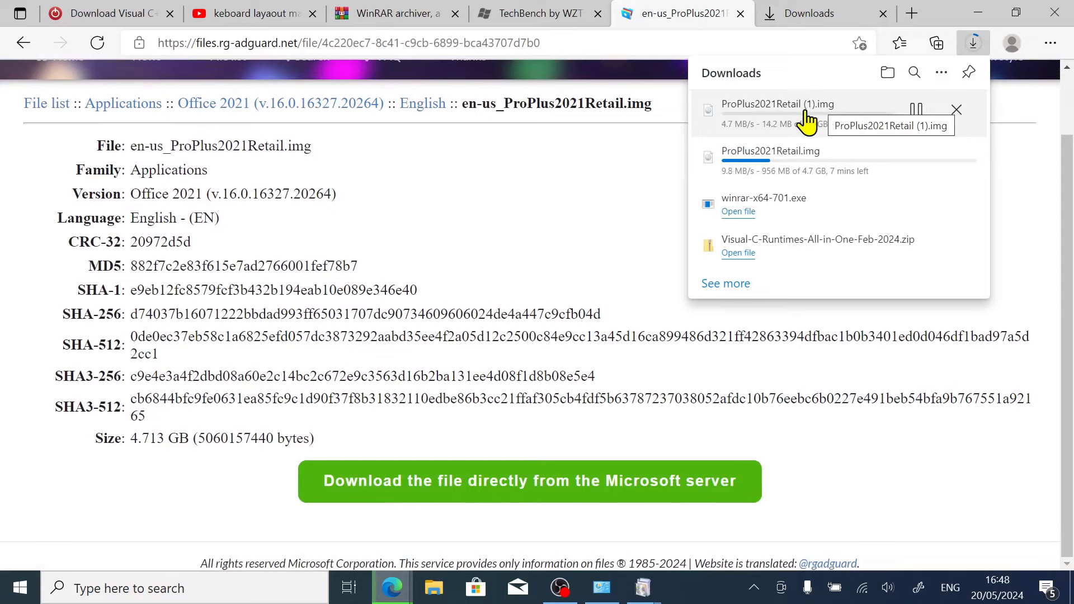
Cancel the duplicate ProPlus2021Retail (1).img download and close the Microsoft file list and TechBench pages.
left_click(800, 17)
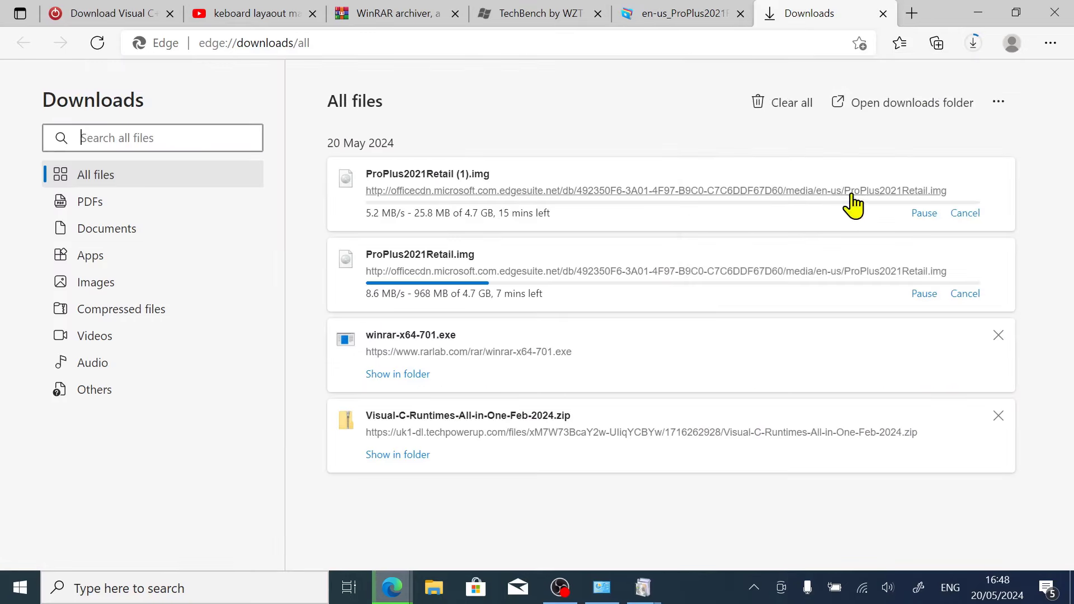
left_click(964, 213)
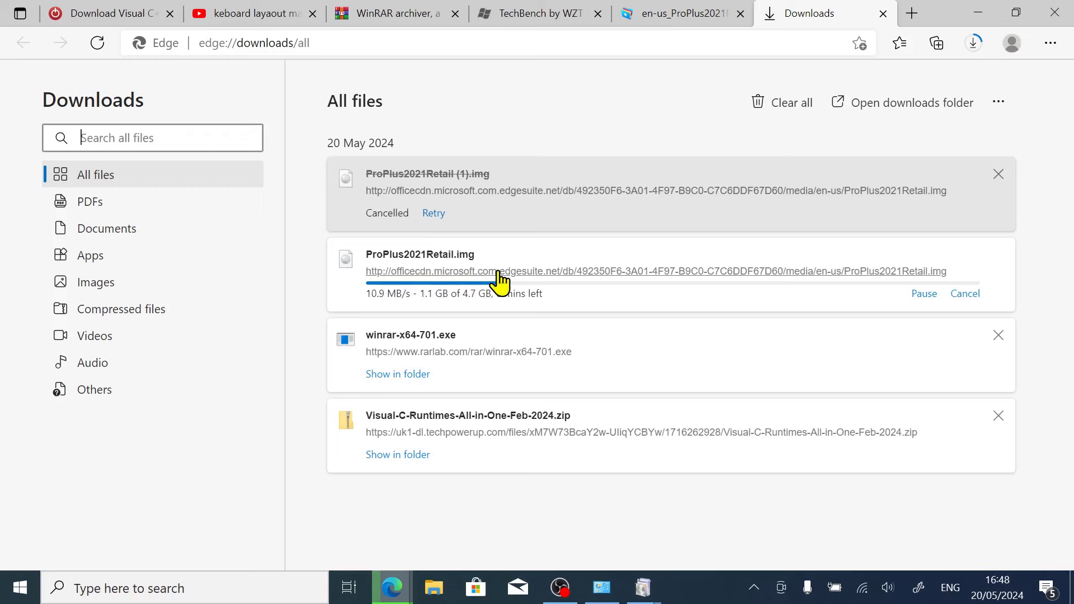
left_click(682, 20)
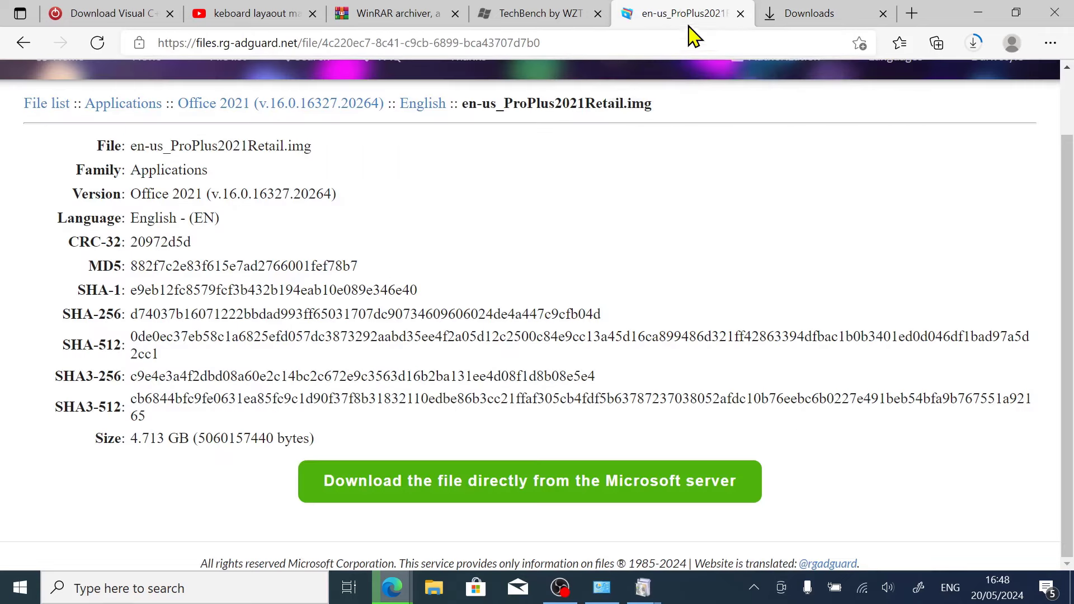
left_click(740, 13)
left_click(598, 14)
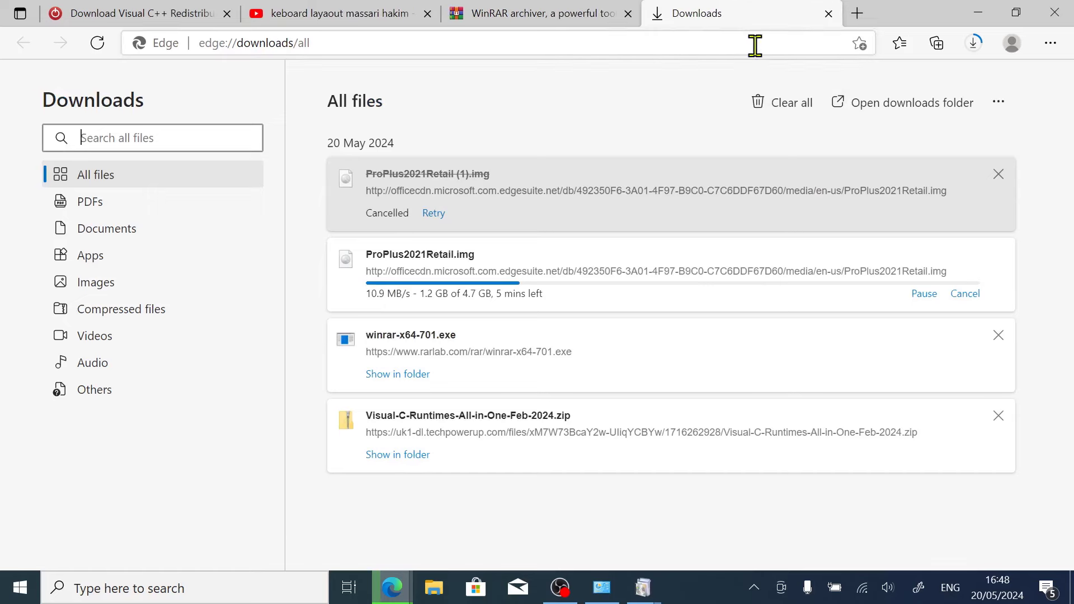
Open google.com in a new tab and search for foxit reader.
left_click(855, 15)
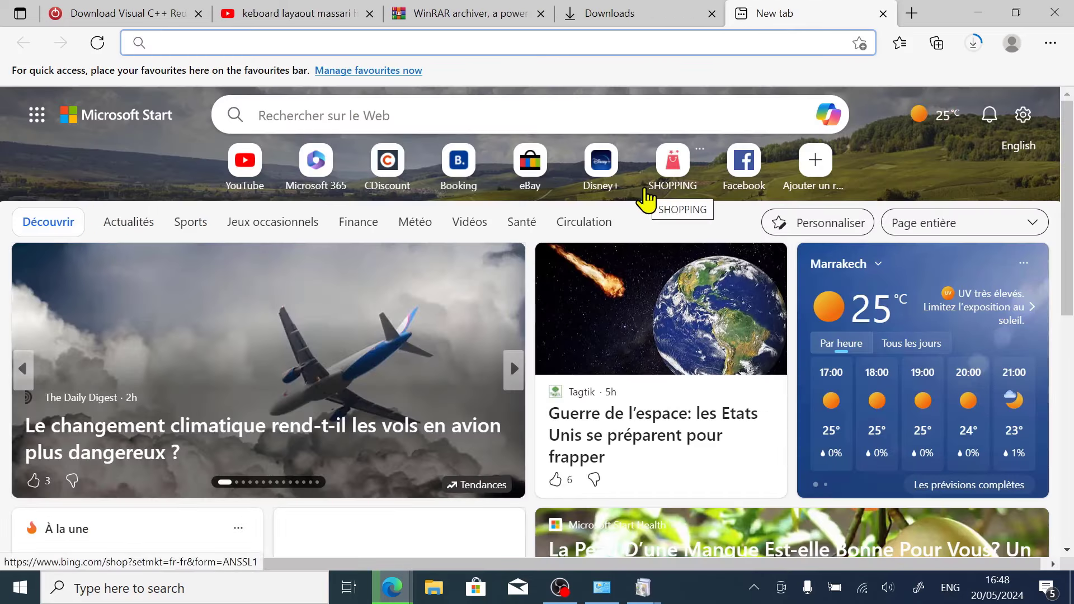
type("google.com")
key("Return")
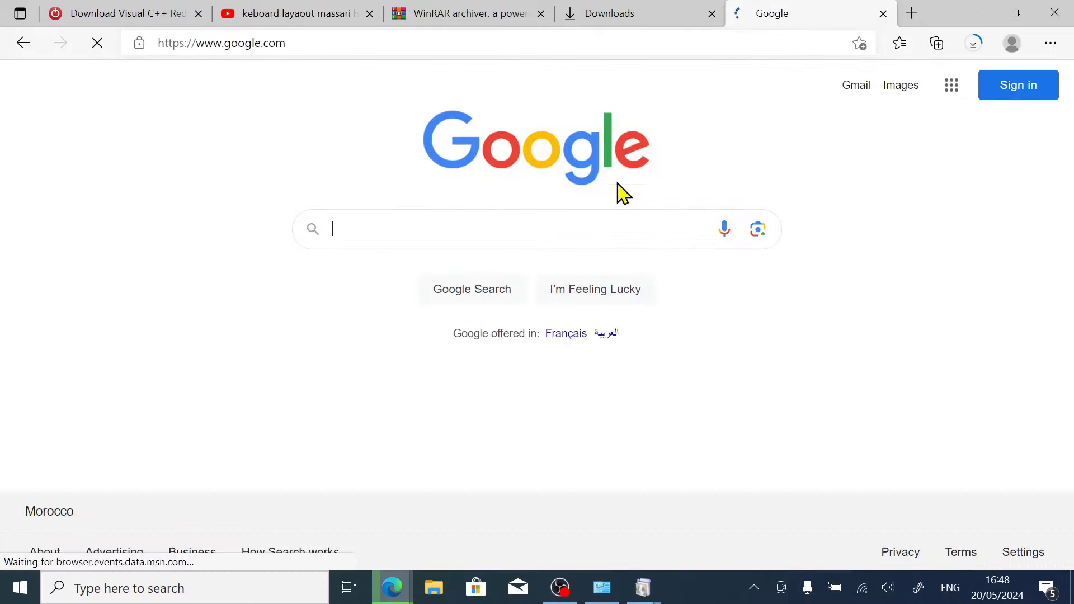
type("foxit")
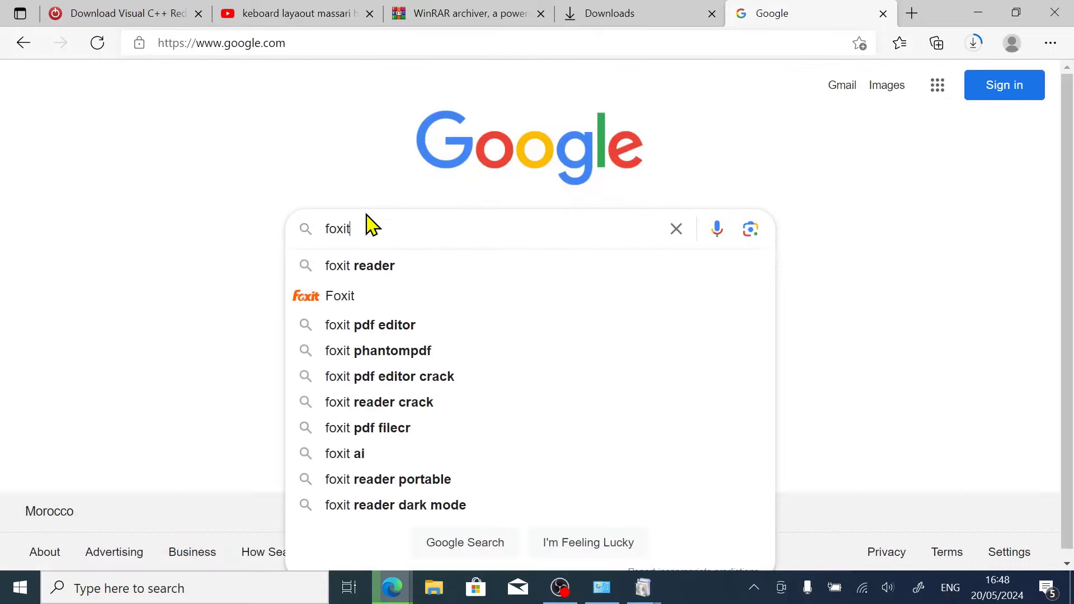
left_click(371, 270)
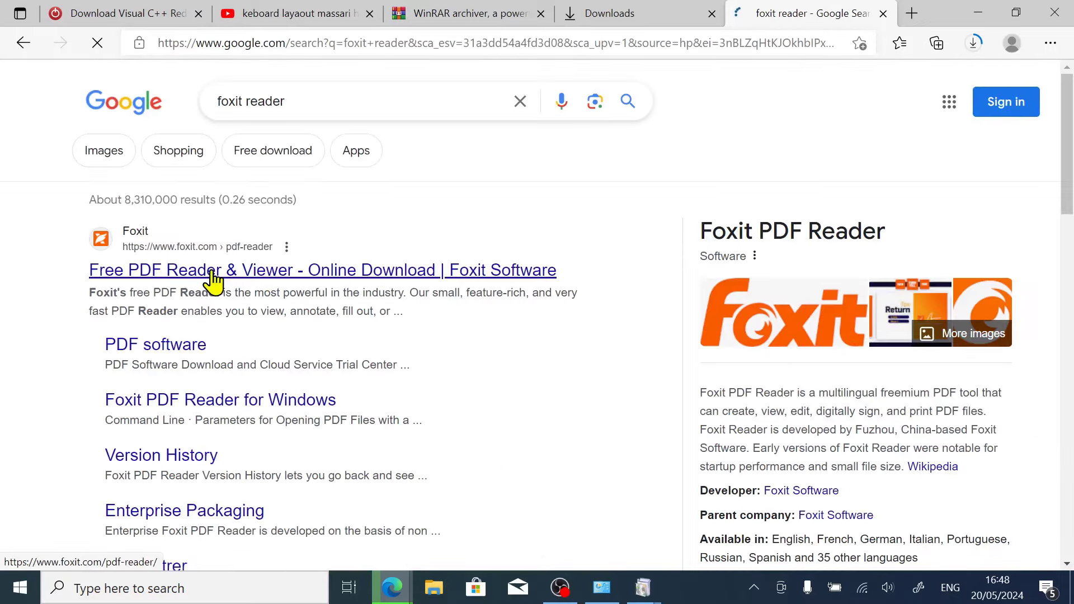
Open Foxit's free PDF Reader page, accept all cookies and request the reader download.
left_click(175, 278)
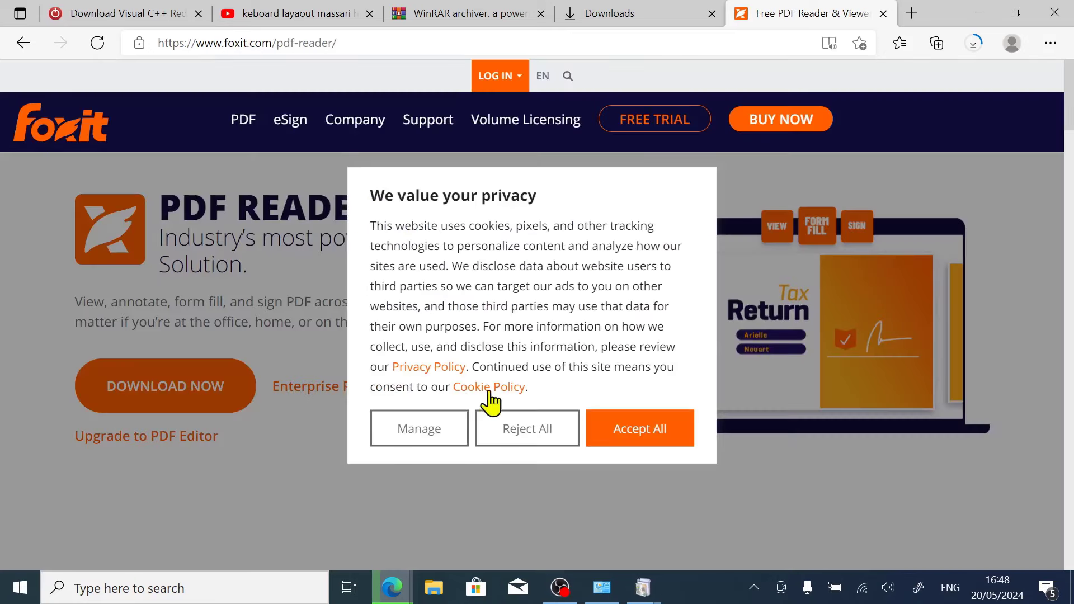
left_click(628, 431)
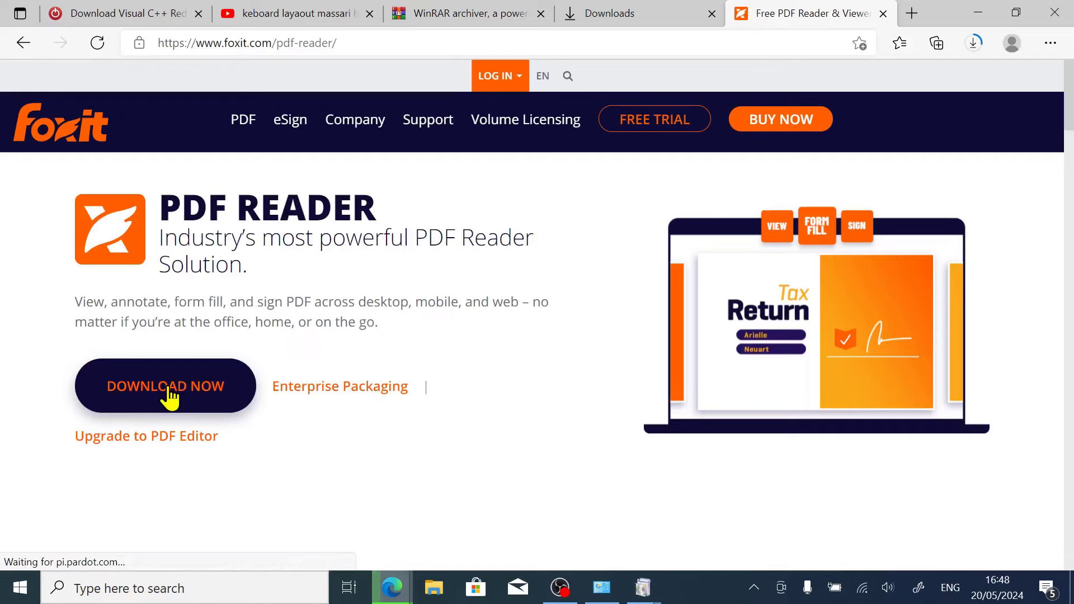
left_click(169, 390)
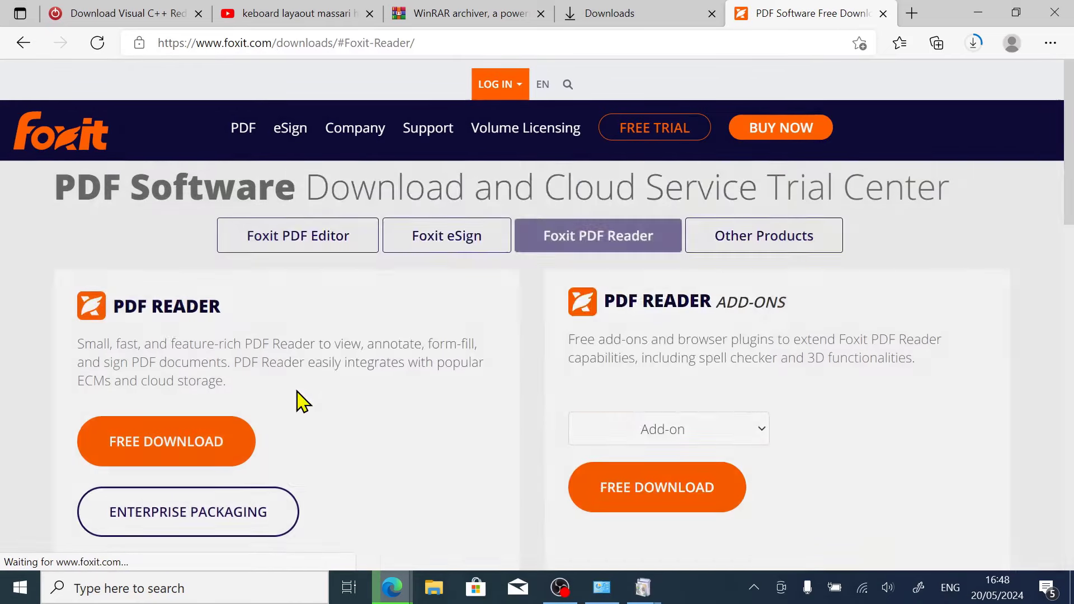
Keep Windows and English as the platform and language, and start the free Foxit PDF Reader download.
left_click(388, 308)
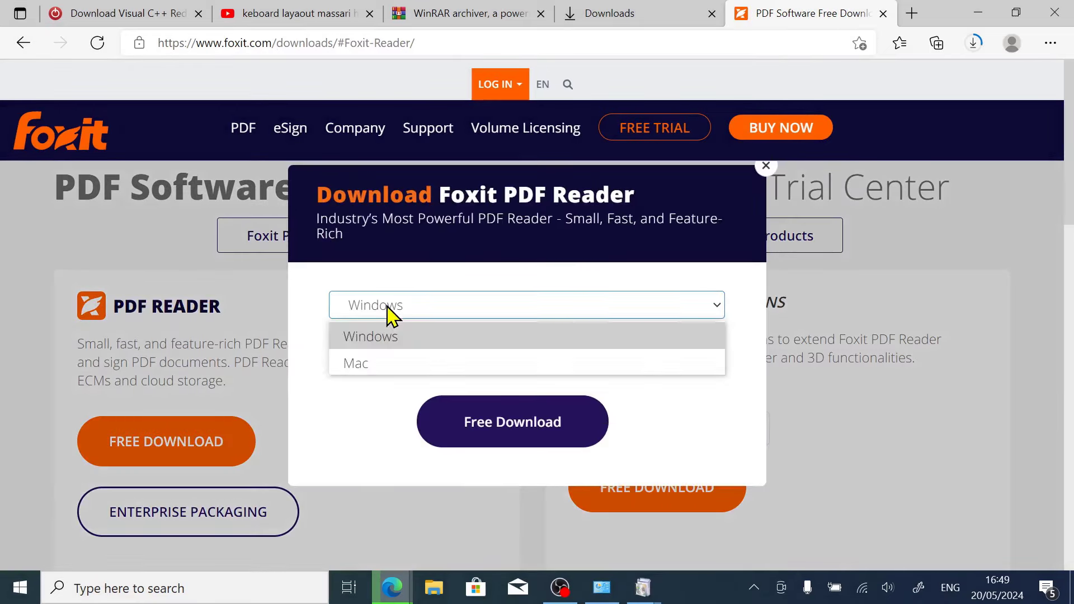
left_click(387, 310)
left_click(380, 358)
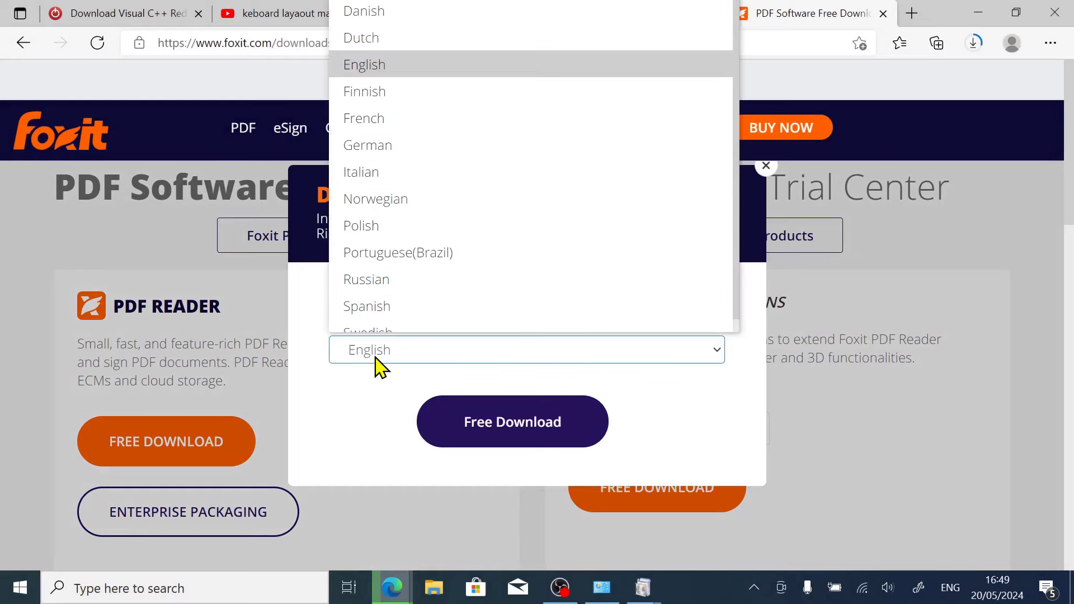
left_click(384, 364)
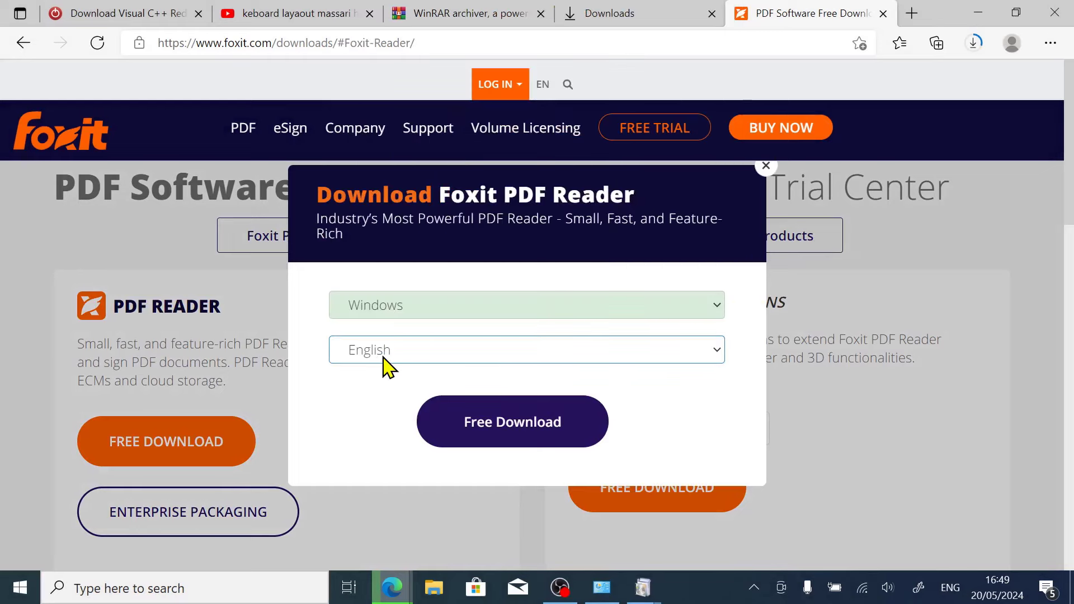
left_click(506, 440)
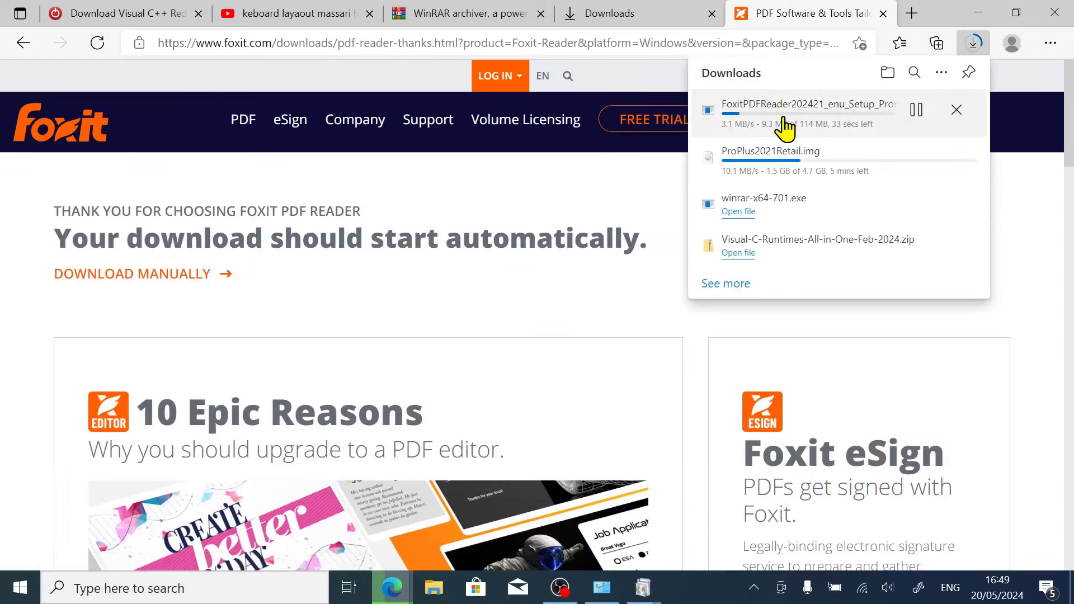
Bring up the finished Windows Features dialog, then close it and the Programs and Features window.
left_click(642, 586)
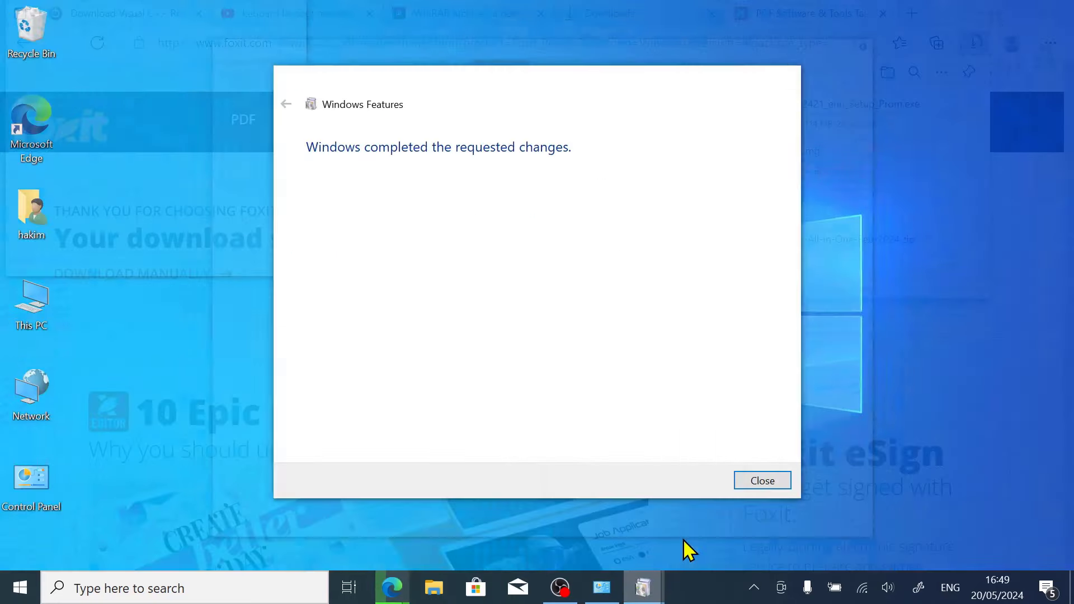
left_click(686, 551)
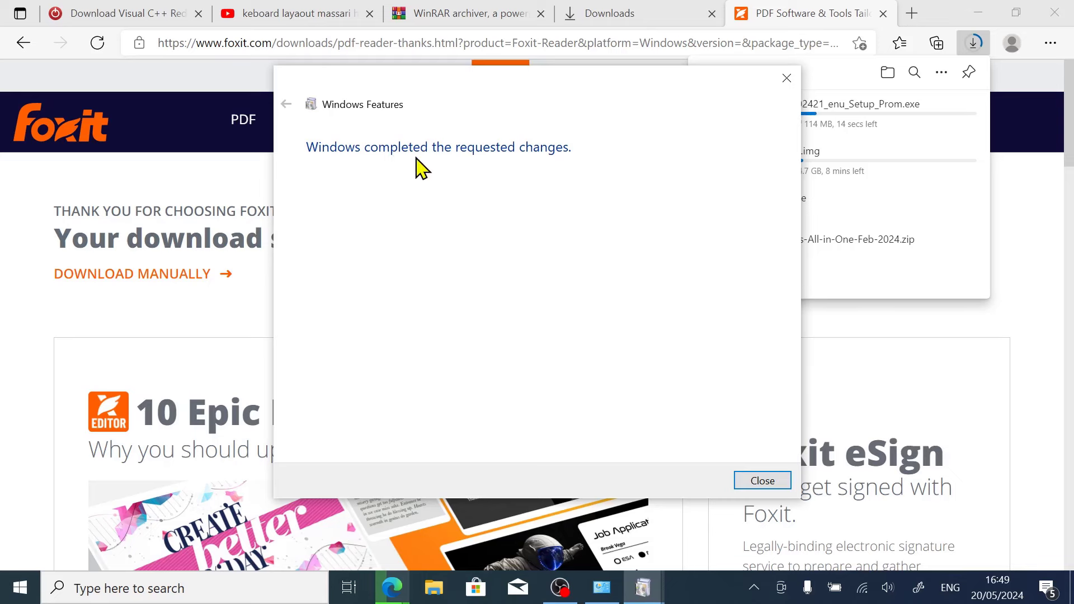
left_click(762, 482)
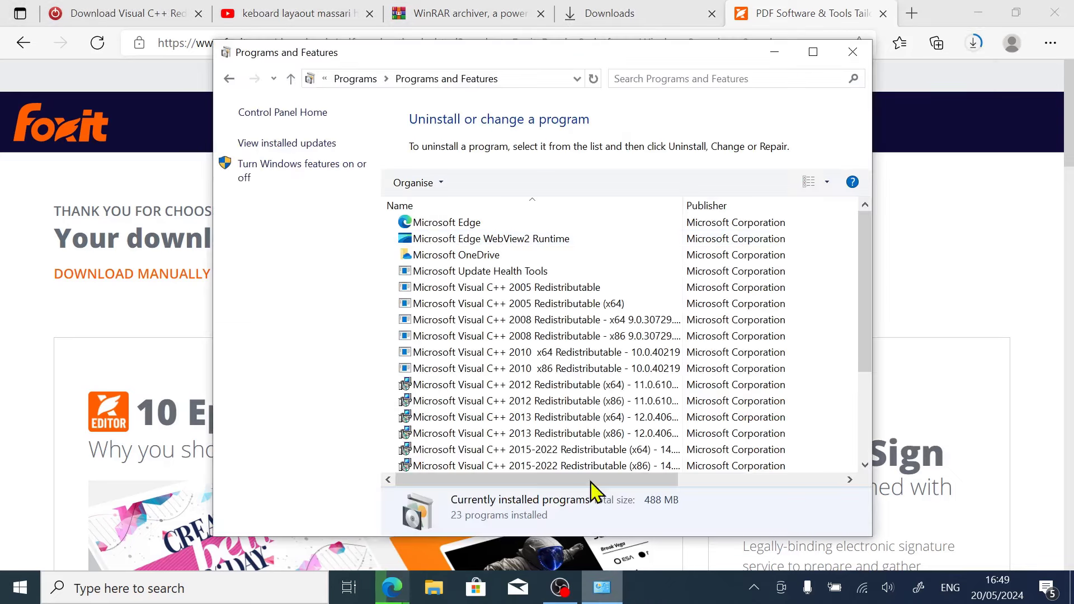
left_click(851, 52)
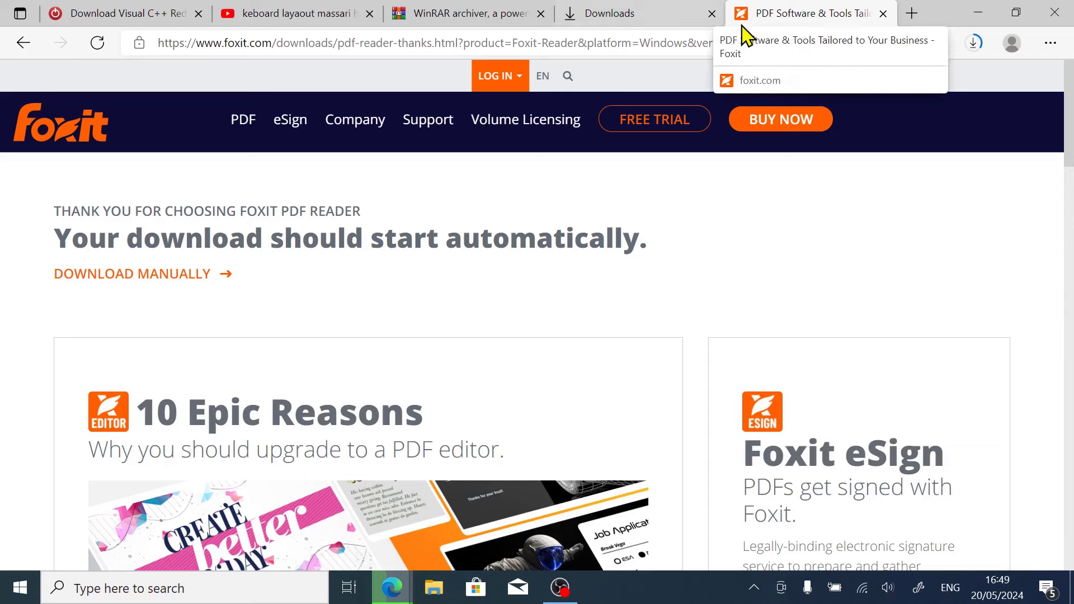
Close the Visual C++ download, YouTube and WinRAR pages, keeping the Downloads and Foxit pages open.
left_click(198, 13)
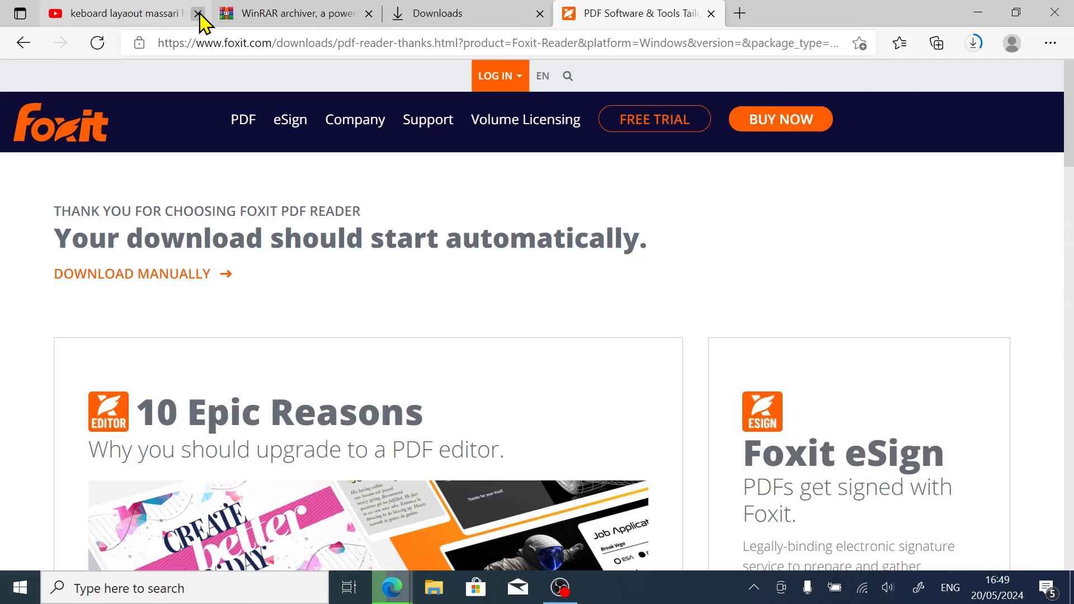
left_click(198, 13)
left_click(198, 14)
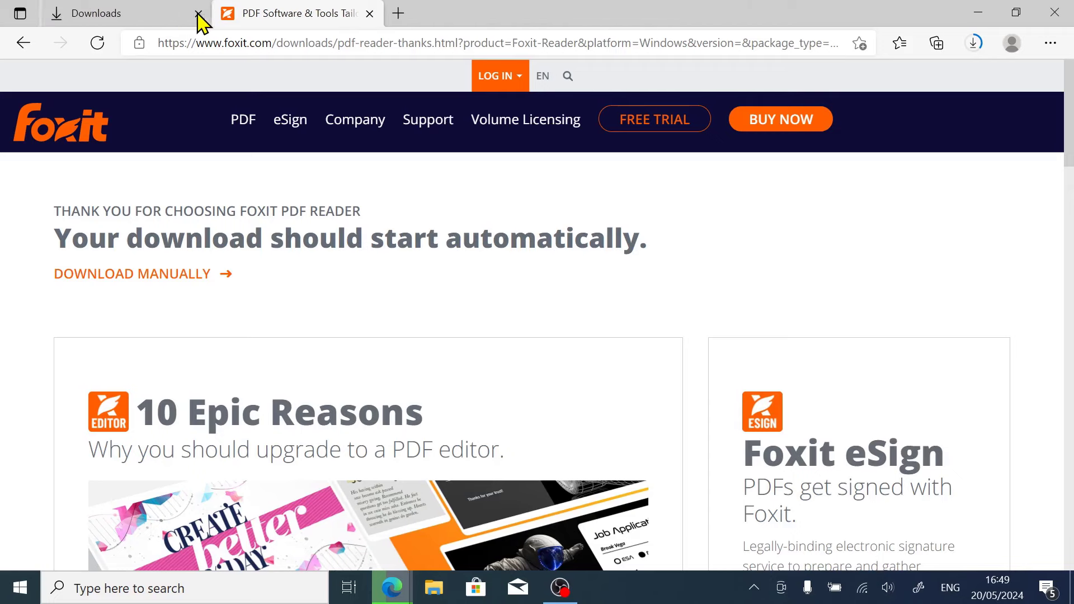
Search Google for vlc, open the official VideoLAN page and download VLC media player for Windows 64-bit.
left_click(315, 40)
type("go")
key("Return")
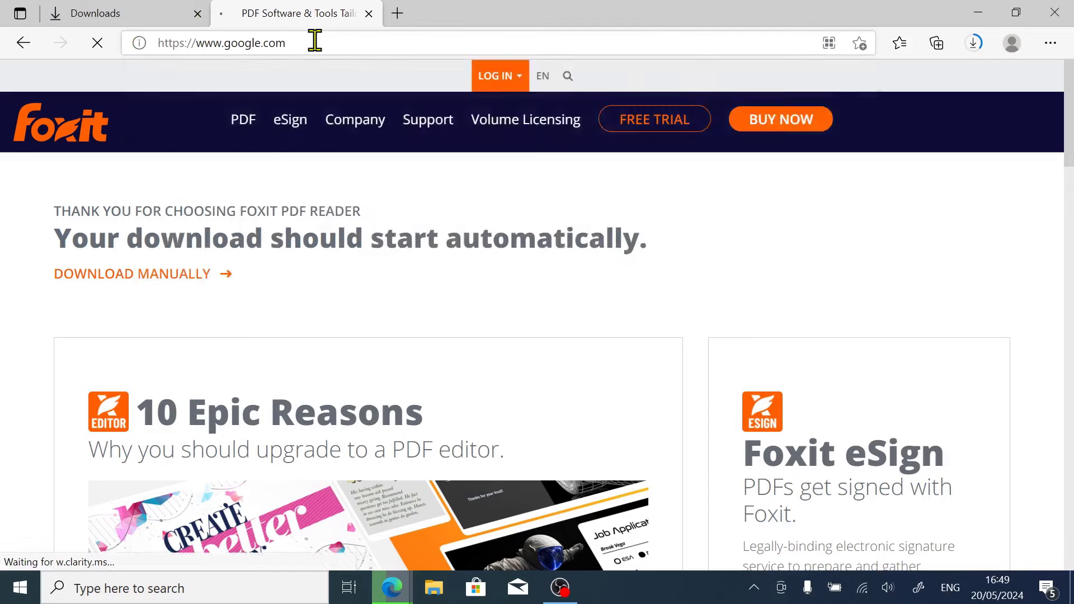
type("vlc")
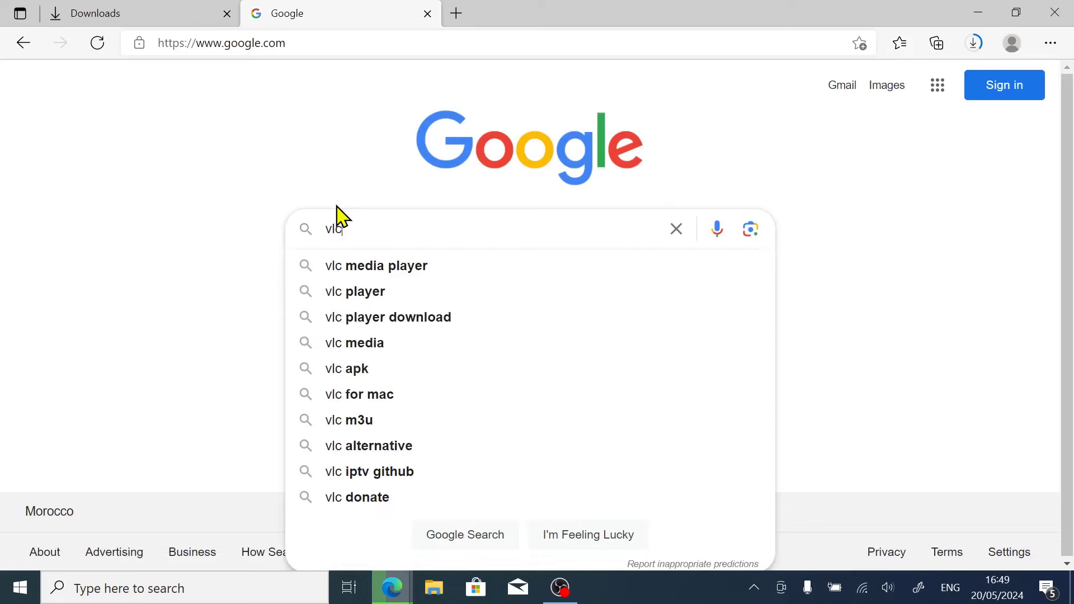
key("Return")
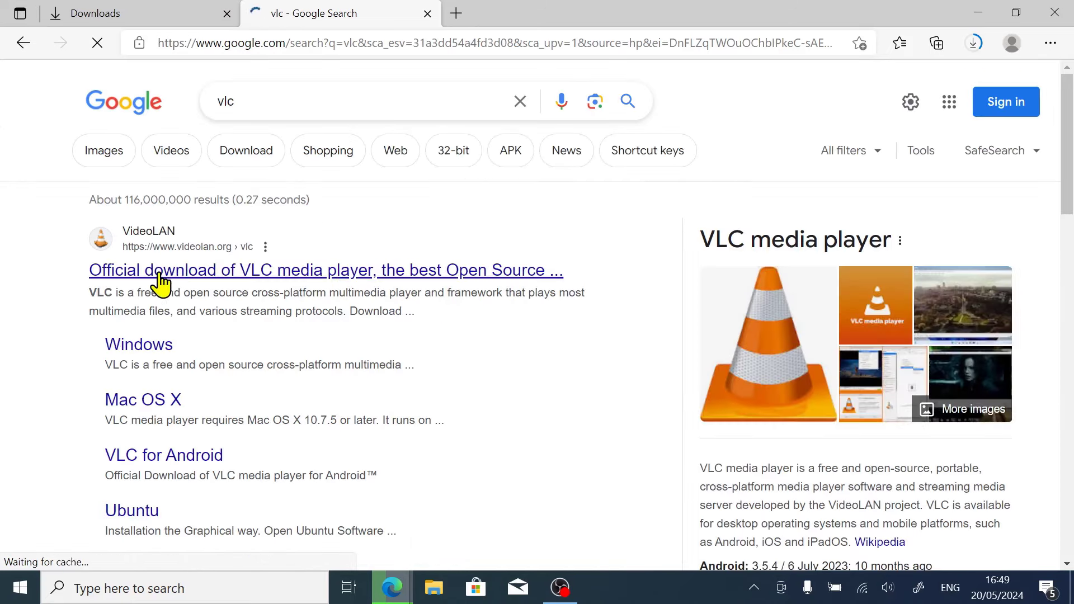
left_click(161, 278)
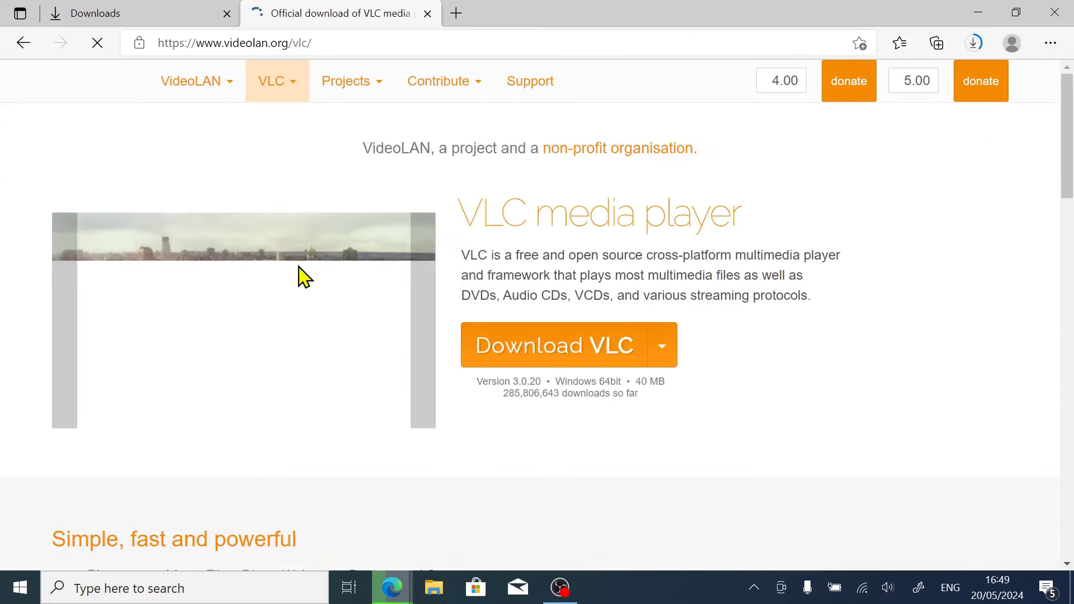
left_click(527, 349)
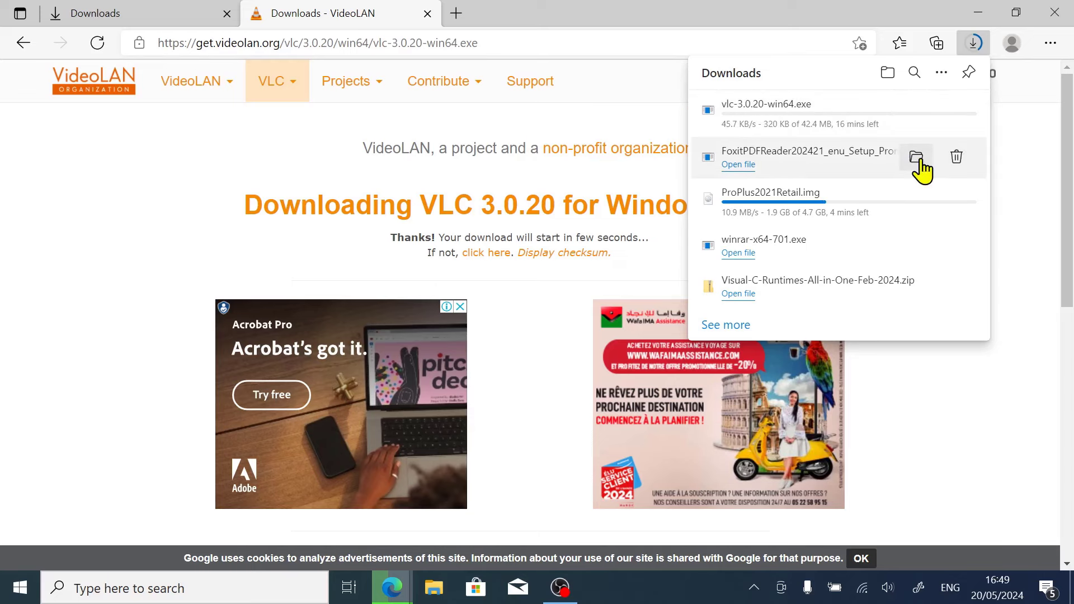
Show the downloaded Foxit PDF Reader installer in its folder and run it with permission to make changes.
left_click(915, 157)
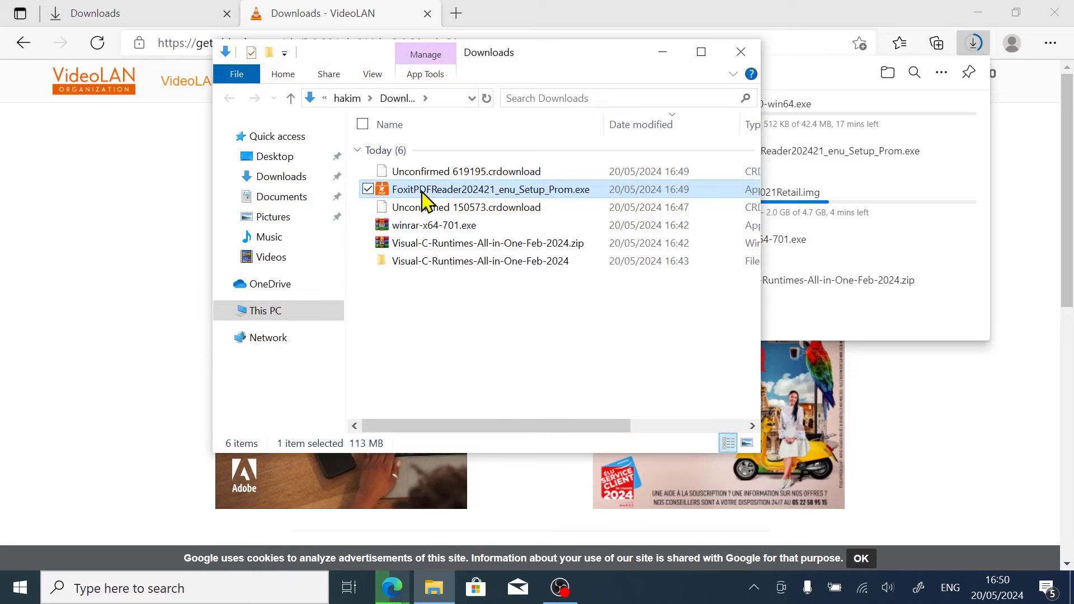
double_click(425, 200)
left_click(572, 325)
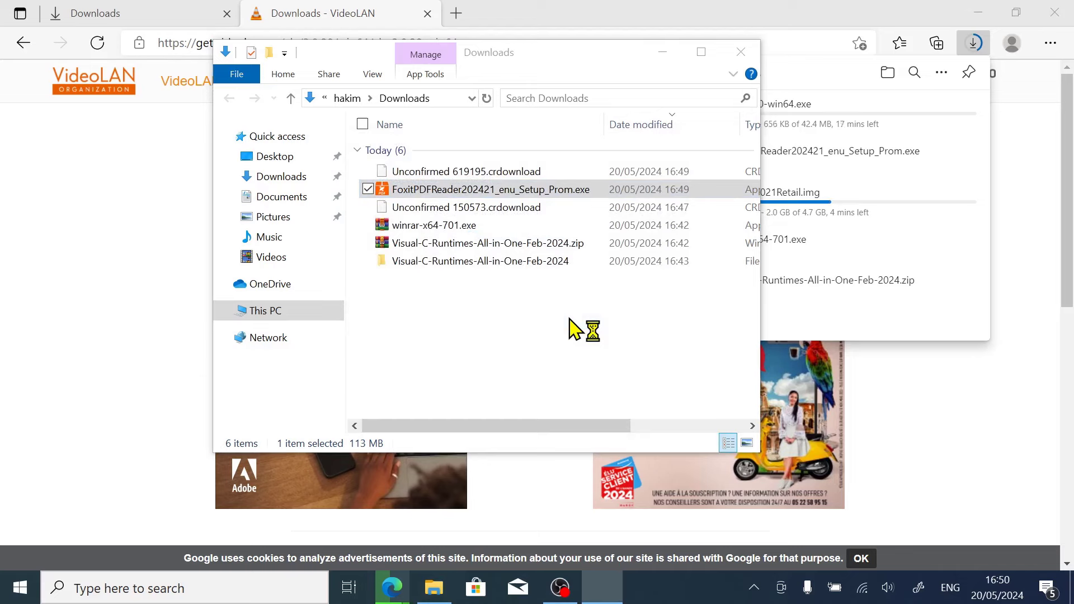
Return to the browser, search Google for codec guide and open the Codec Guide website.
left_click(347, 21)
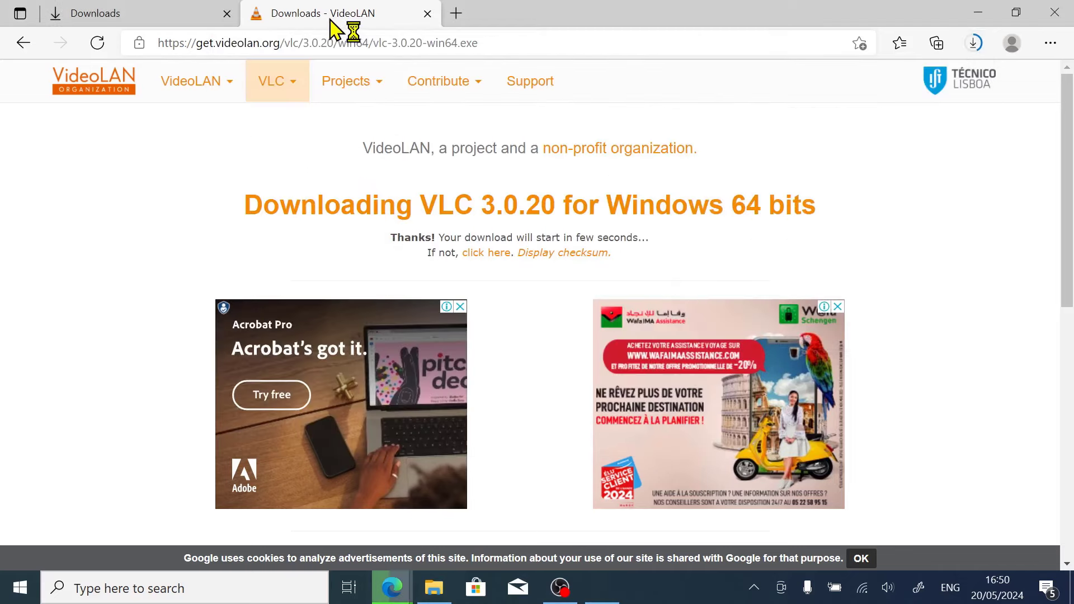
left_click(359, 43)
type("go")
key("Return")
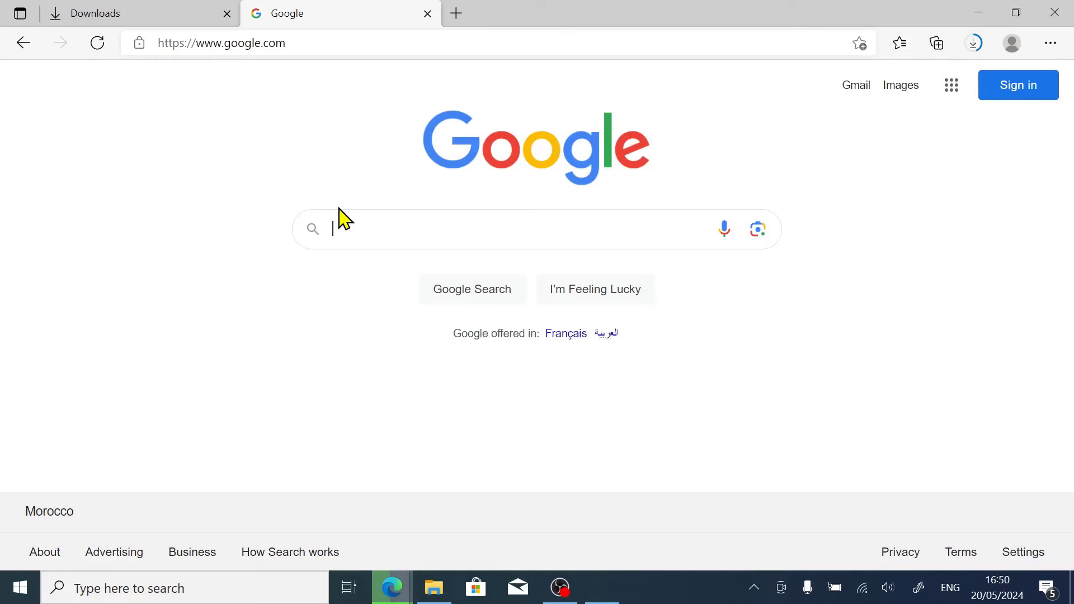
type("code")
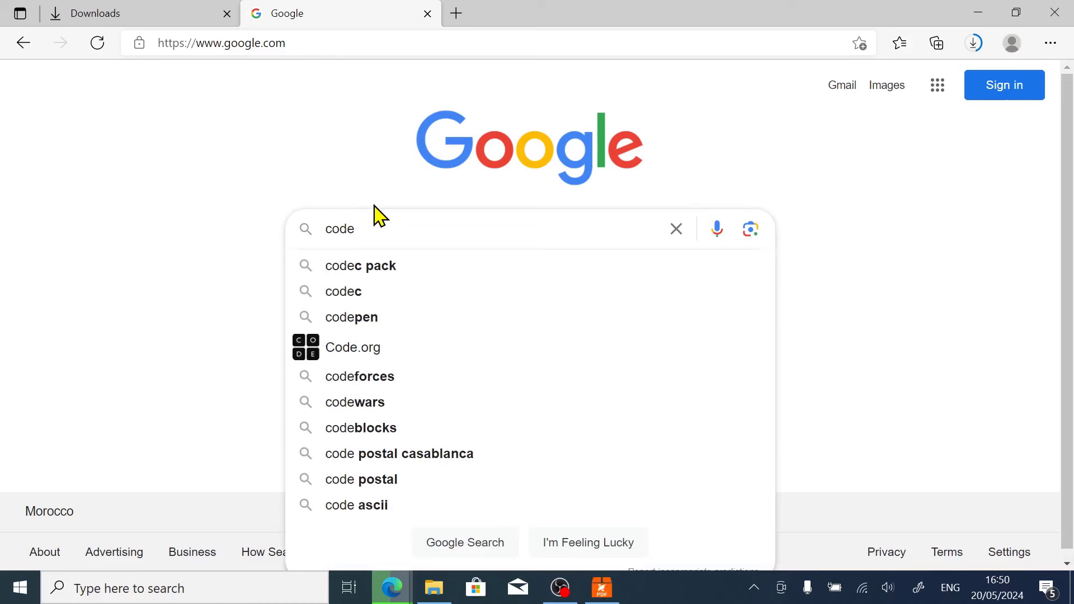
type("c guide")
key("Return")
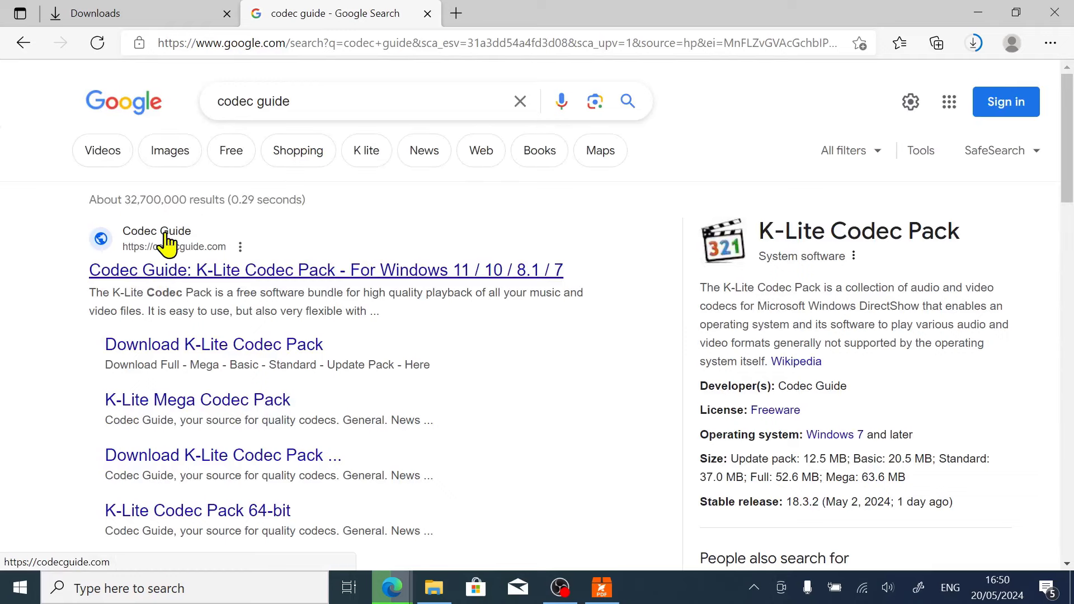
left_click(154, 274)
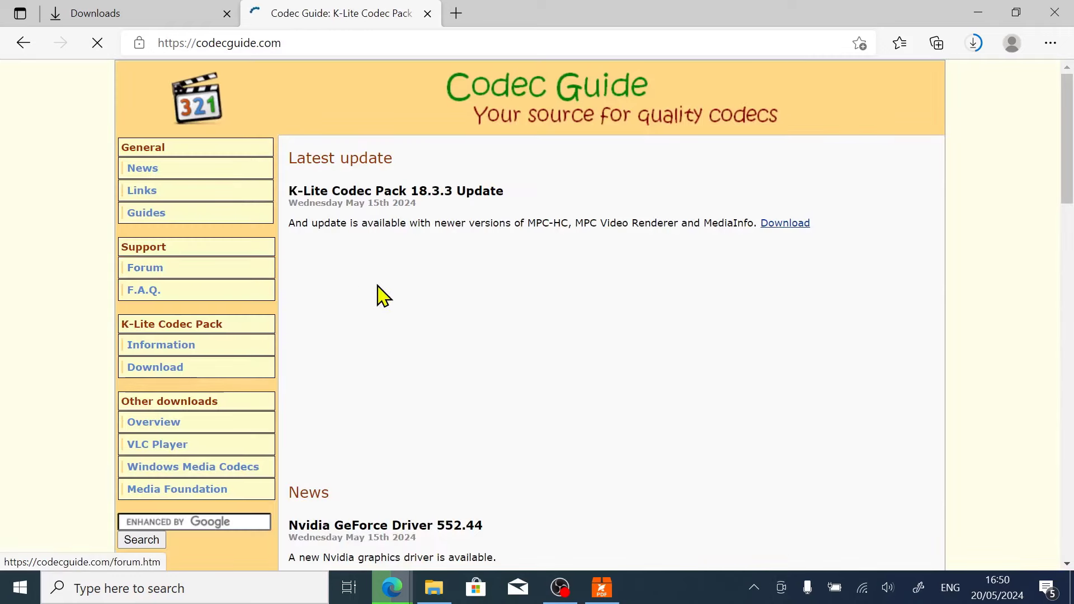
Open the K-Lite Codec Pack downloads, choose the Mega variant and download it from Server 1.
left_click(155, 372)
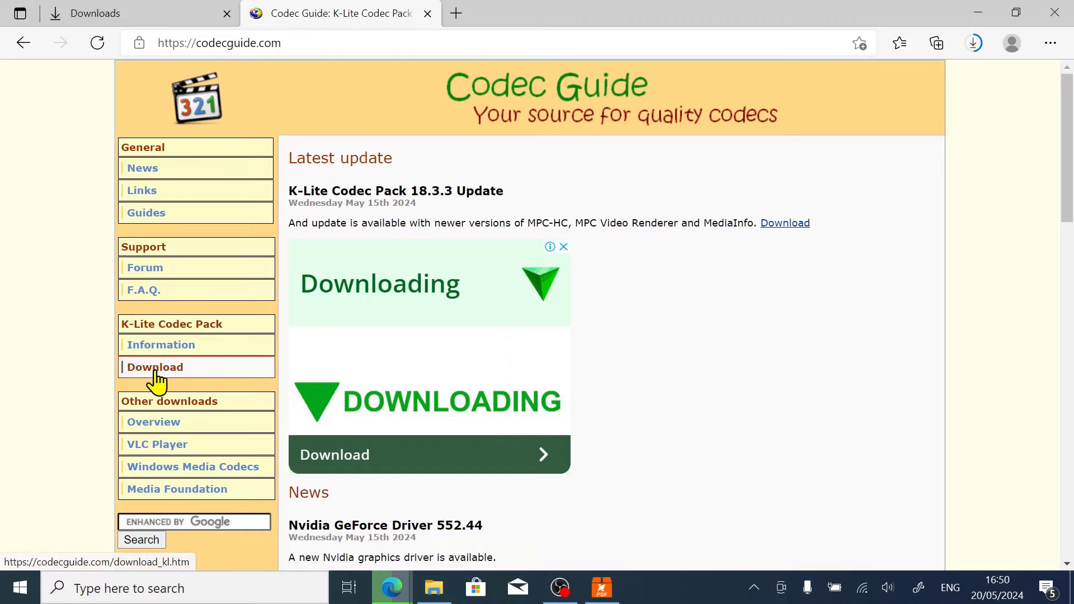
scroll(389, 391, "down", 2)
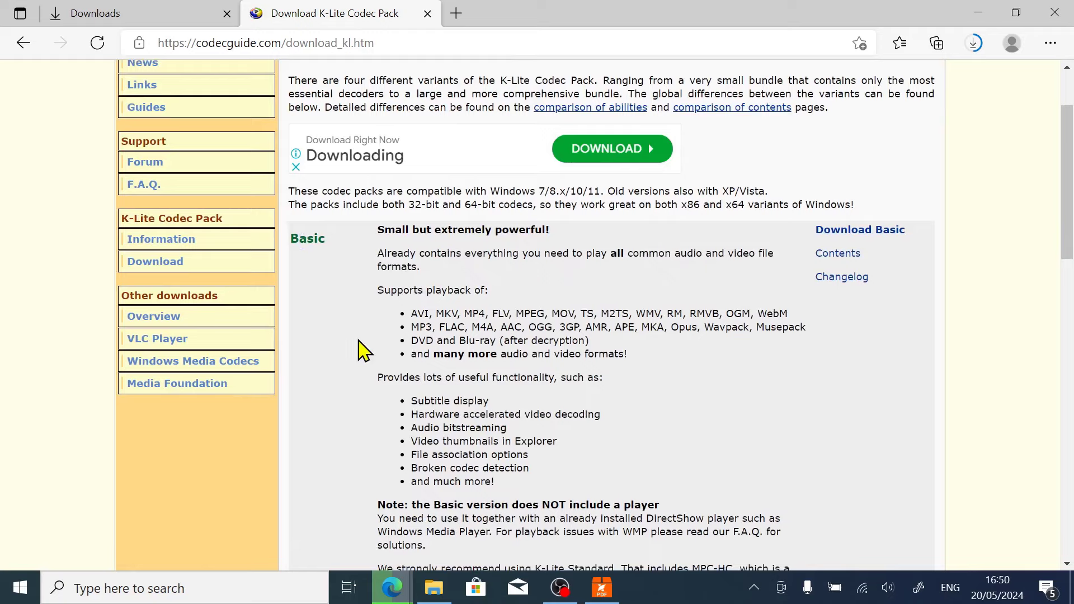
scroll(361, 350, "down", 10)
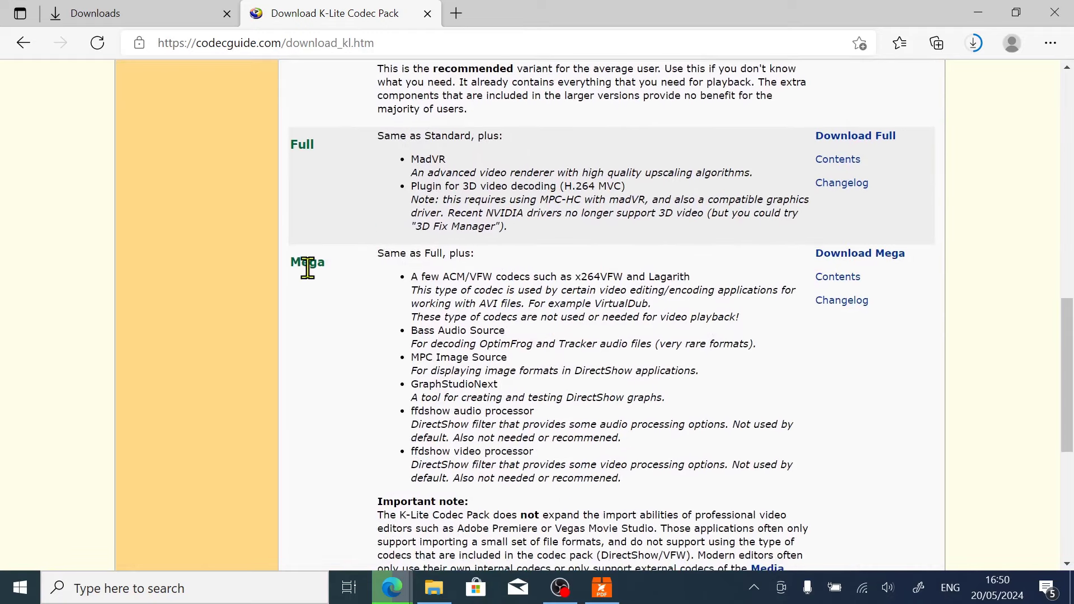
left_click(872, 254)
scroll(643, 356, "down", 3)
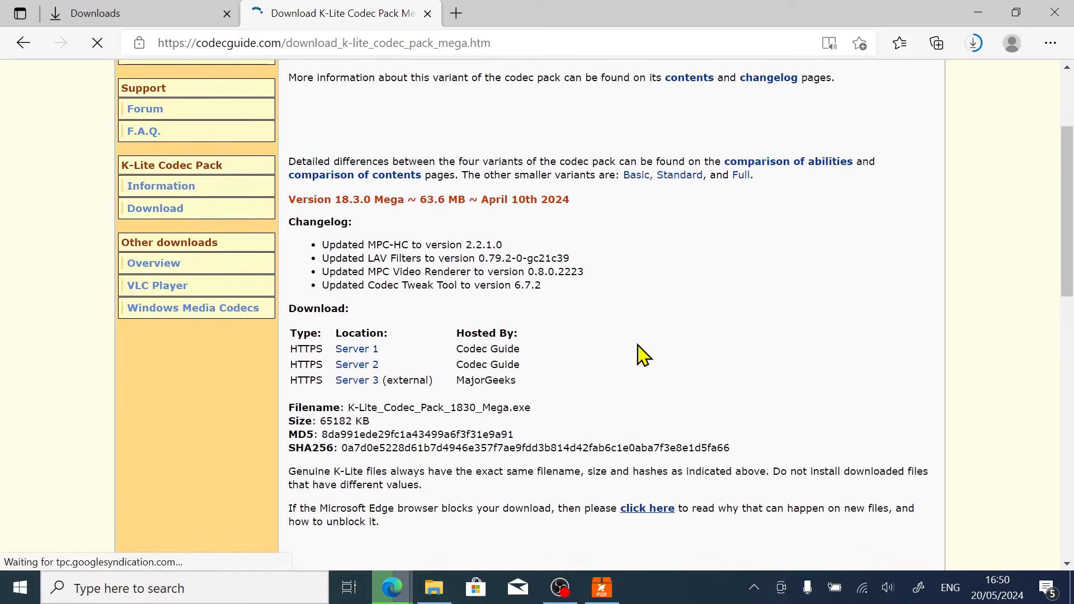
left_click(366, 349)
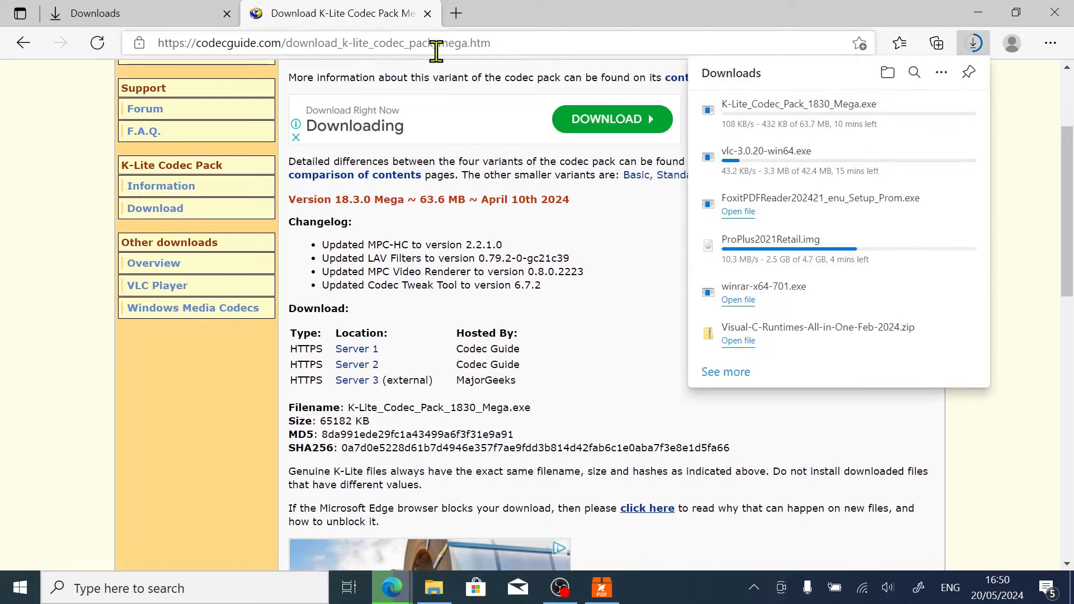
Close the K-Lite download page and review the progress of all files in the Downloads list.
left_click(429, 15)
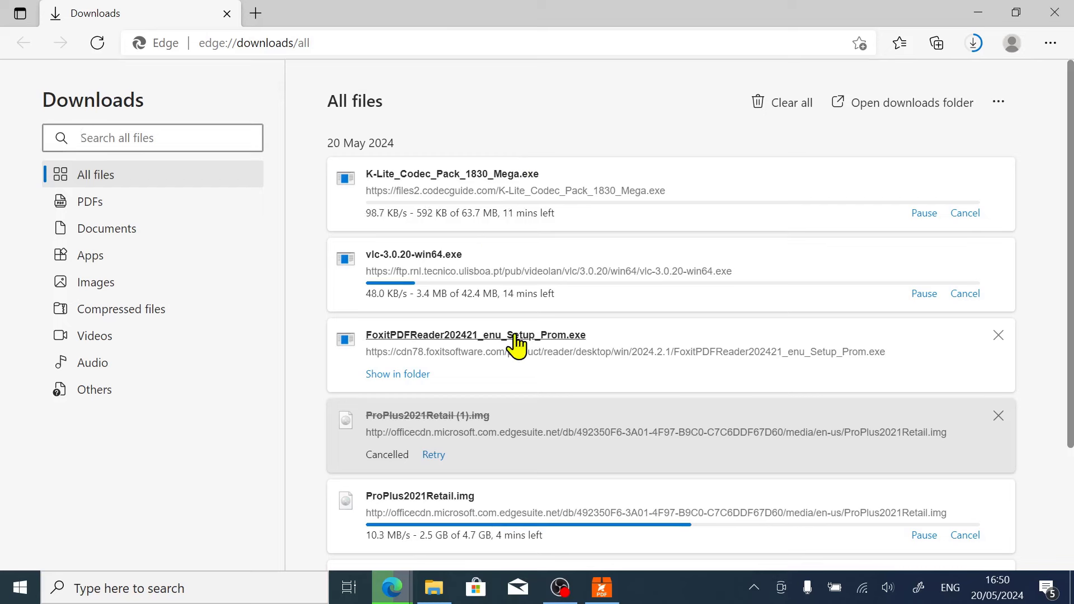
scroll(517, 280, "down", 3)
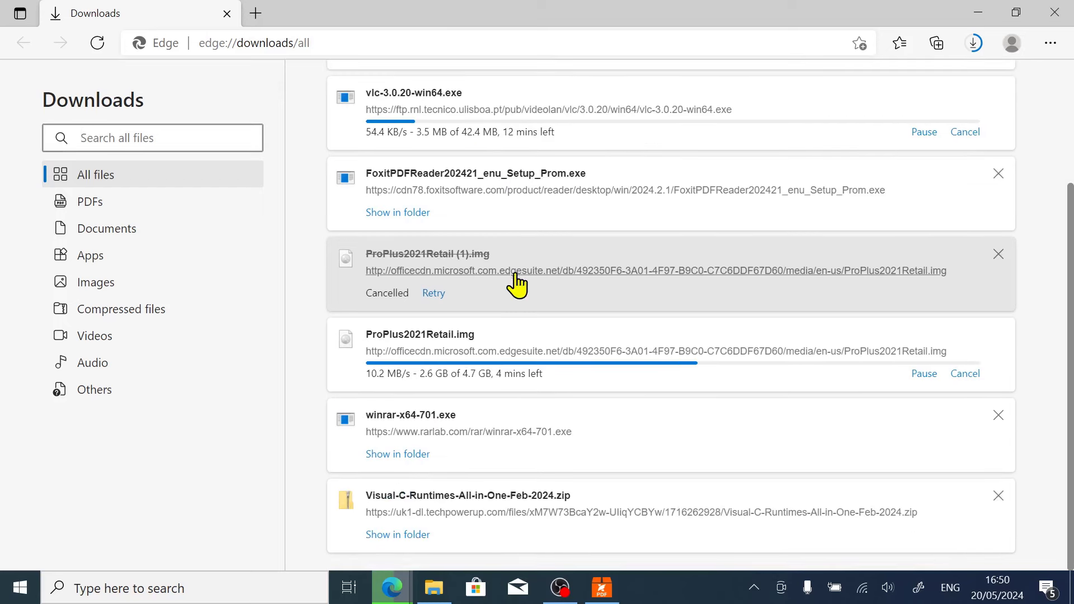
scroll(517, 282, "up", 3)
scroll(517, 282, "down", 3)
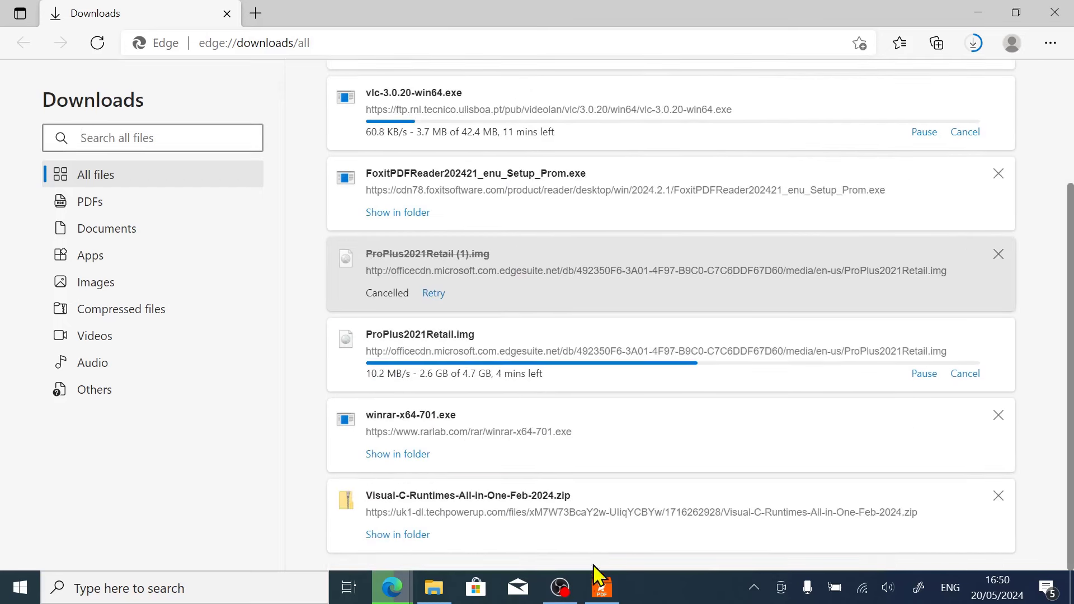
Bring up the Foxit setup wizard, minimize the browser and Downloads folder windows, and close the blank pop-up window.
left_click(600, 584)
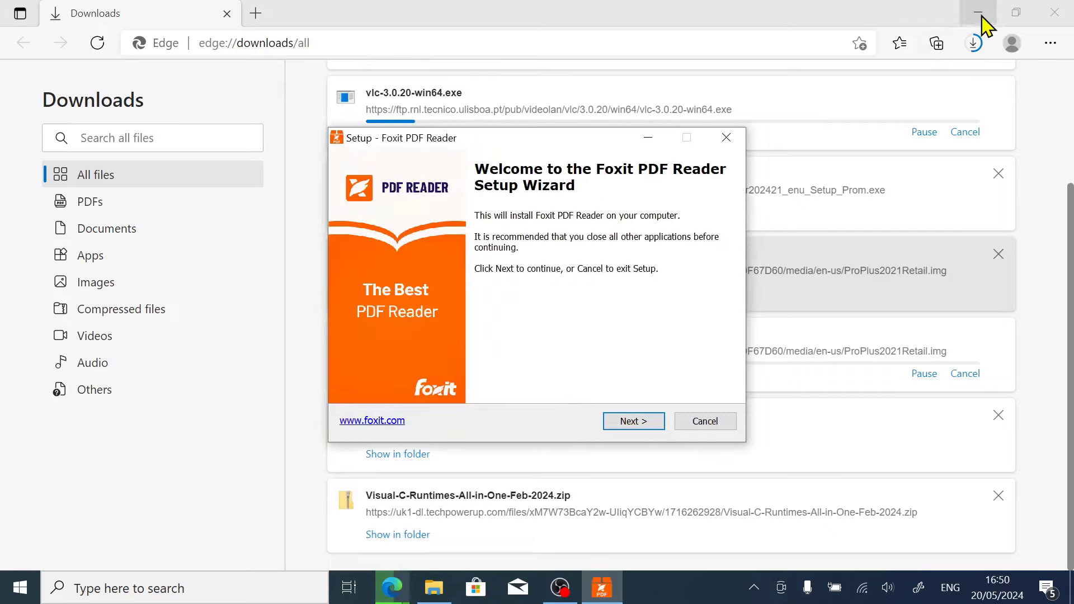
left_click(980, 14)
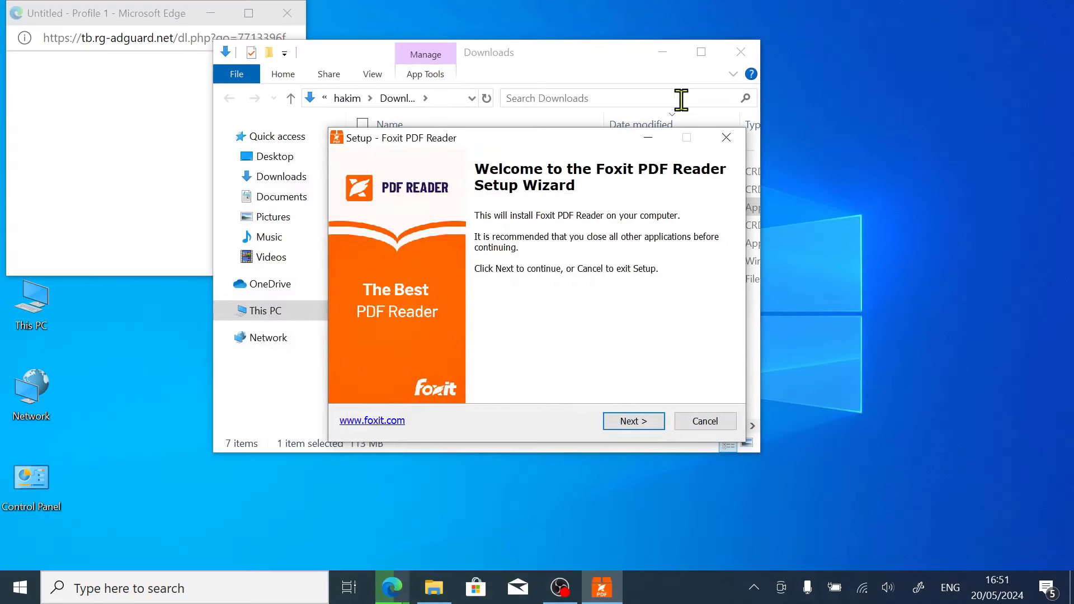
left_click(662, 52)
left_click(299, 22)
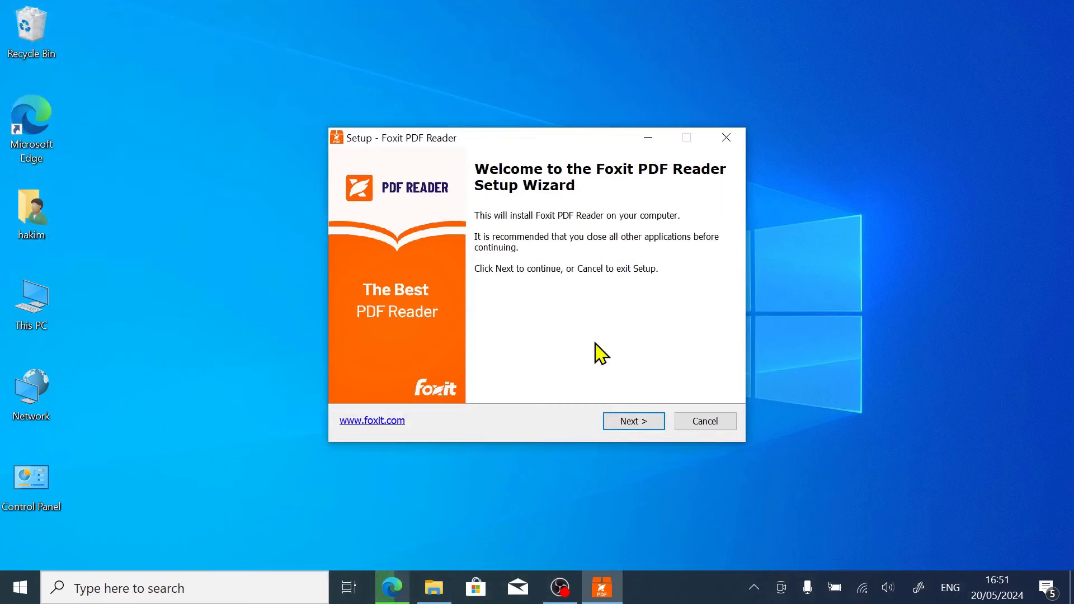
Advance the Foxit PDF Reader setup to the additional tasks, keeping the default destination folder and components.
left_click(650, 429)
left_click(642, 424)
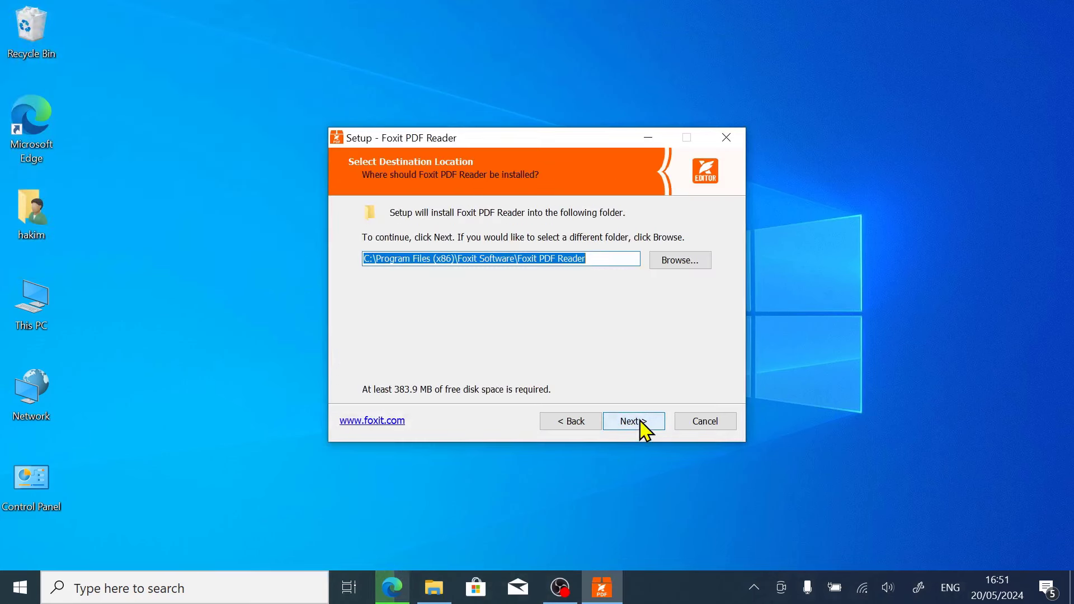
left_click(642, 424)
left_click(643, 428)
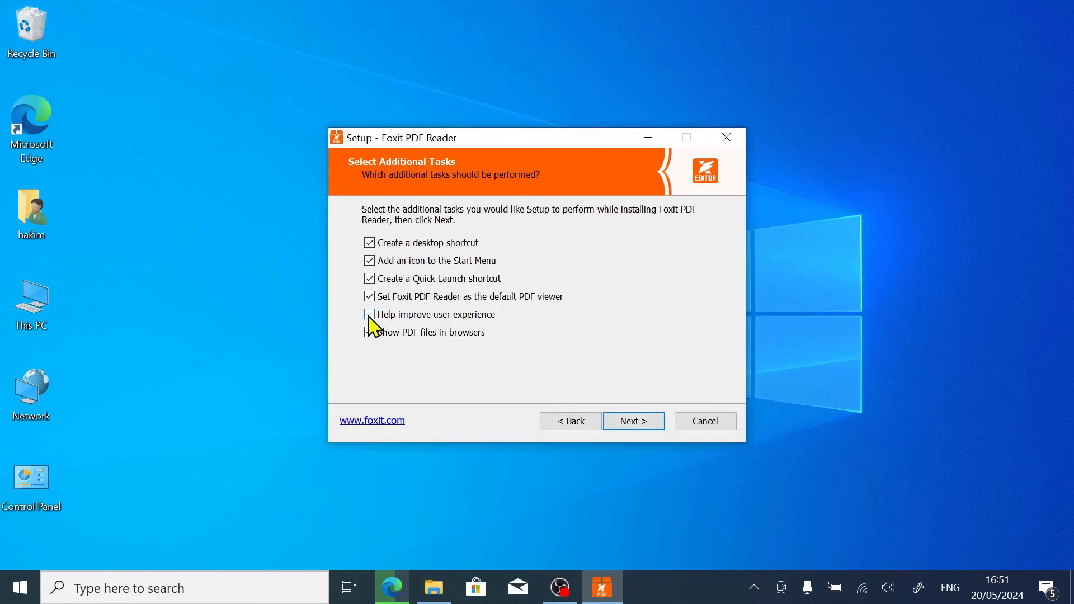
Leave Help improve user experience off, keep Safe Reading Mode enabled, decline the 14 day Foxit PDF Editor trial and start the installation.
left_click(624, 422)
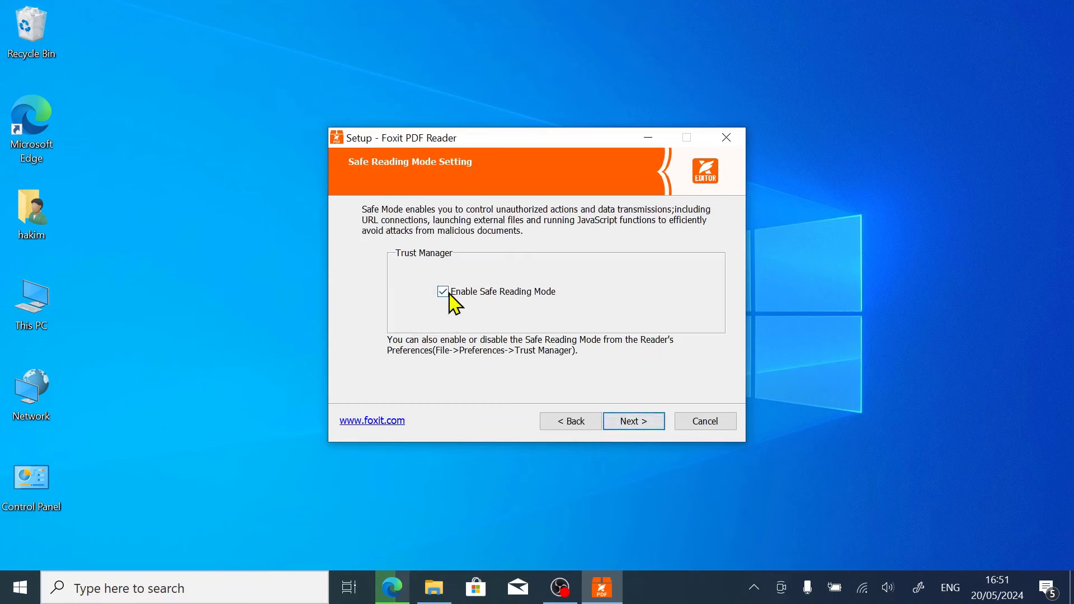
left_click(620, 425)
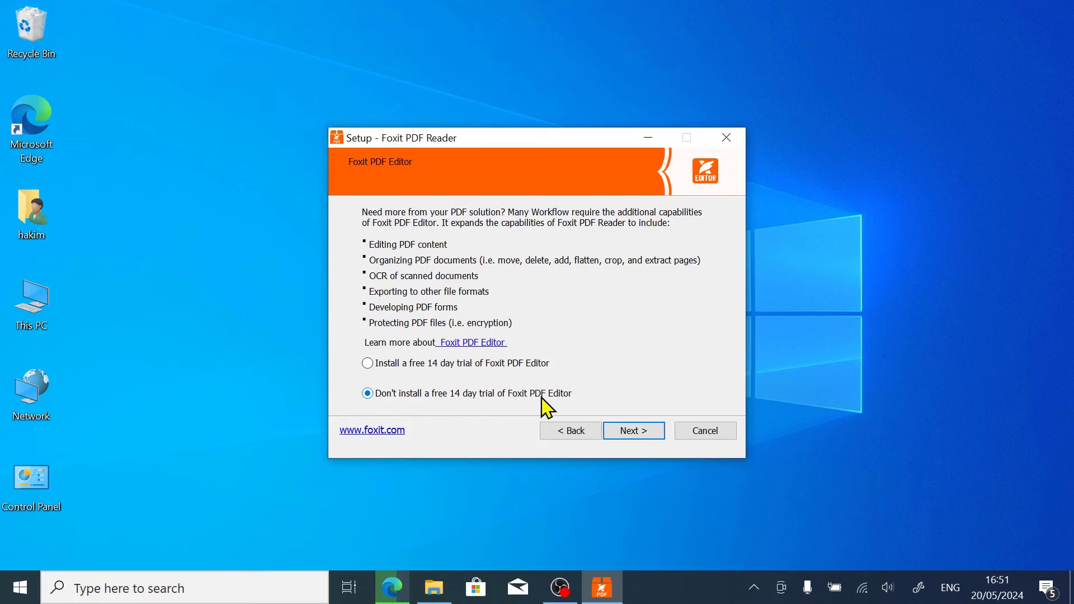
left_click(631, 430)
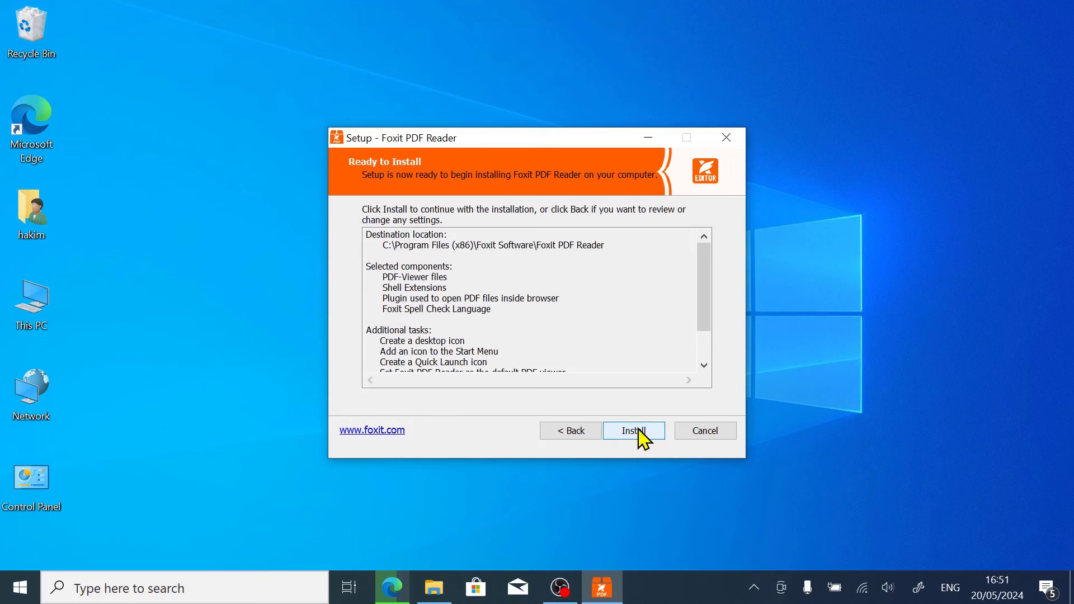
left_click(639, 430)
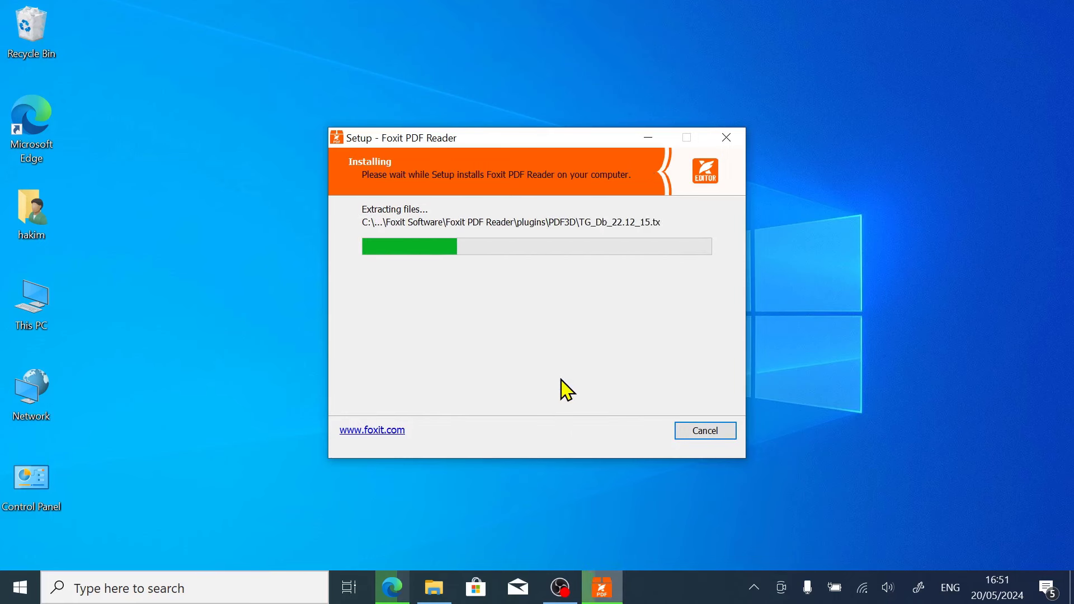
Switch to Edge and check the progress of the K-Lite, VLC and Office 2021 downloads.
left_click(391, 588)
scroll(678, 335, "up", 3)
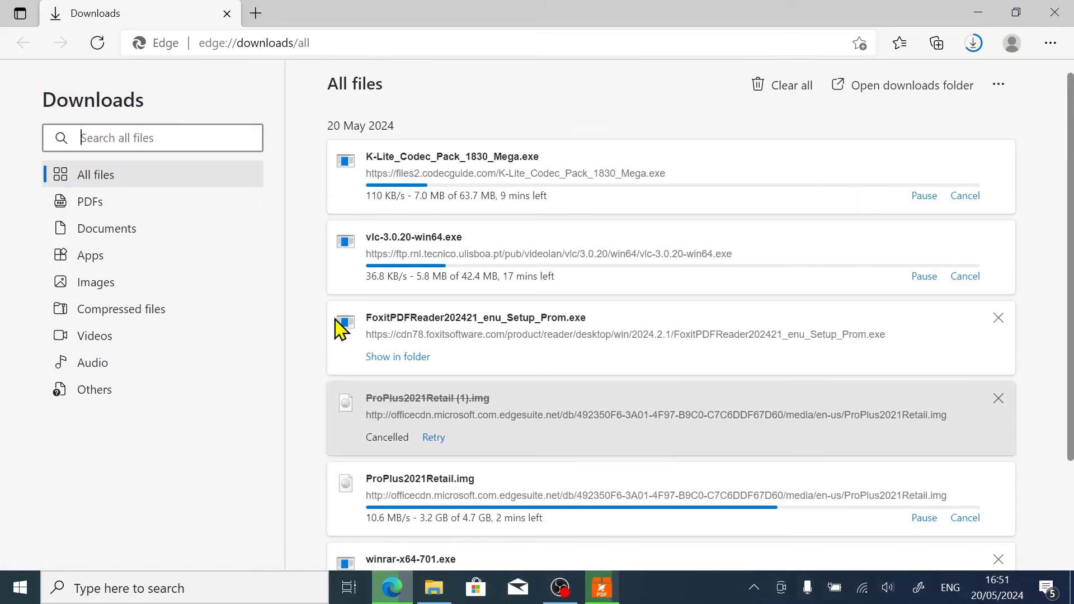
scroll(337, 323, "down", 2)
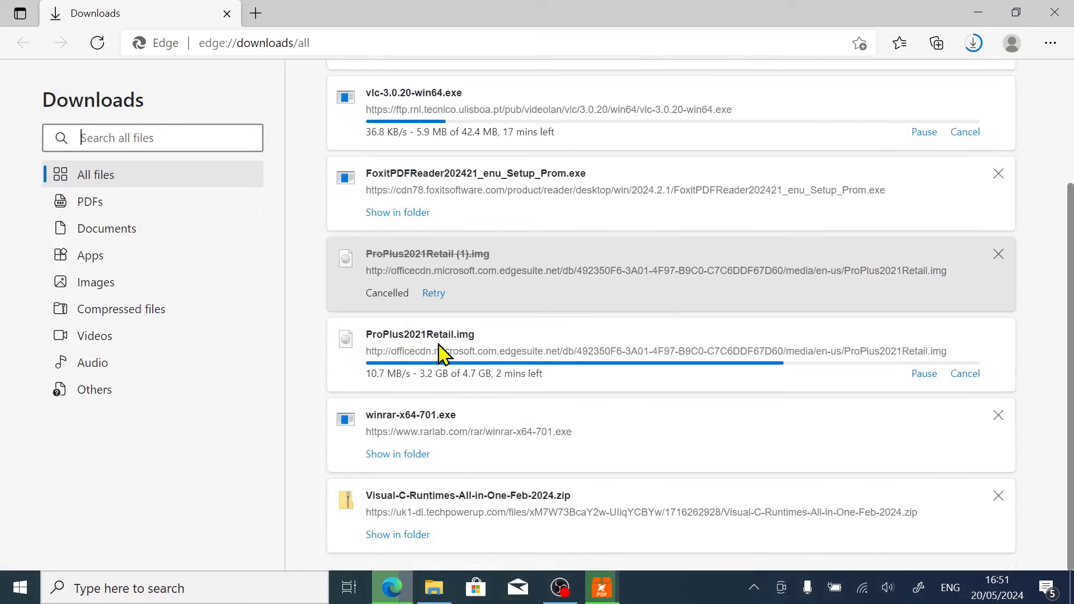
scroll(579, 302, "up", 3)
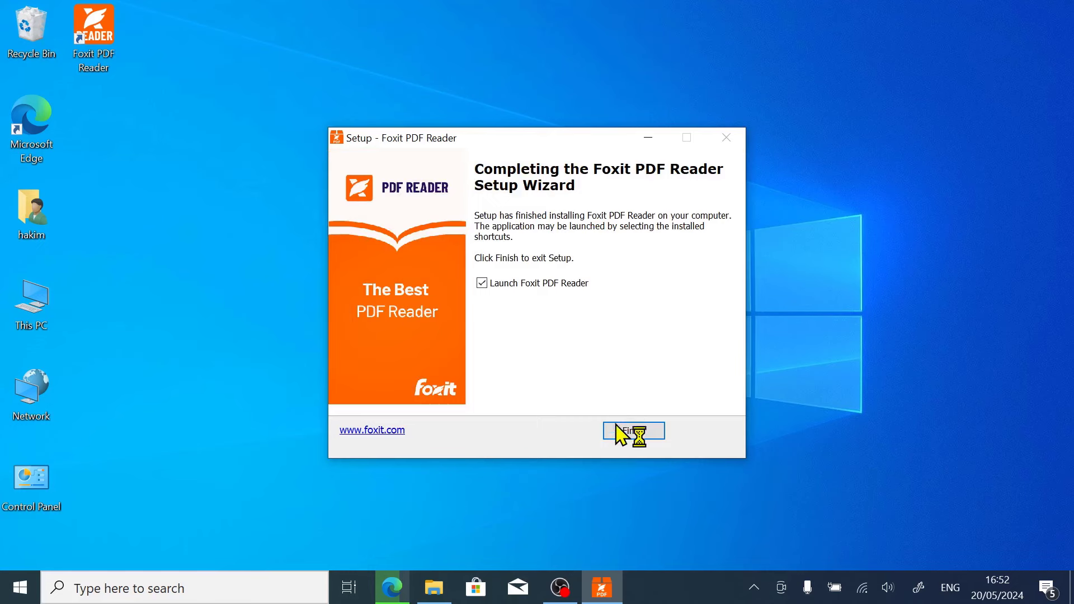
Finish the Foxit setup with the reader launching, skip registration and accept Foxit PDF Reader as the default PDF viewer.
left_click(641, 436)
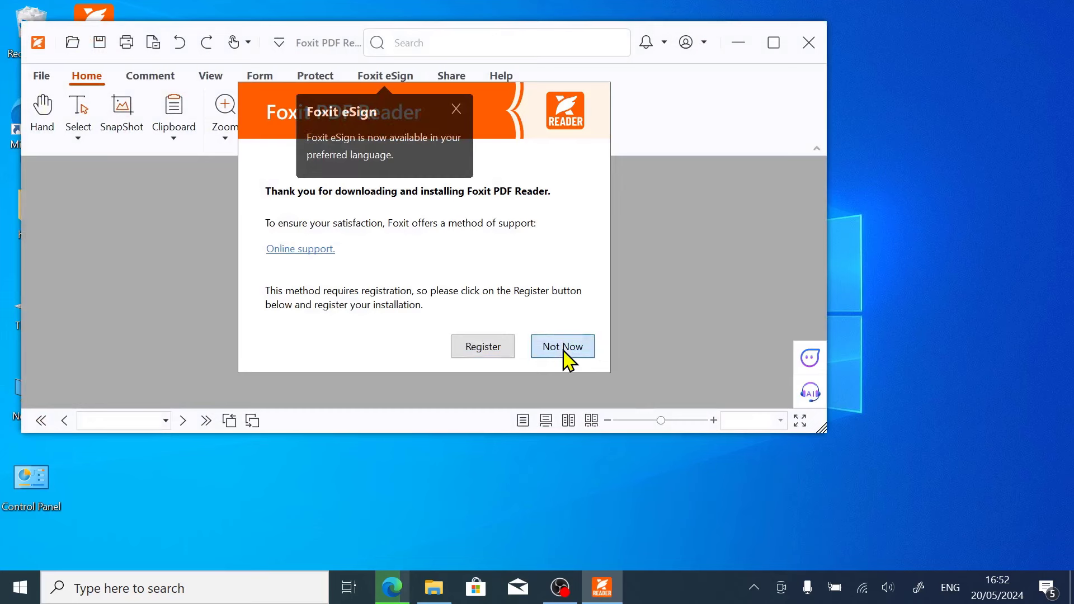
left_click(569, 351)
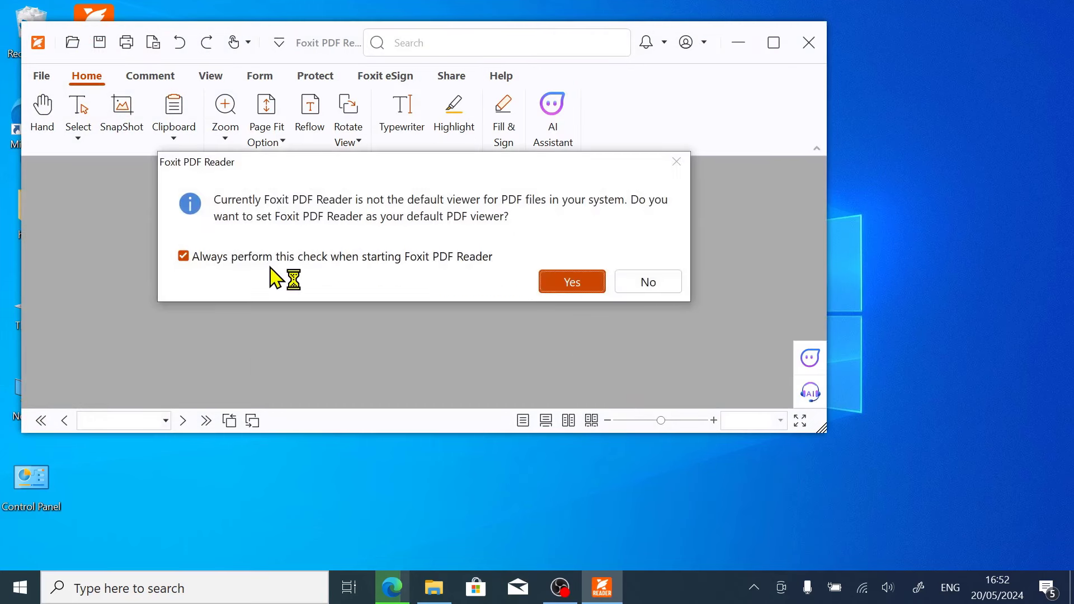
left_click(569, 286)
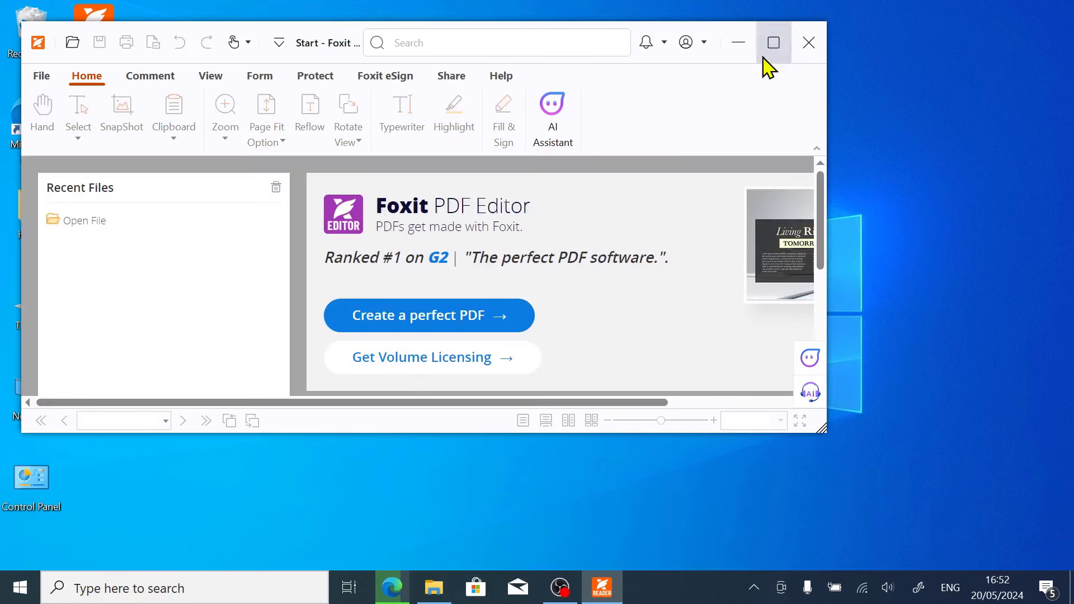
Turn off Show Start page, Show Advertisement and Show floating promotion page in Foxit's General preferences and save the settings.
left_click(779, 43)
left_click(13, 58)
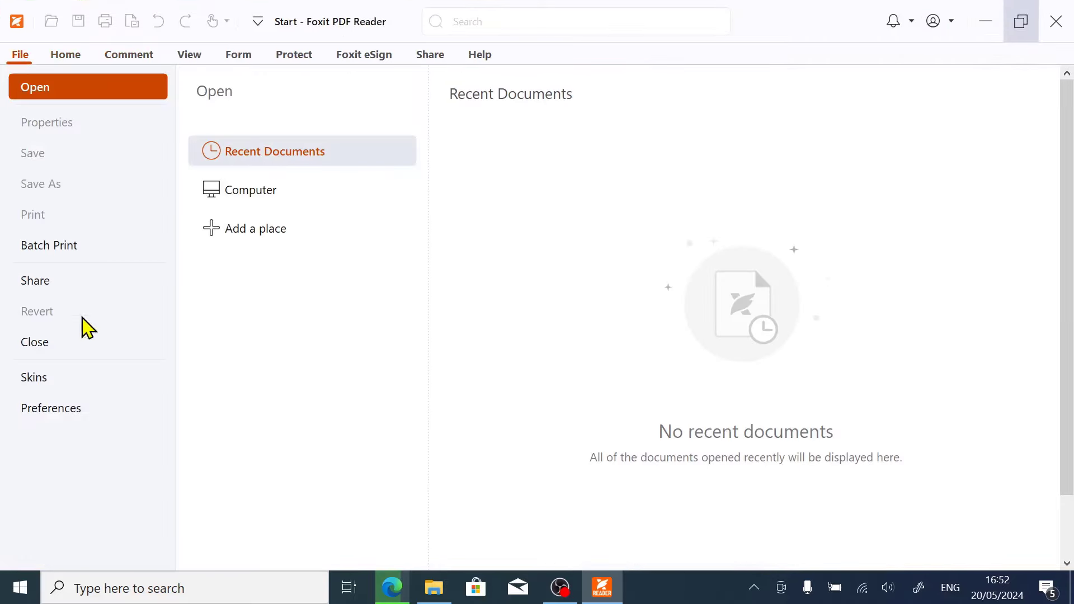
left_click(70, 415)
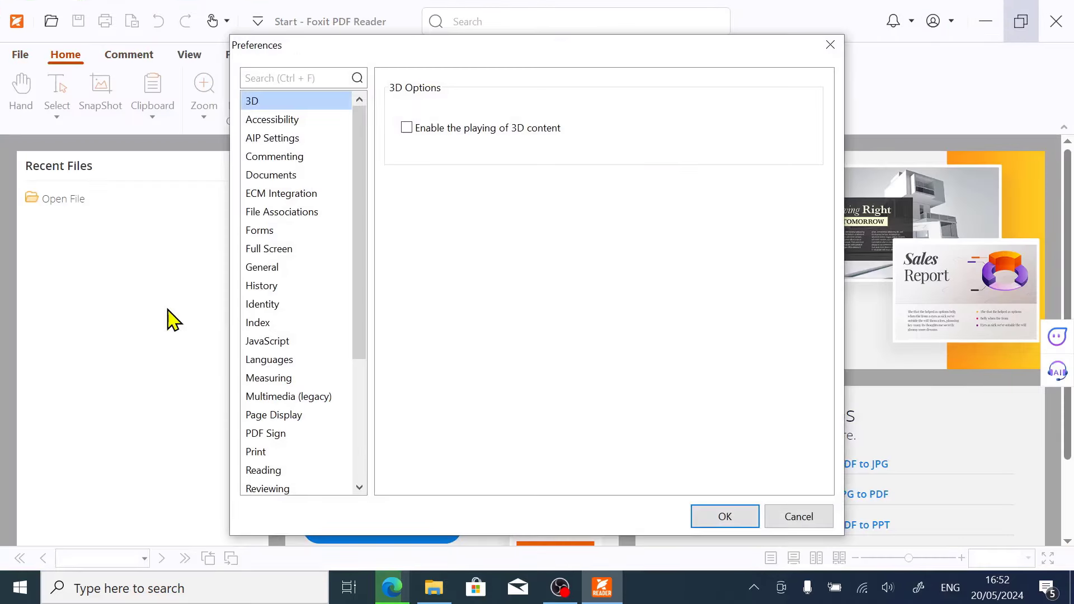
left_click(278, 268)
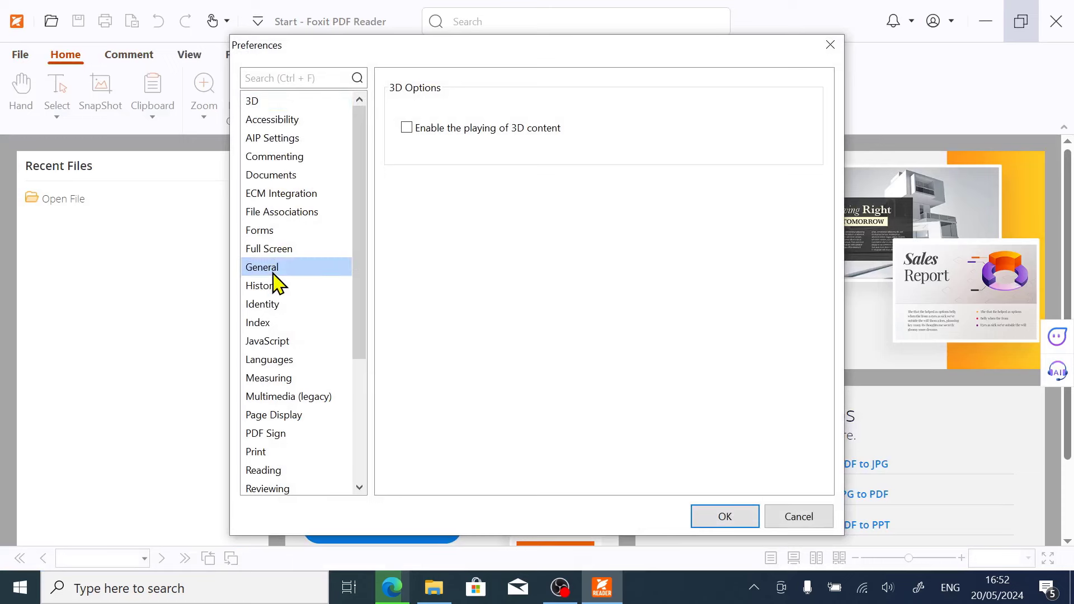
scroll(609, 372, "down", 10)
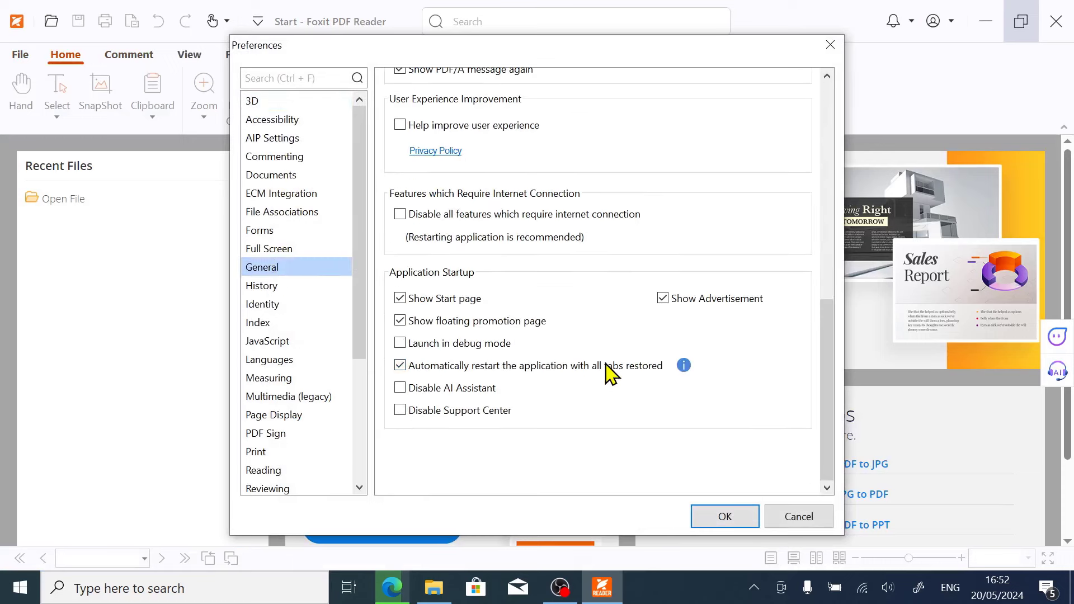
left_click(400, 299)
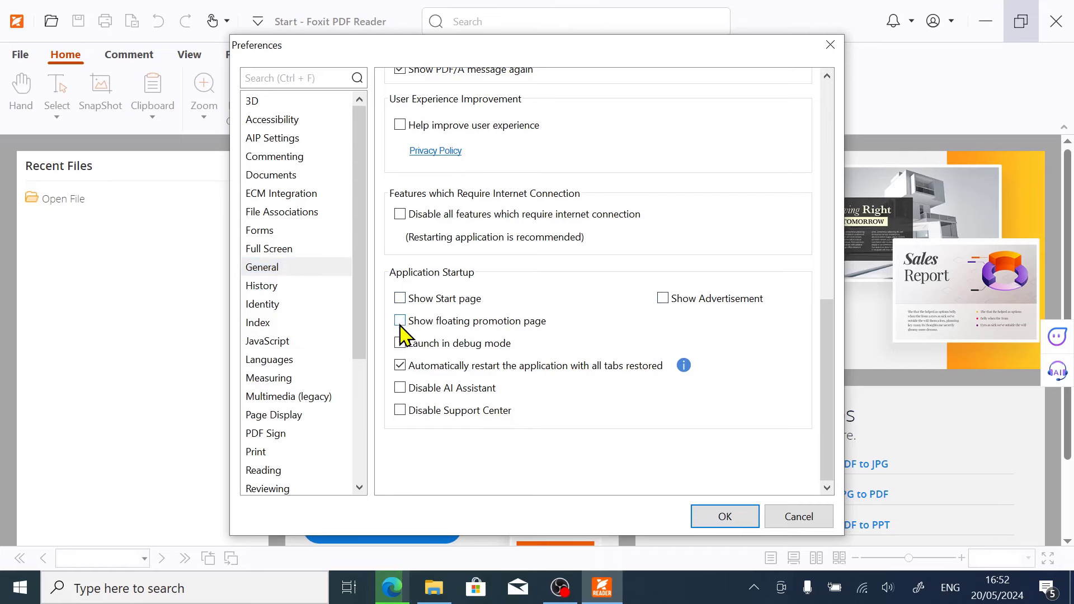
left_click(724, 516)
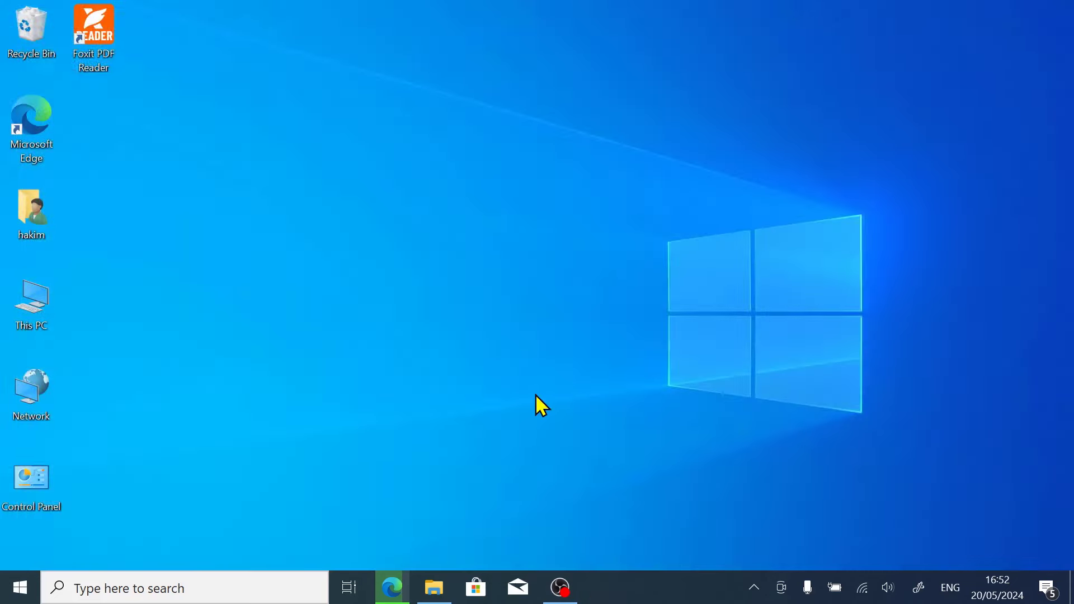
Switch to Edge, search Google for chrome in a new tab and open the Chrome download page.
left_click(406, 588)
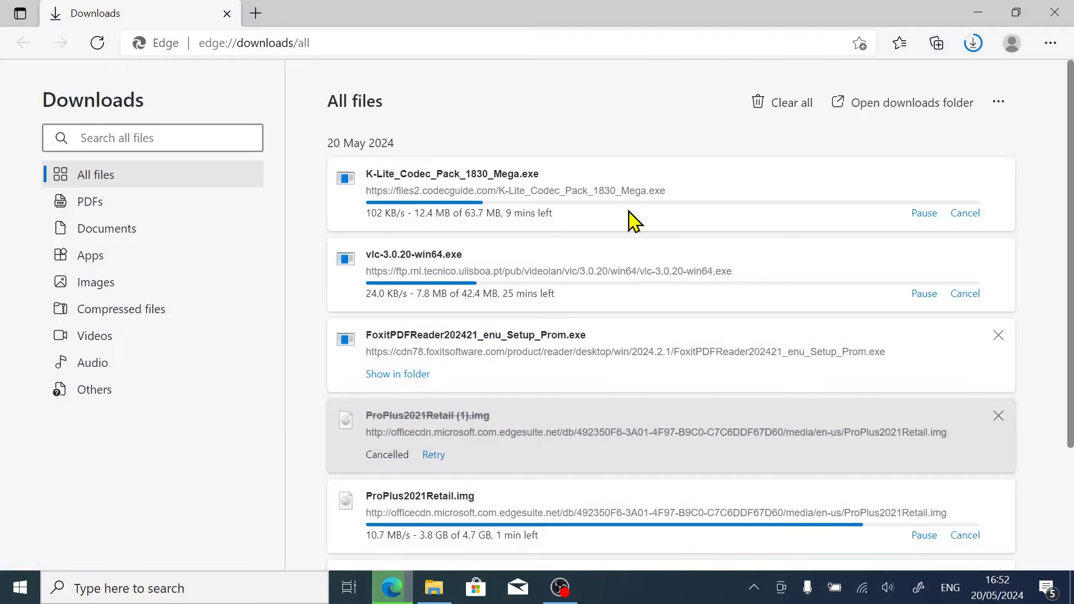
left_click(255, 13)
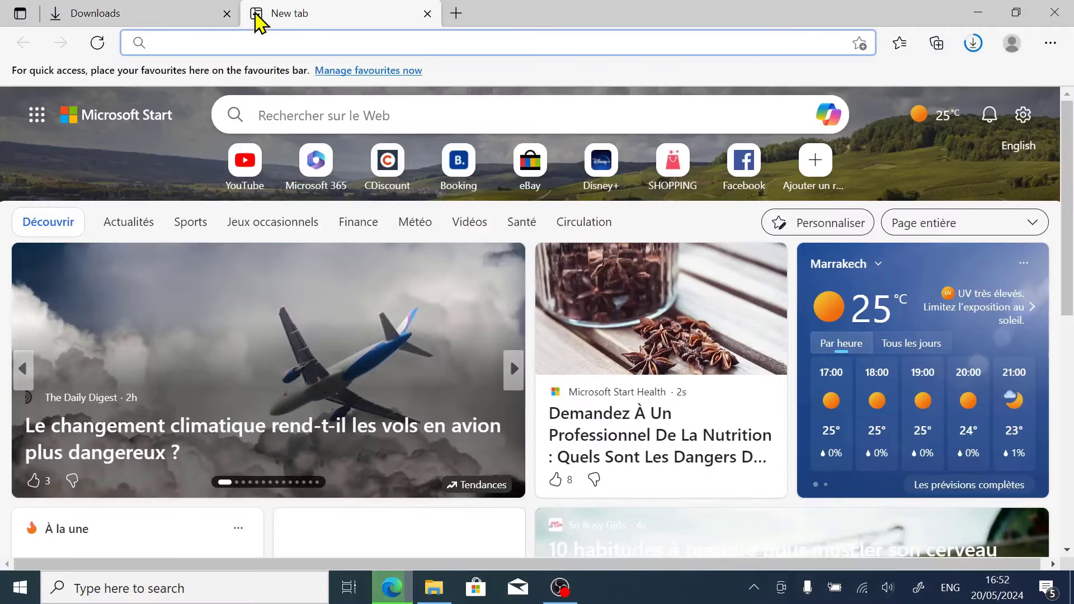
type("goo")
key("Return")
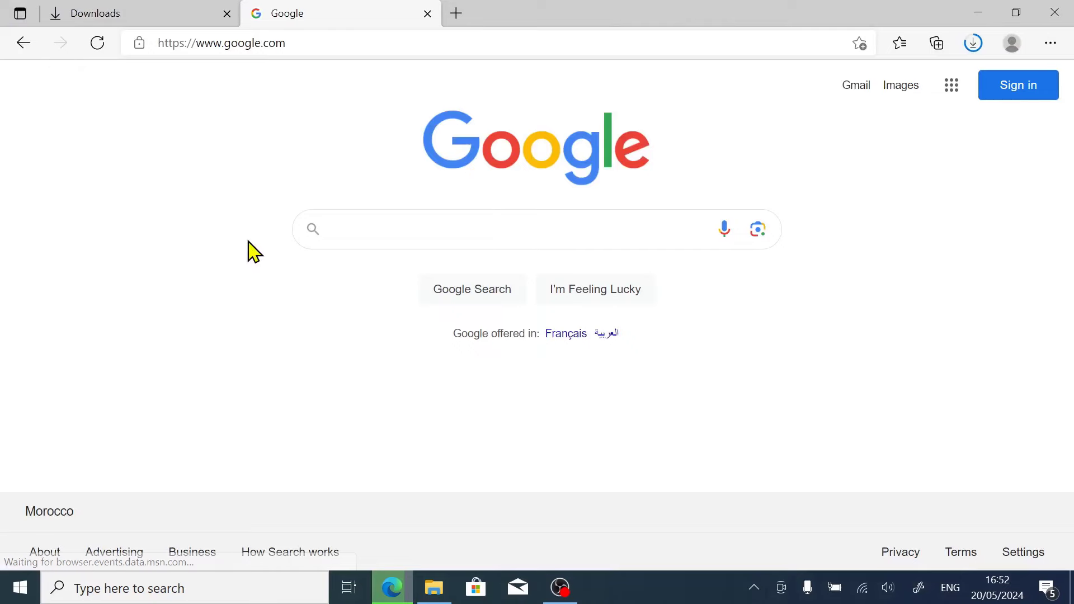
type("chrome")
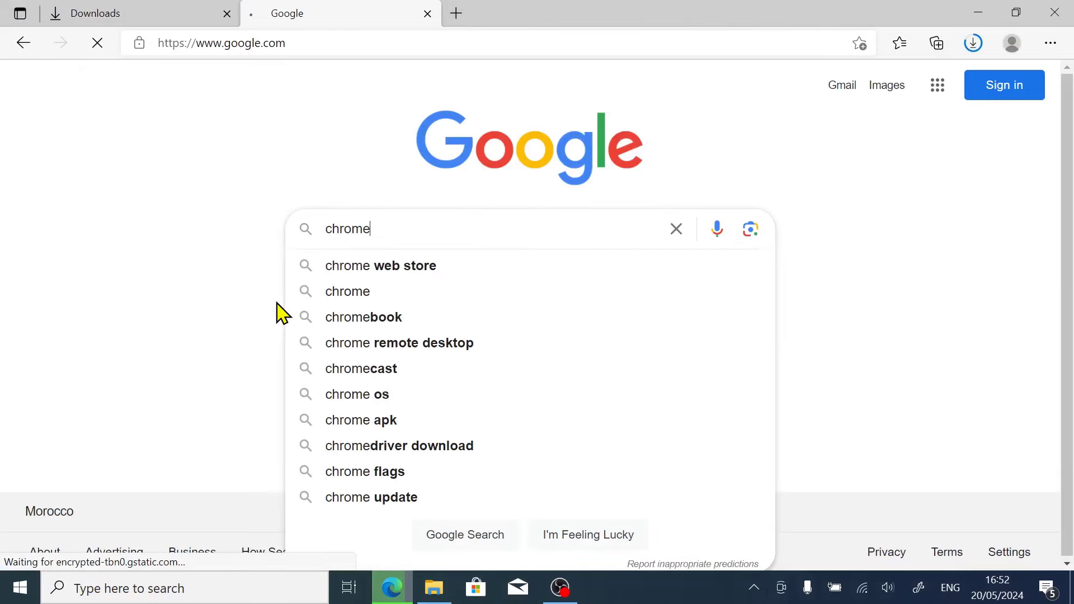
key("Return")
left_click(162, 272)
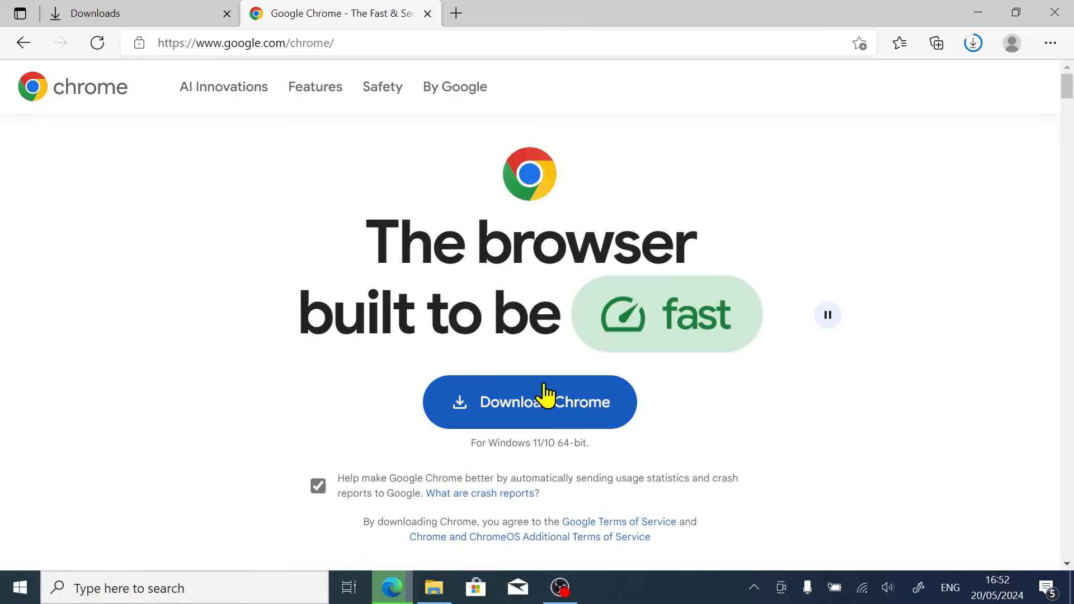
Opt out of sending usage statistics and crash reports to Google and download Chrome.
left_click(547, 398)
left_click(318, 485)
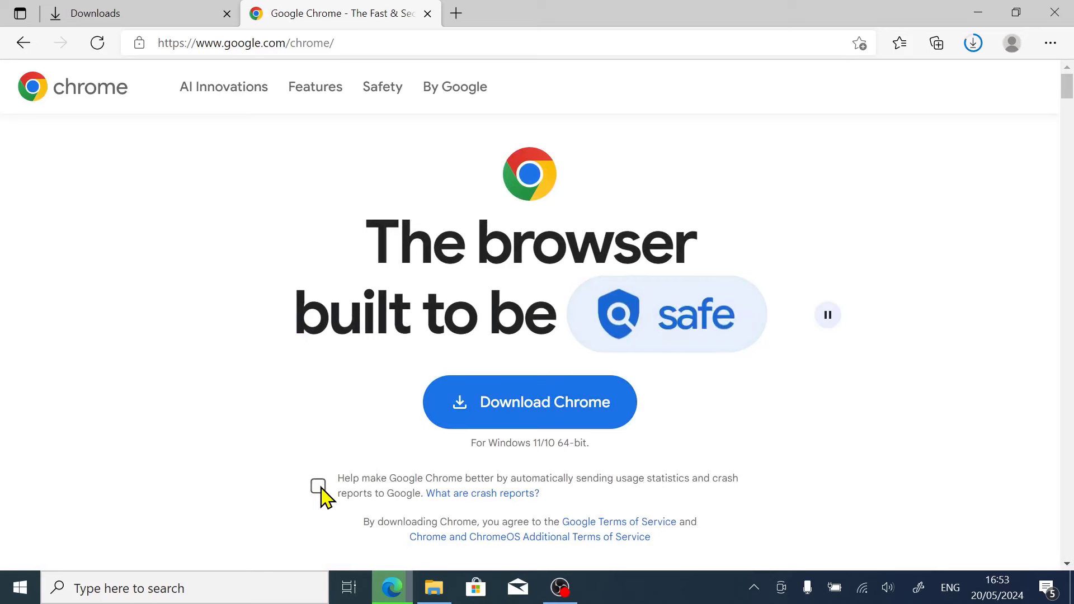
left_click(515, 413)
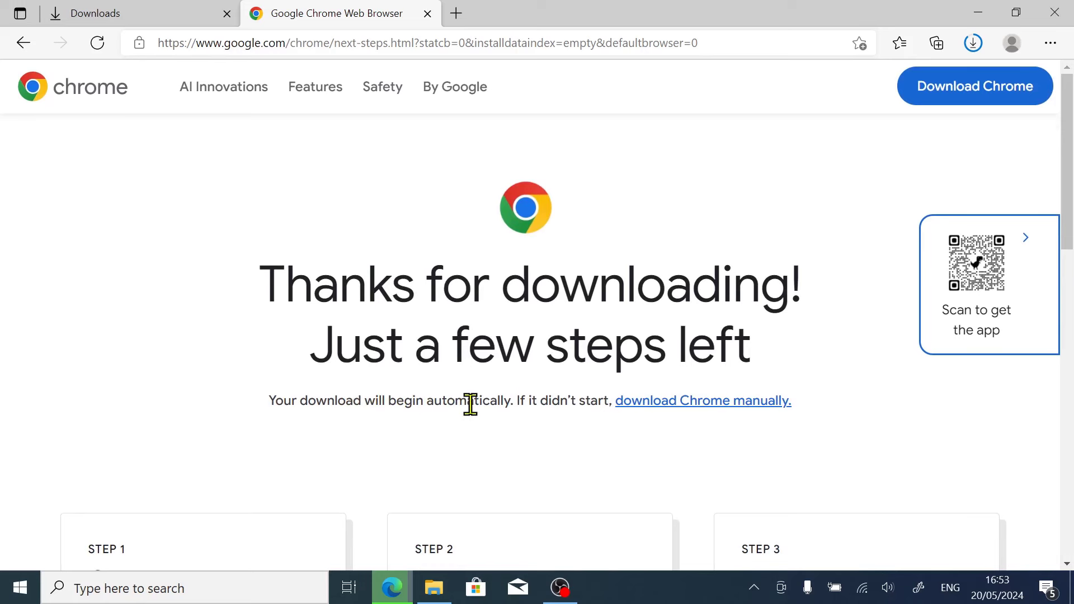
Request the Chrome download manually and run the downloaded ChromeSetup.exe.
left_click(693, 411)
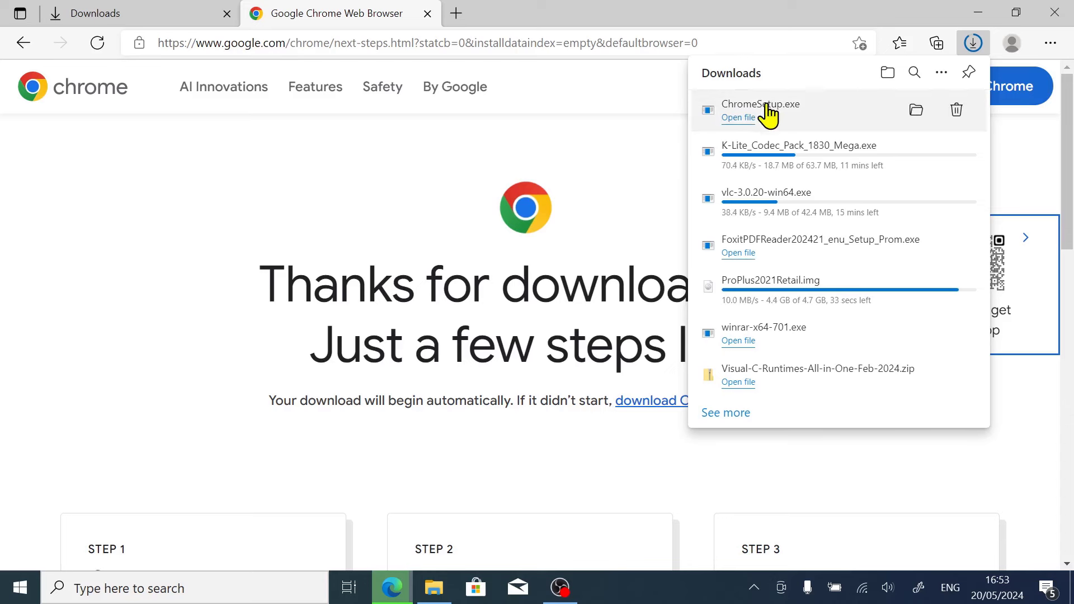
left_click(754, 109)
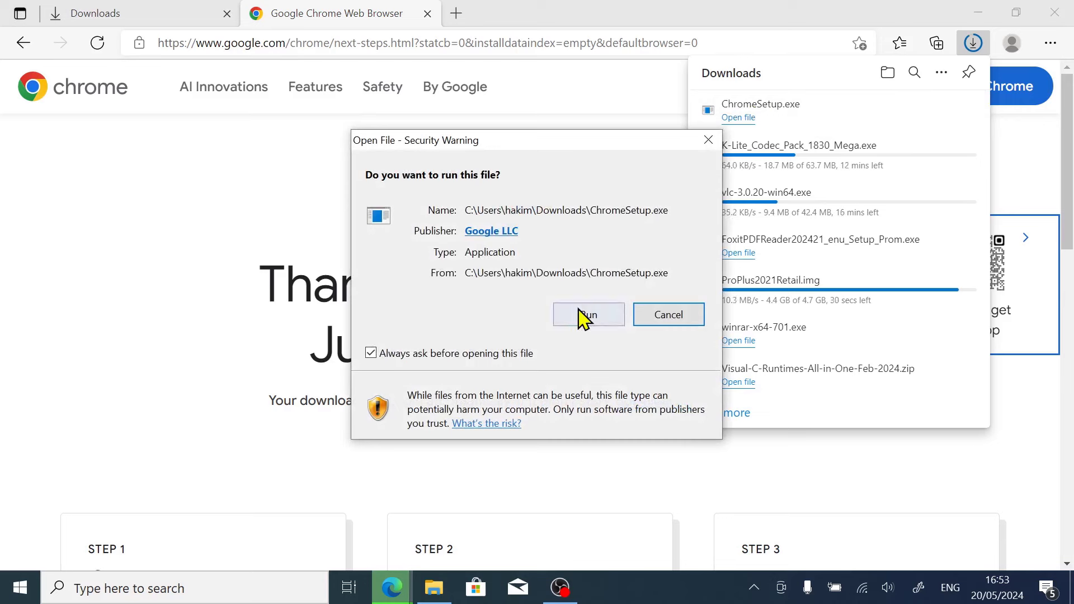
left_click(581, 313)
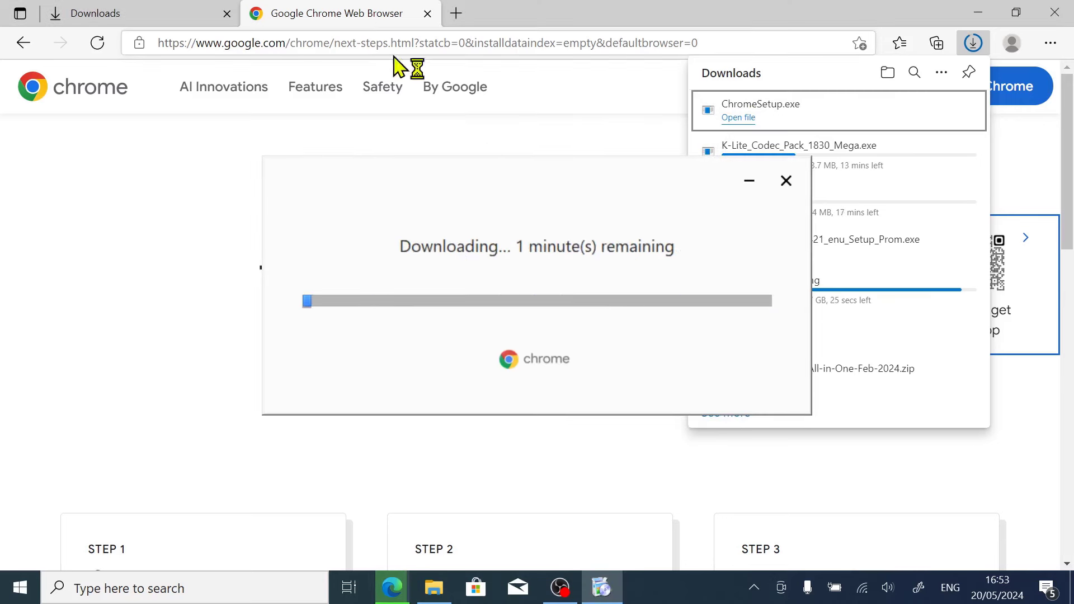
Go to Google in the same tab, search for mozila and open the Mozilla website.
left_click(356, 43)
type("go")
key("Return")
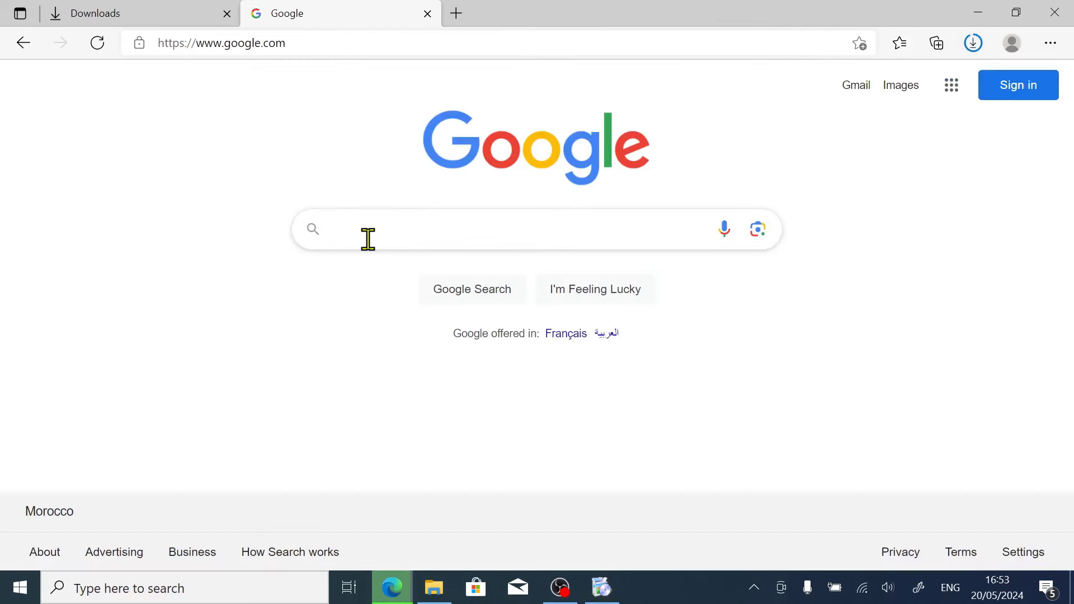
type("mozila")
key("Return")
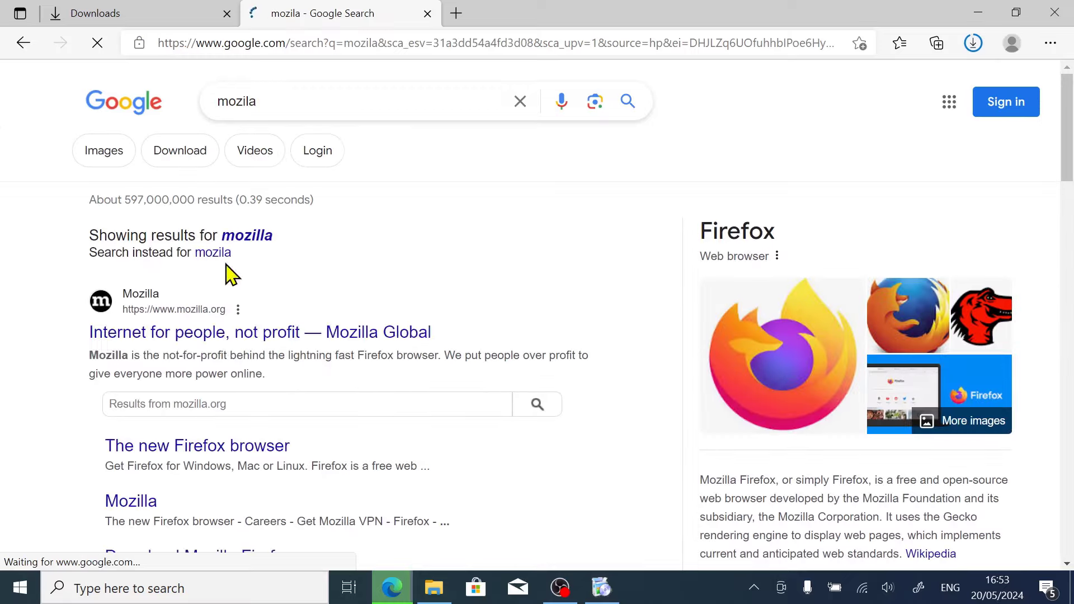
left_click(170, 332)
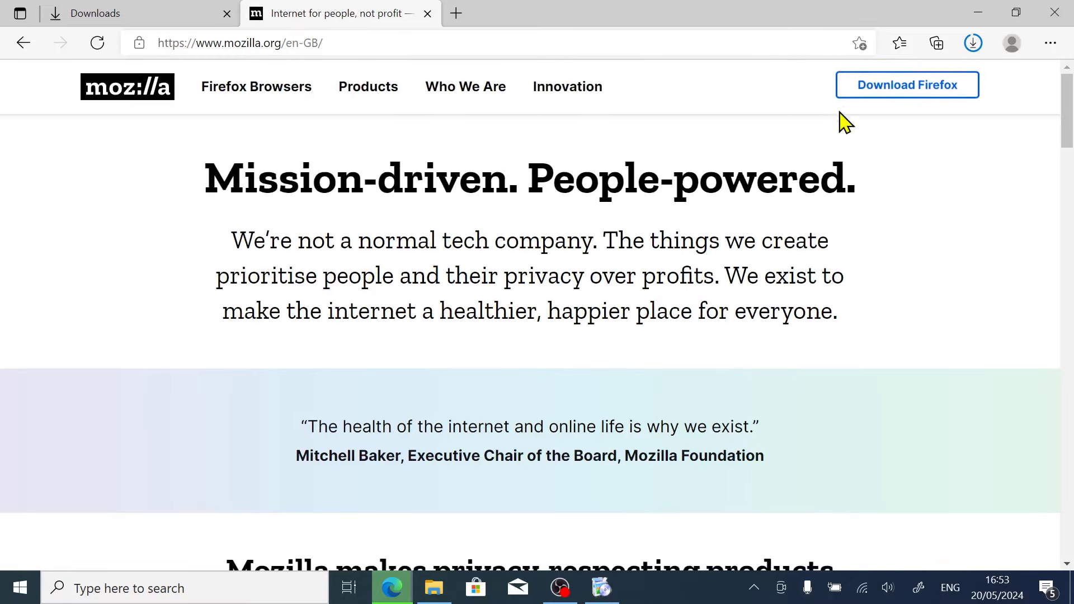
Download Firefox from the Mozilla site and run Firefox Installer.exe.
left_click(896, 89)
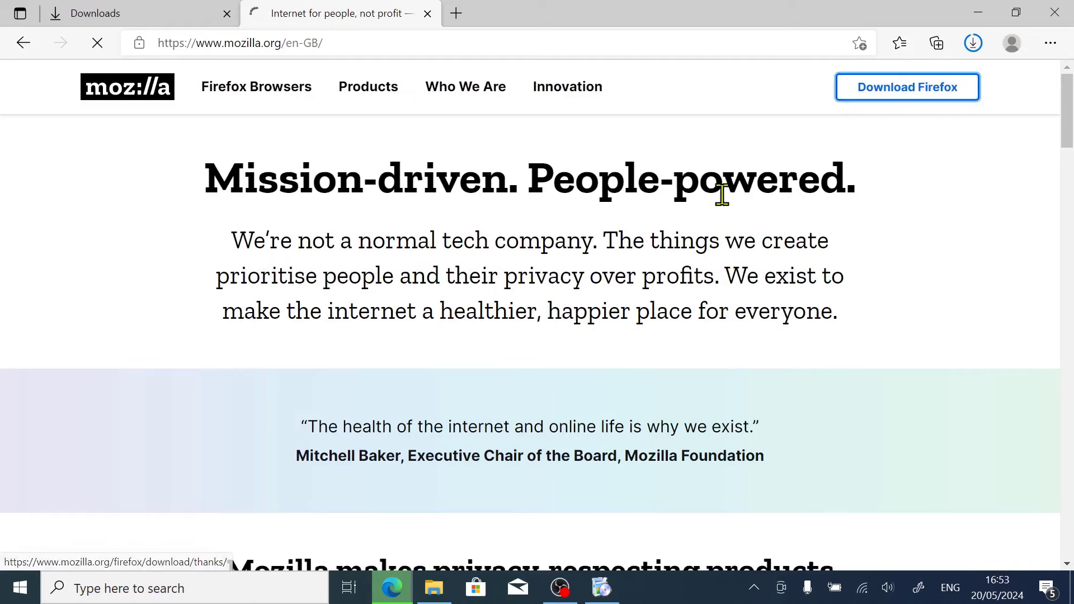
scroll(644, 286, "down", 5)
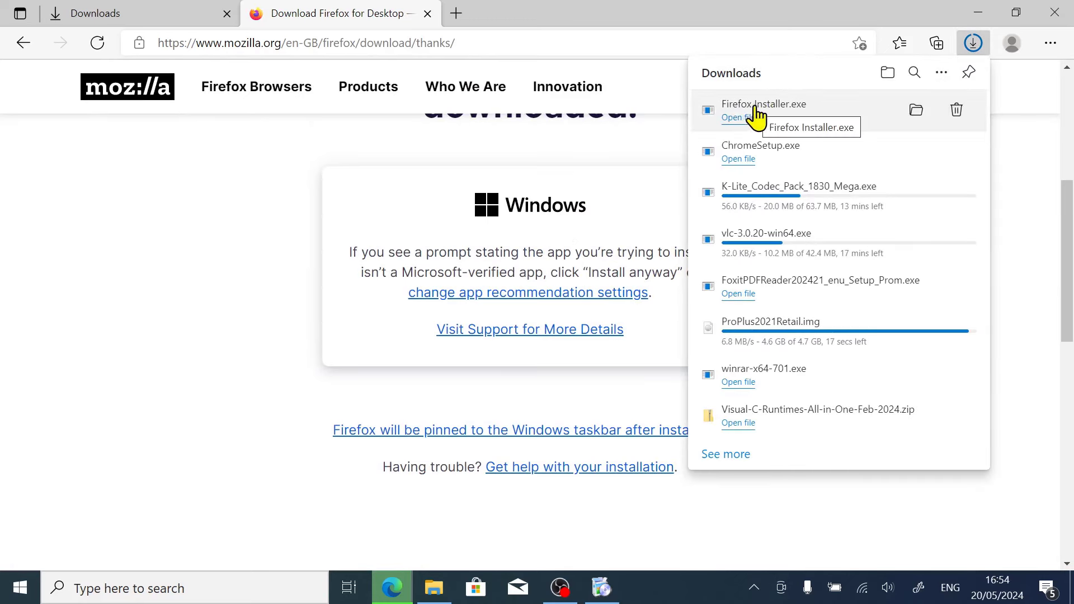
left_click(743, 115)
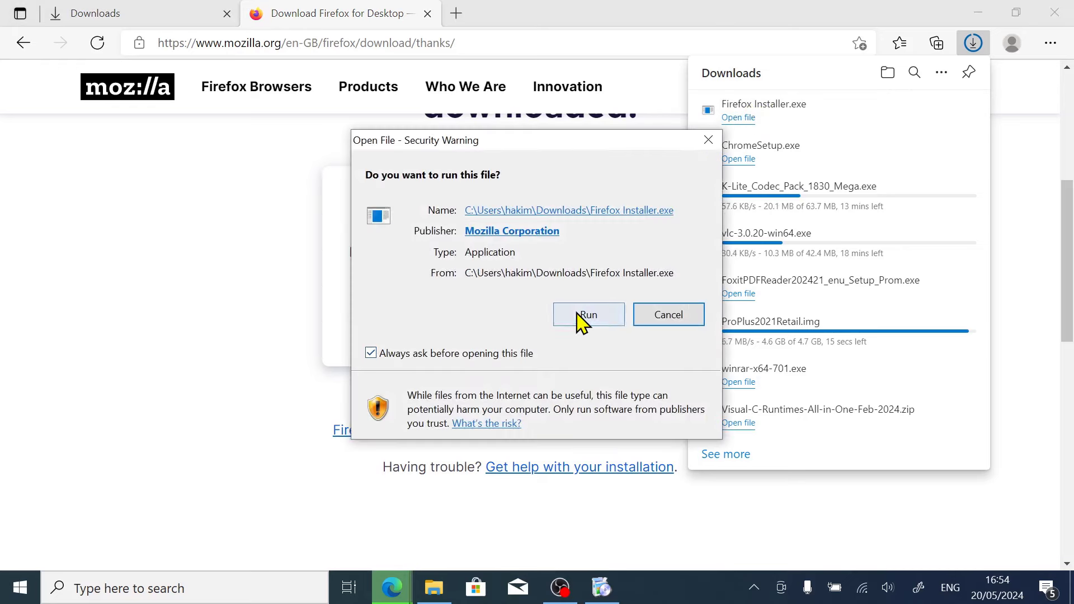
left_click(582, 313)
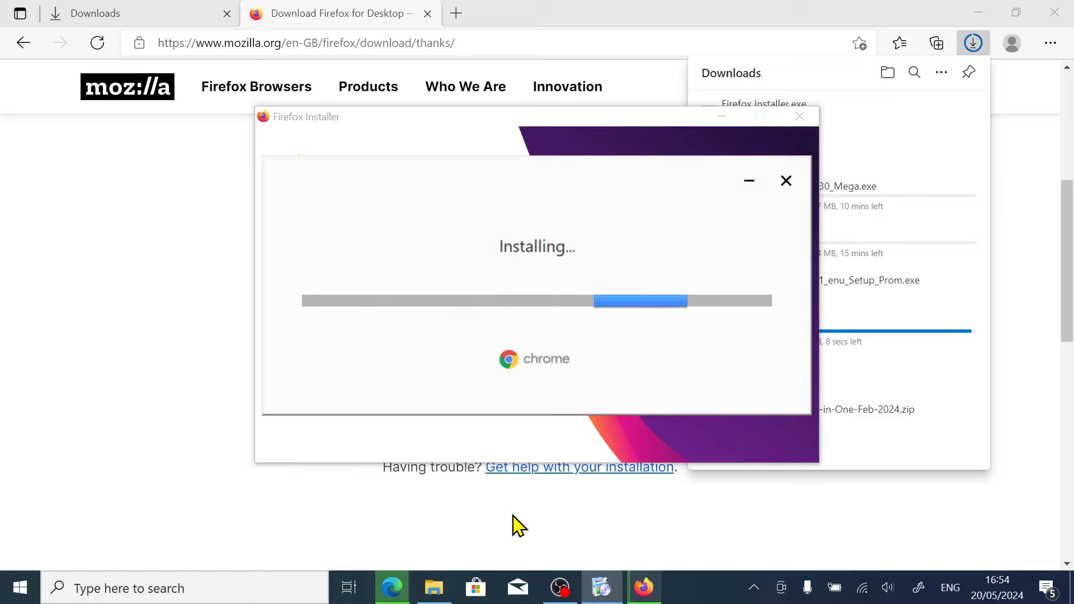
Close the Firefox download tab, keep the blocked ProPlus2021Retail.img download and show the file in its folder.
left_click(427, 13)
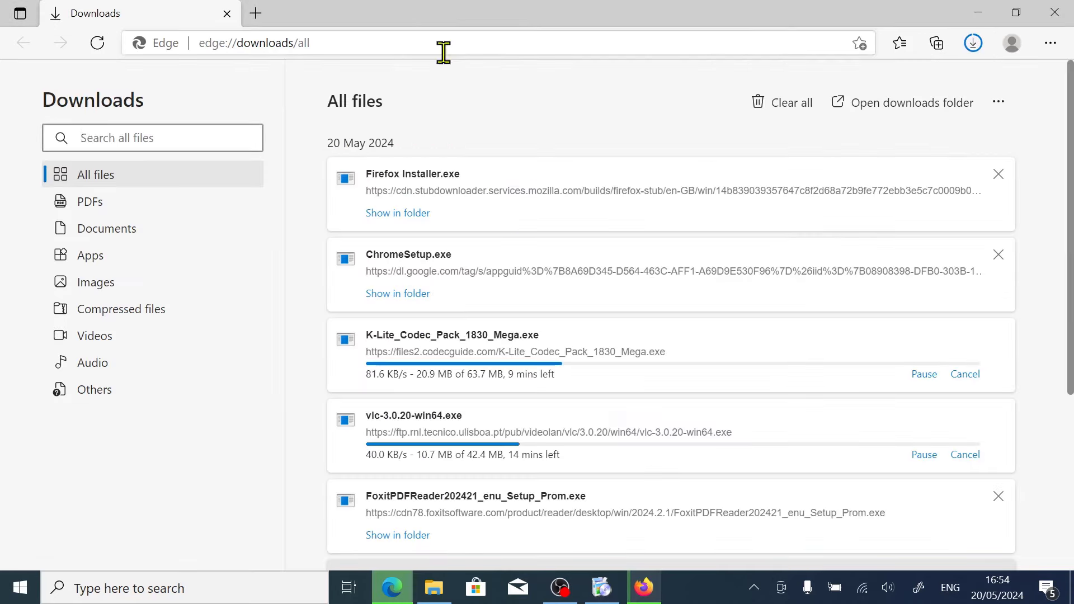
left_click(601, 588)
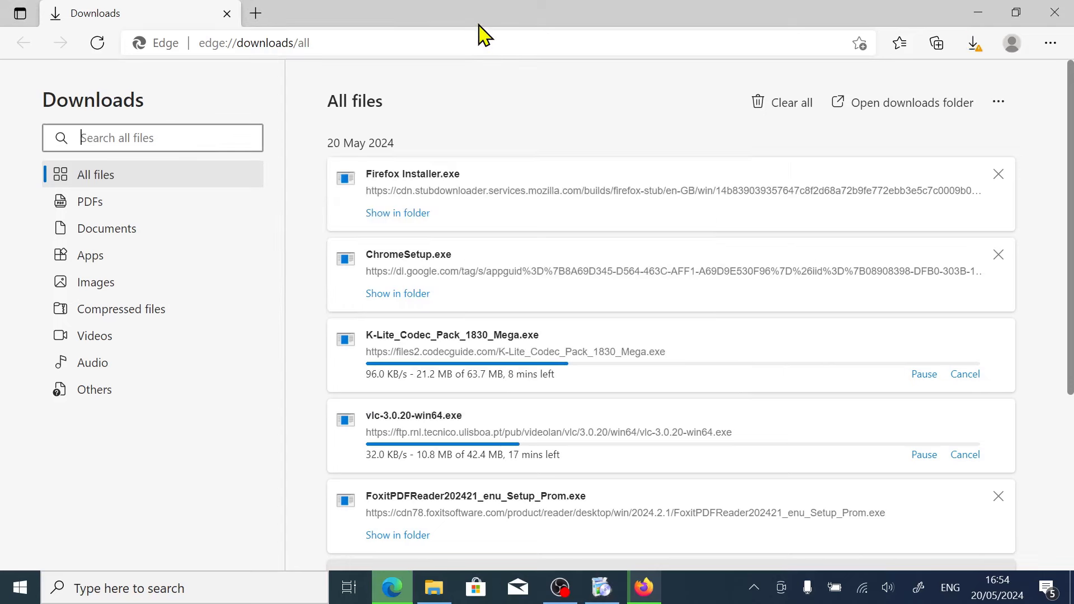
scroll(683, 416, "down", 1)
scroll(683, 417, "down", 1)
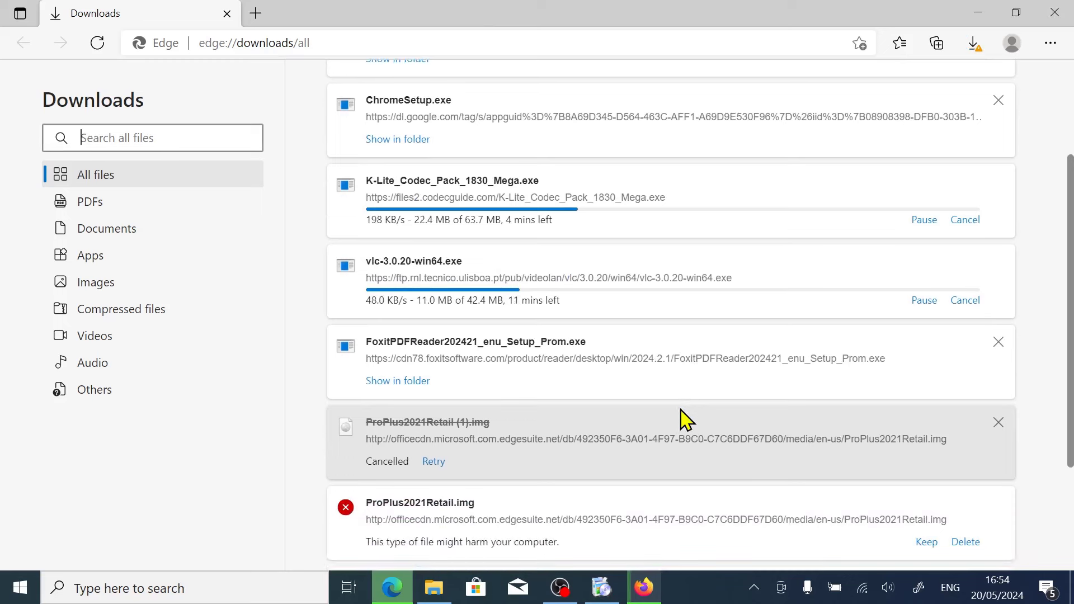
scroll(683, 417, "down", 1)
scroll(686, 420, "down", 1)
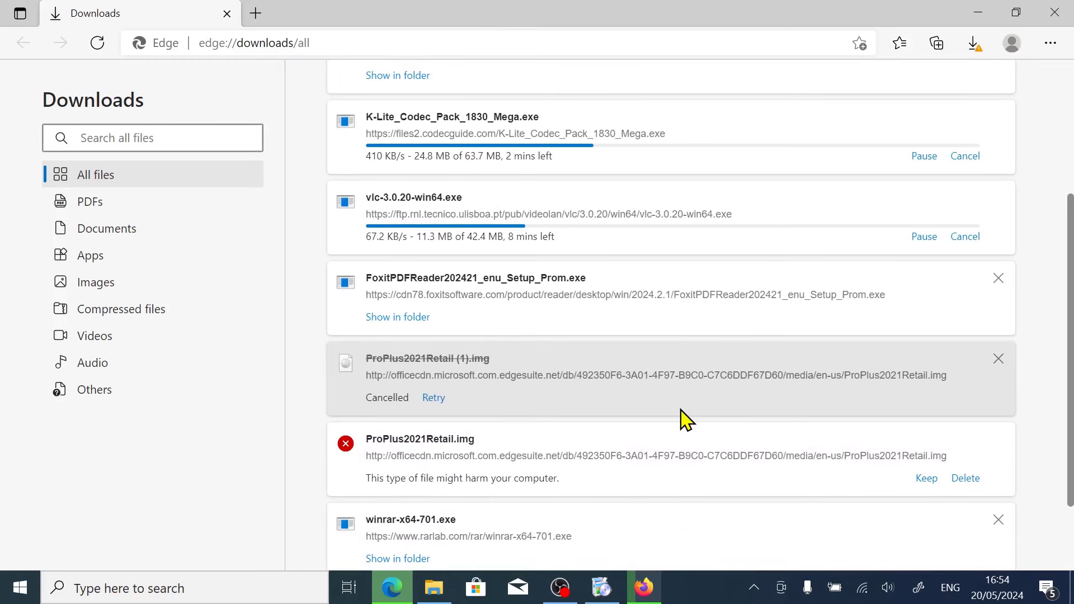
scroll(402, 401, "down", 1)
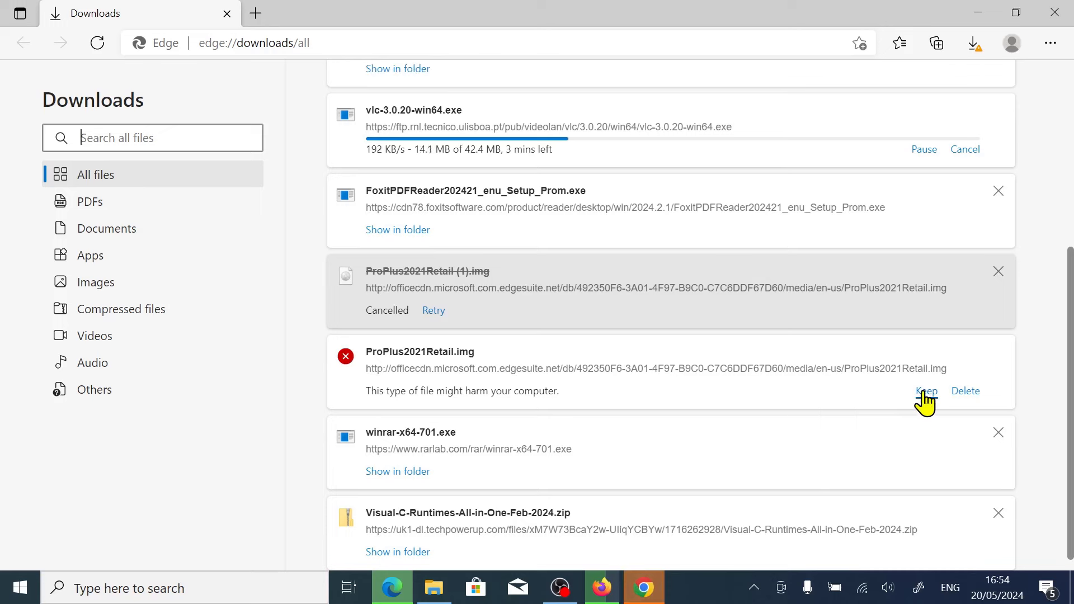
left_click(924, 391)
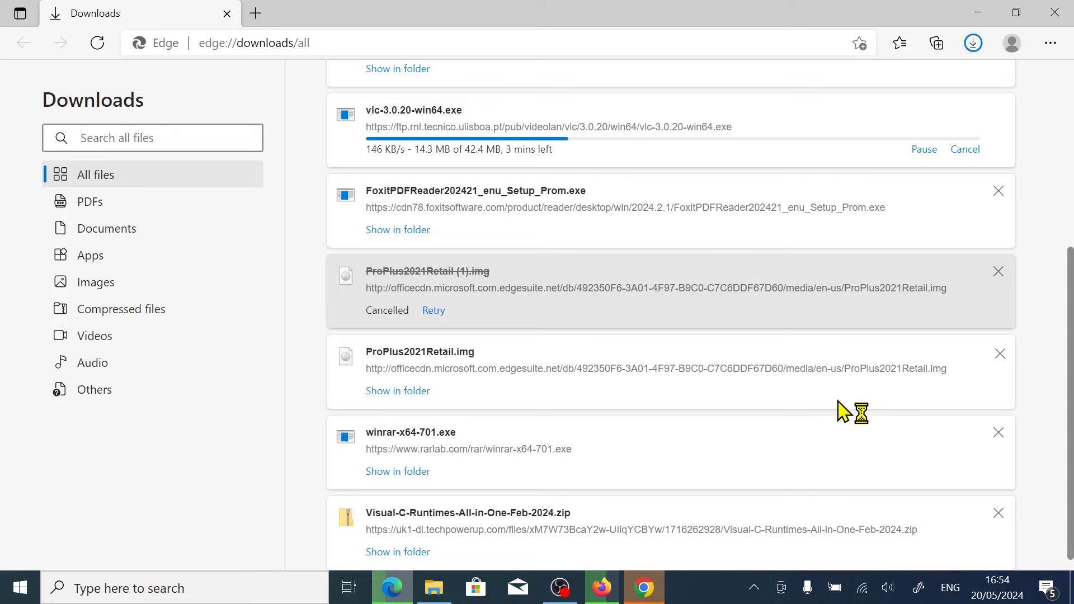
left_click(384, 391)
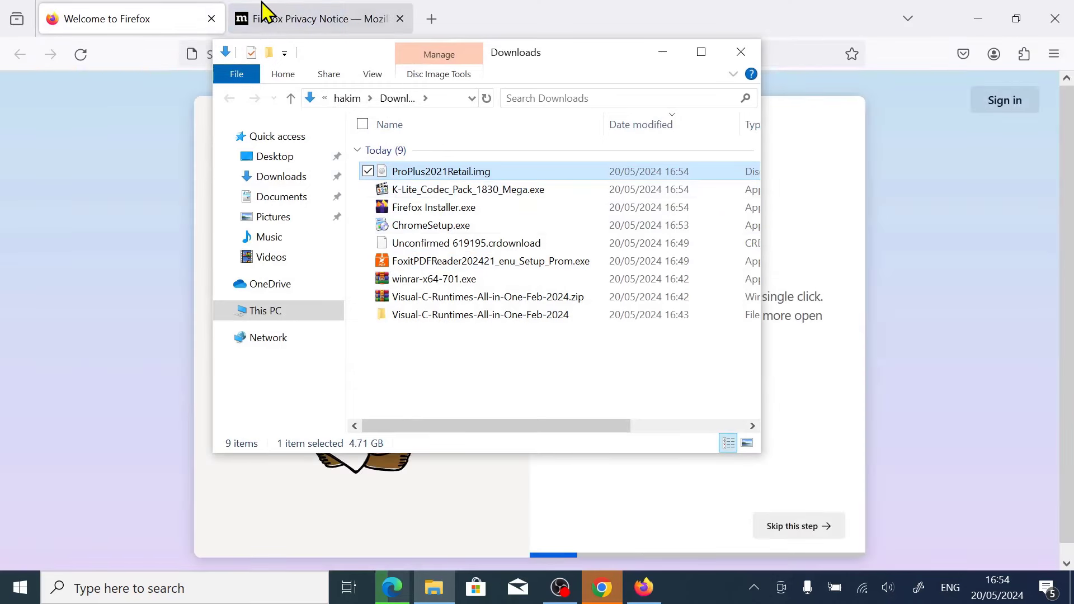
Bring up the Welcome to Firefox page and skip through its setup steps to a new tab.
left_click(126, 19)
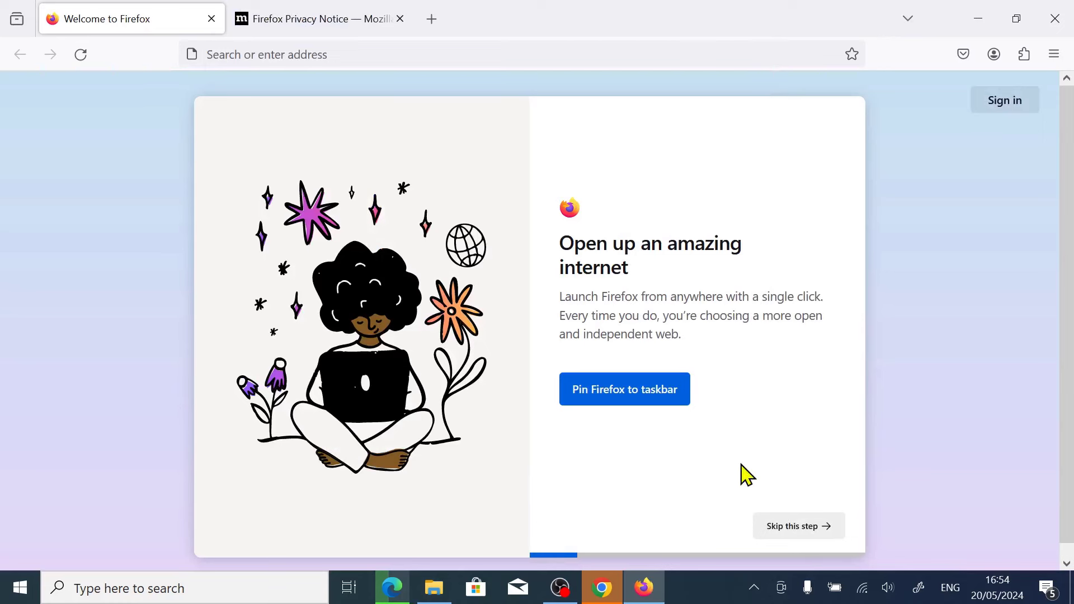
left_click(789, 525)
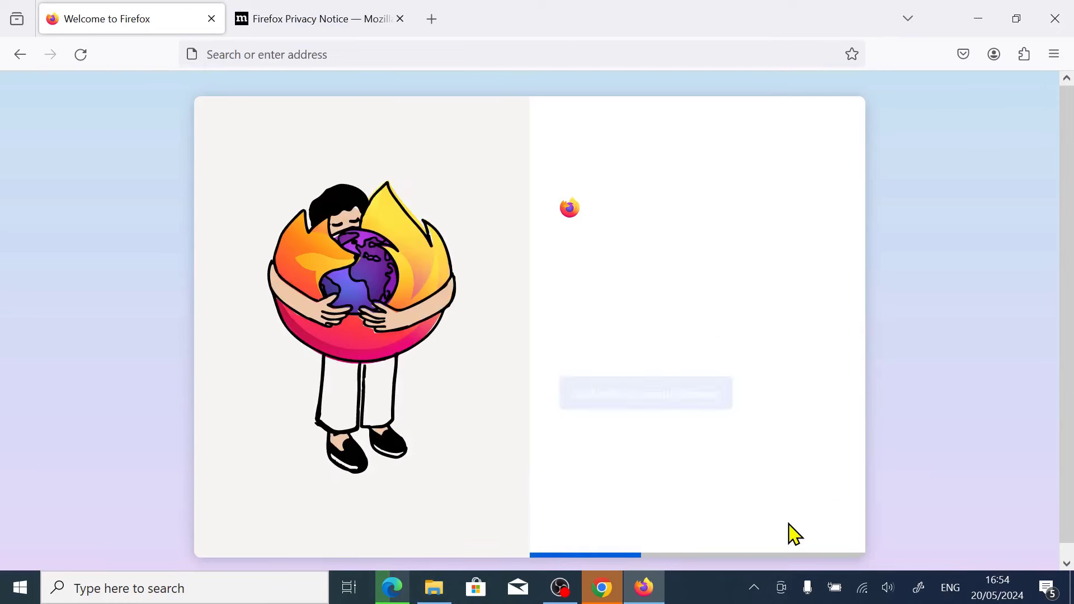
left_click(794, 534)
left_click(794, 534)
left_click(794, 534)
left_click(611, 381)
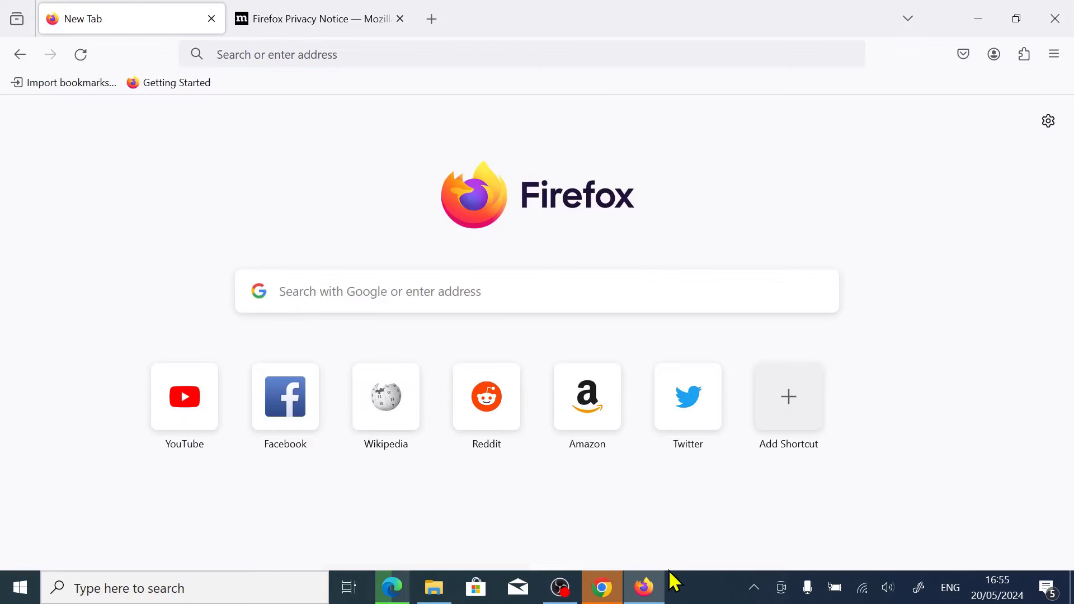
Pin Firefox to the taskbar.
right_click(644, 587)
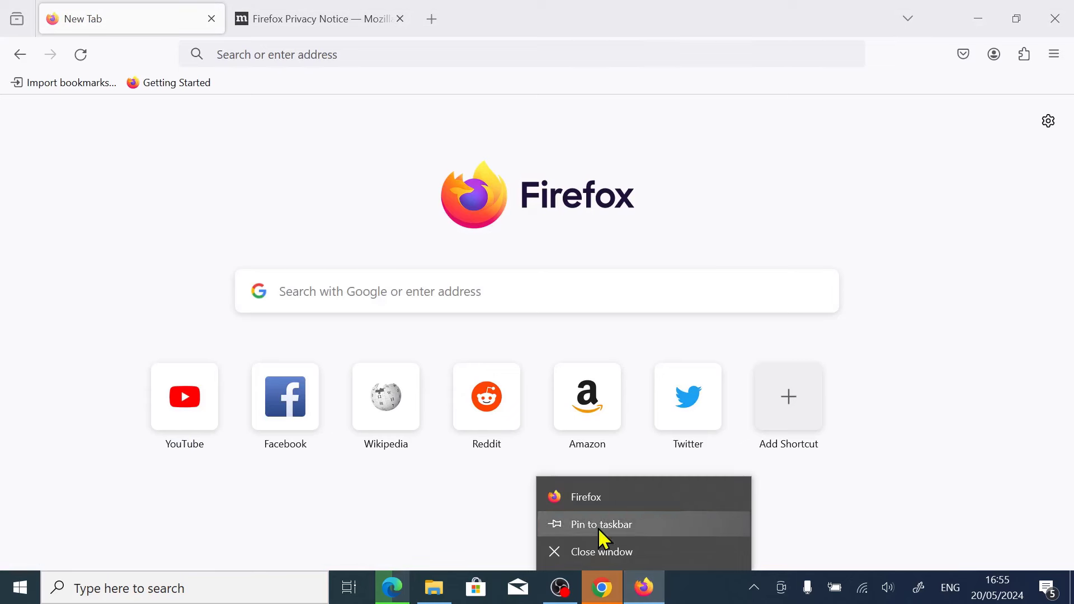
left_click(637, 585)
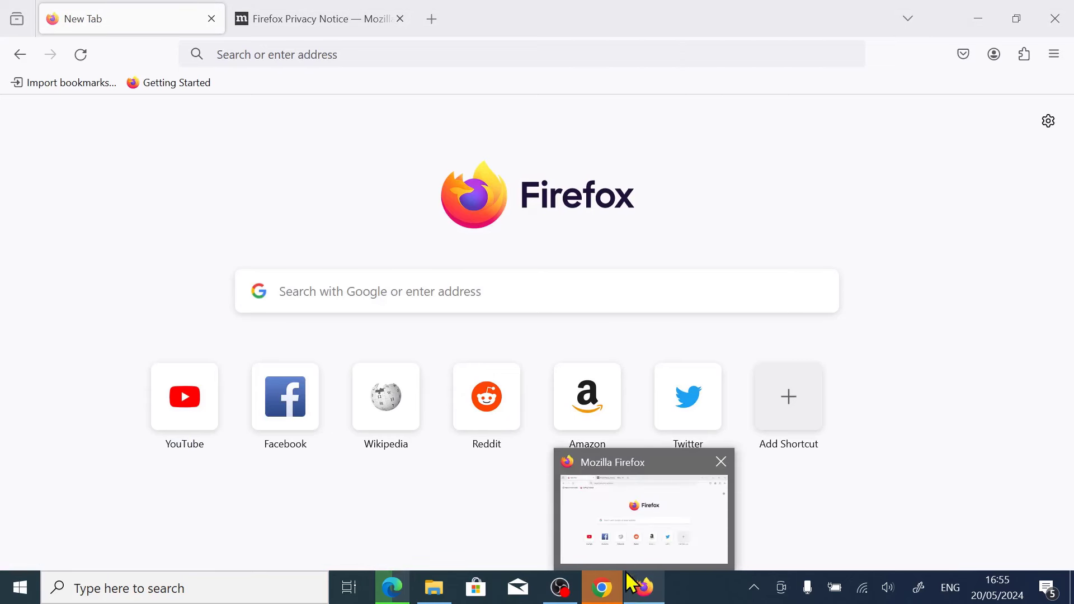
Pin Firefox to the taskbar and close its window.
right_click(640, 584)
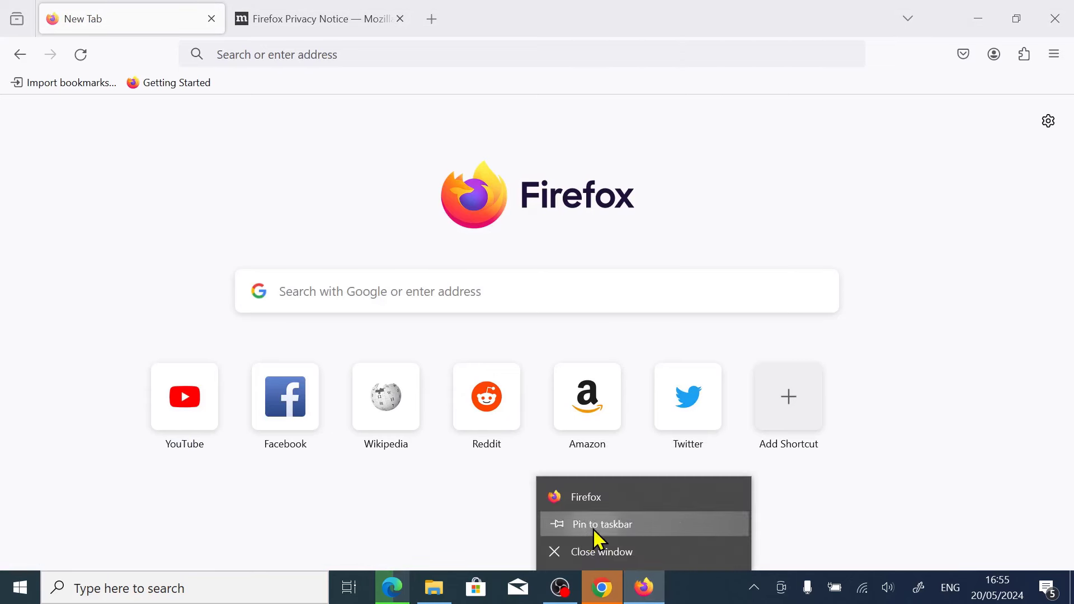
left_click(594, 526)
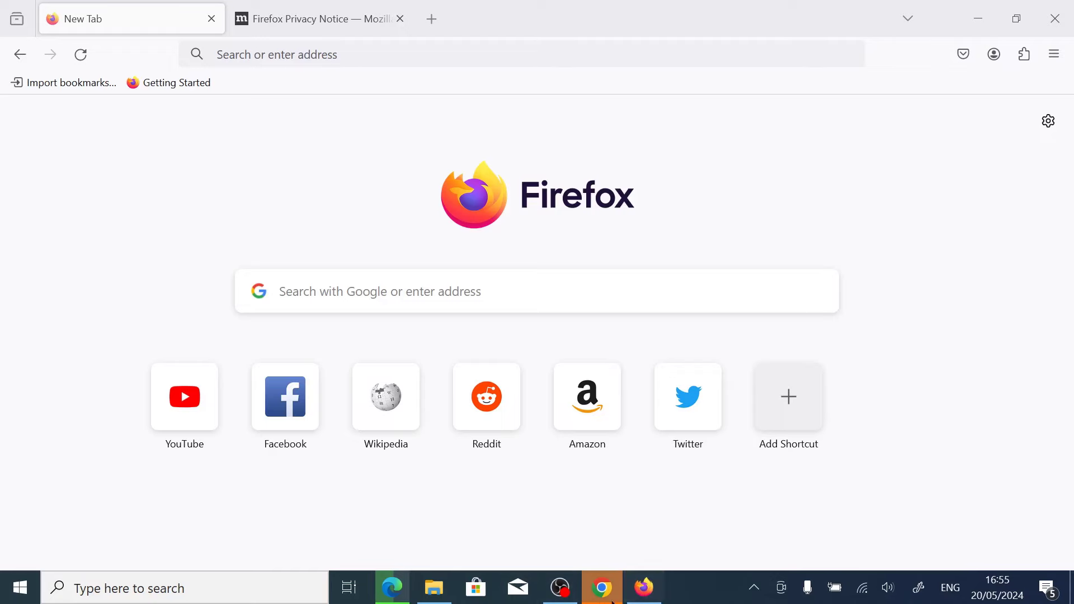
mouse_move(635, 596)
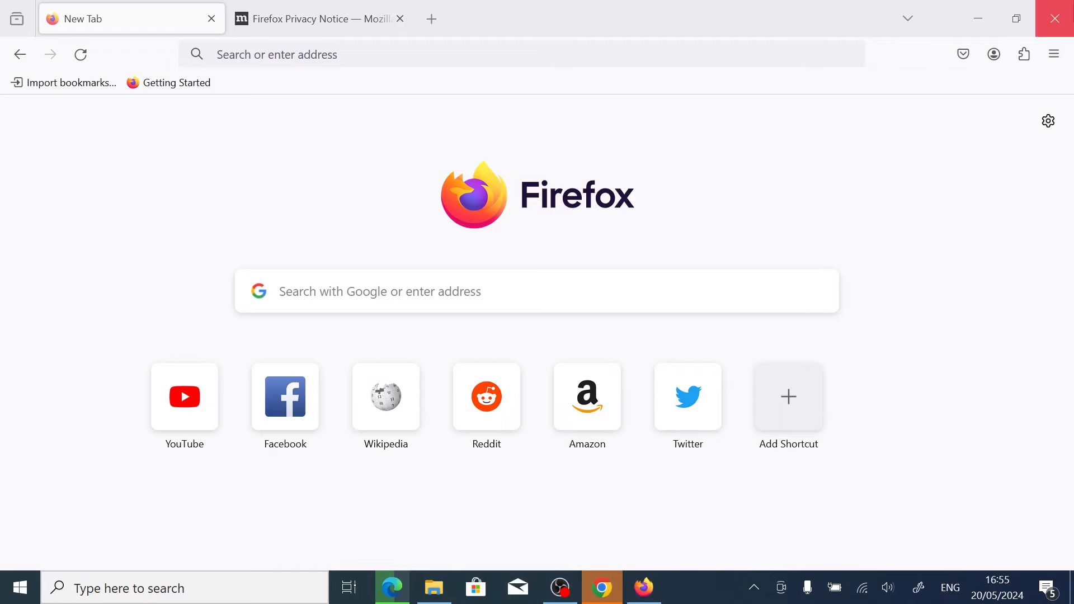
left_click(1056, 18)
Switch to Google Chrome, decline signing in, skip the default-browser setup and acknowledge the enhanced ad privacy notice.
left_click(605, 583)
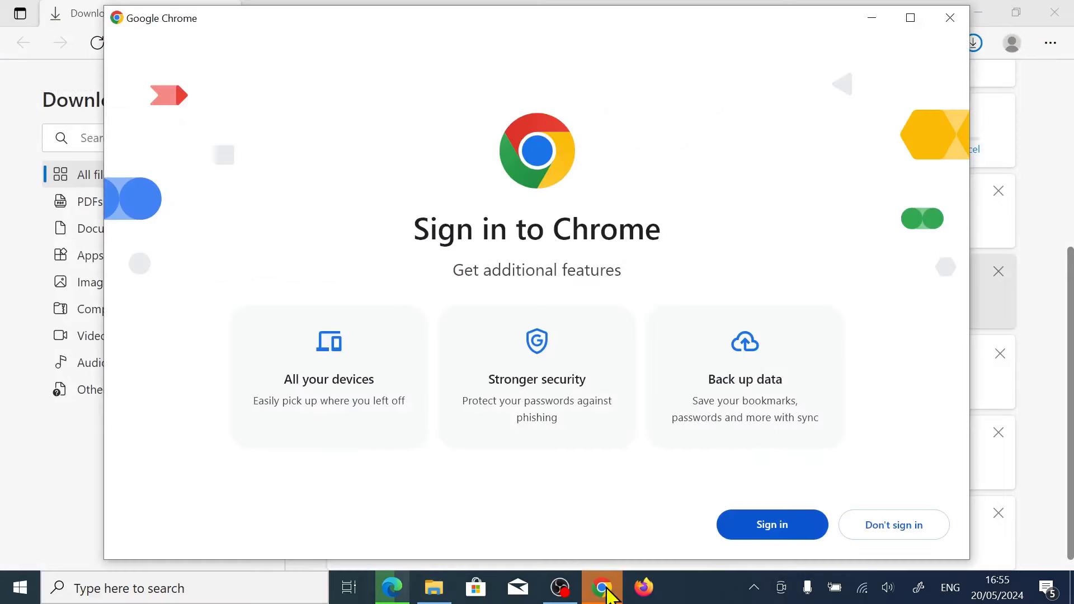
left_click(889, 526)
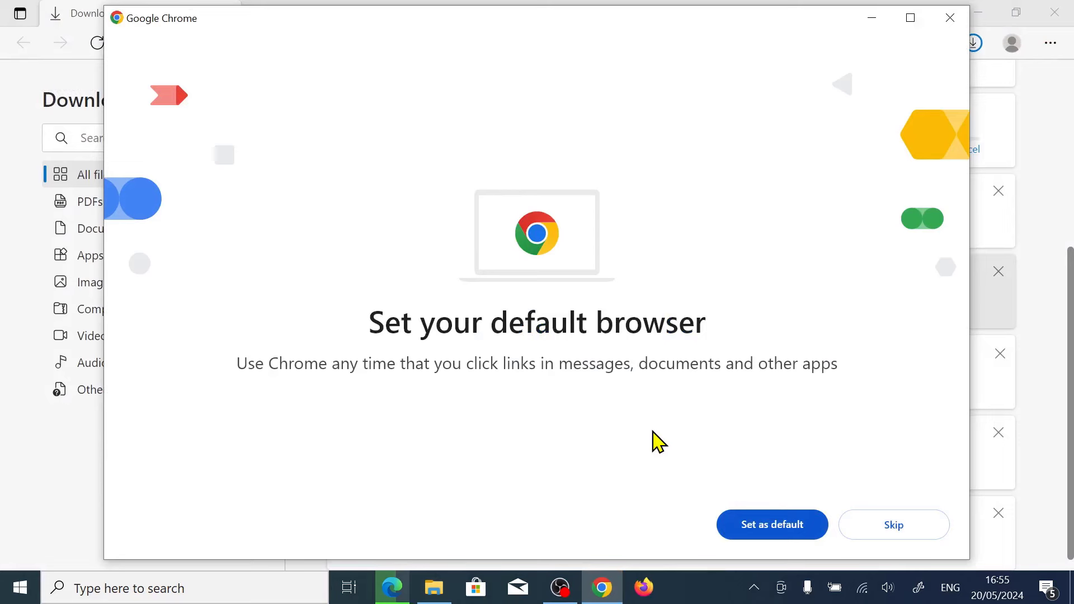
left_click(875, 526)
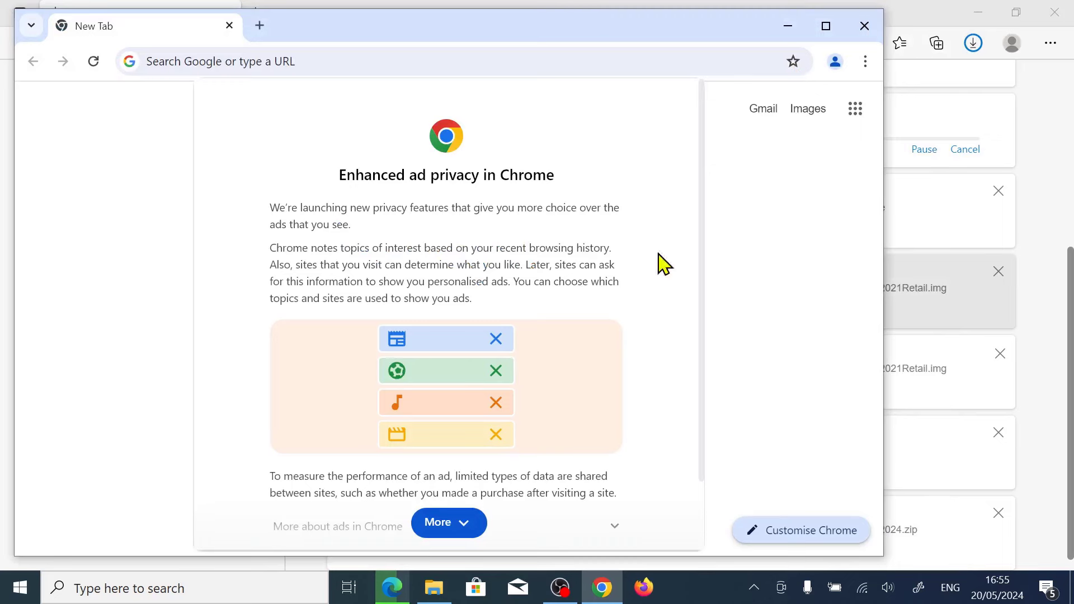
left_click(464, 528)
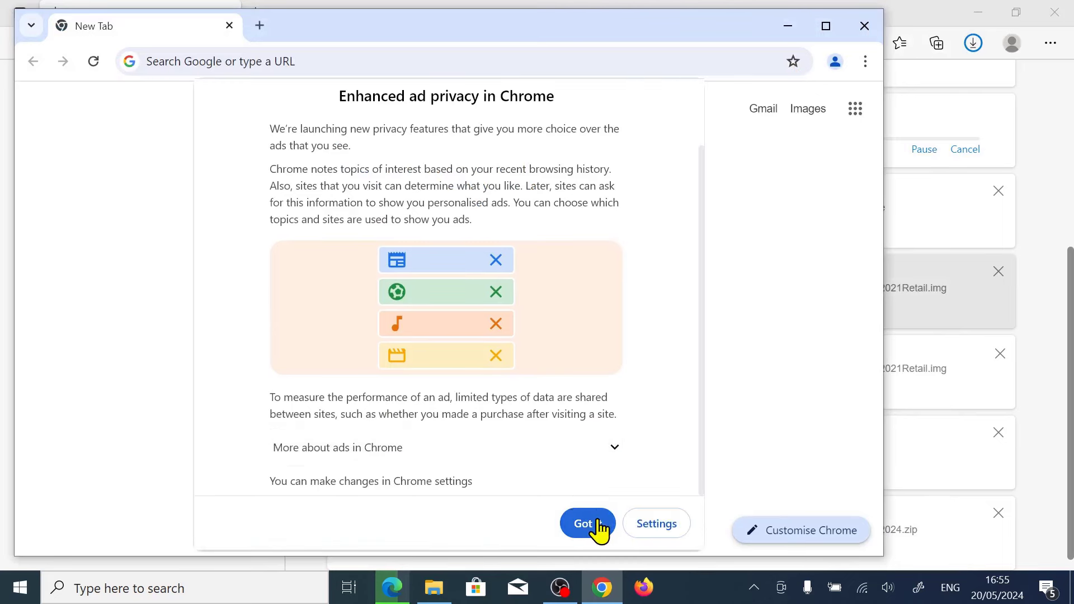
left_click(586, 524)
Maximise the Chrome window, pin Chrome to the taskbar and close it.
left_click(825, 25)
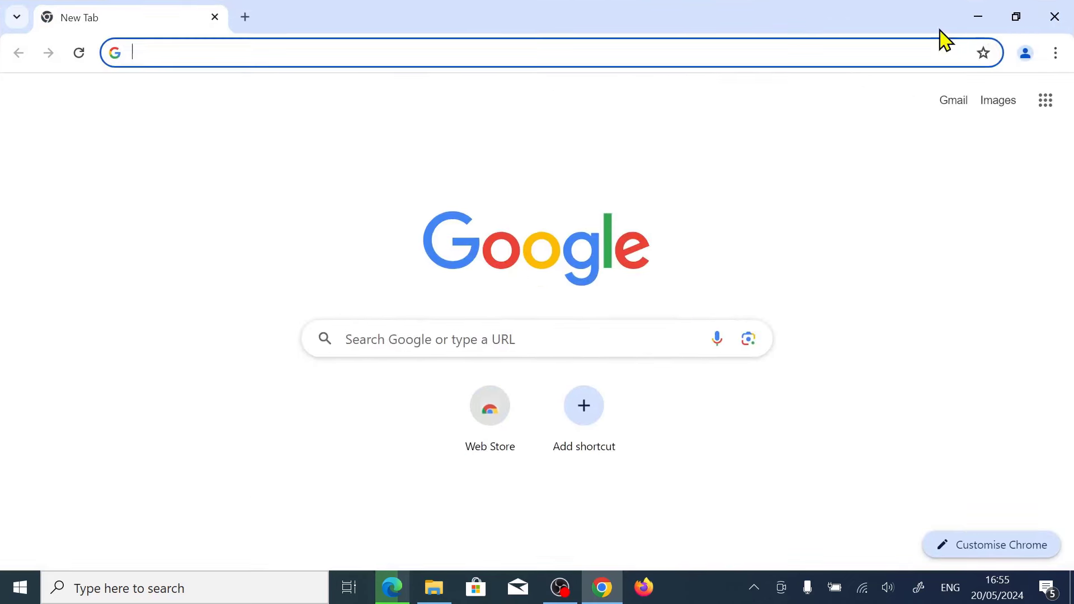
right_click(603, 588)
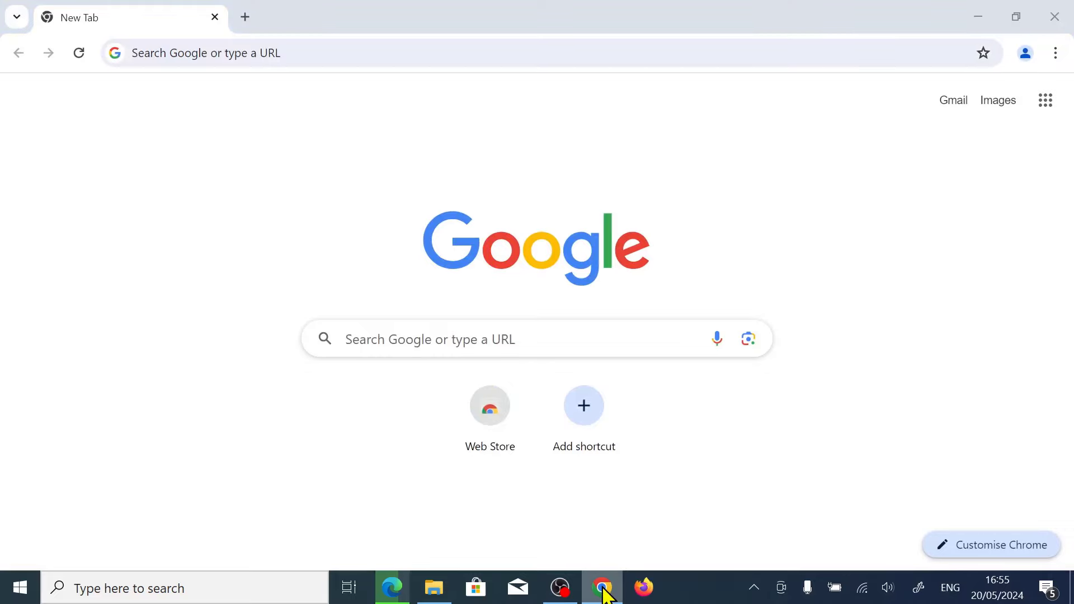
left_click(534, 528)
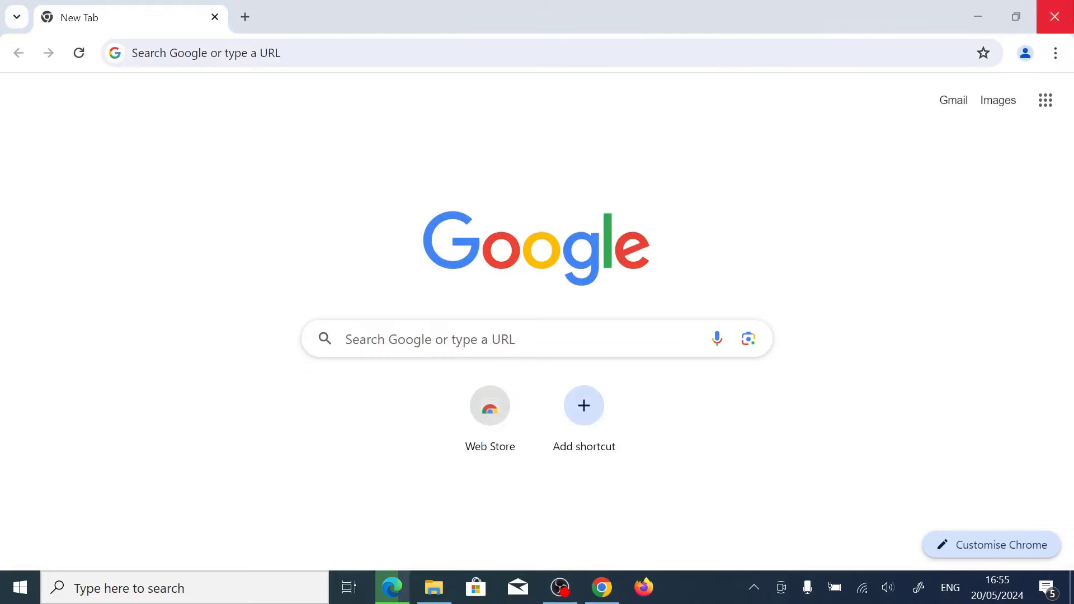
left_click(1054, 17)
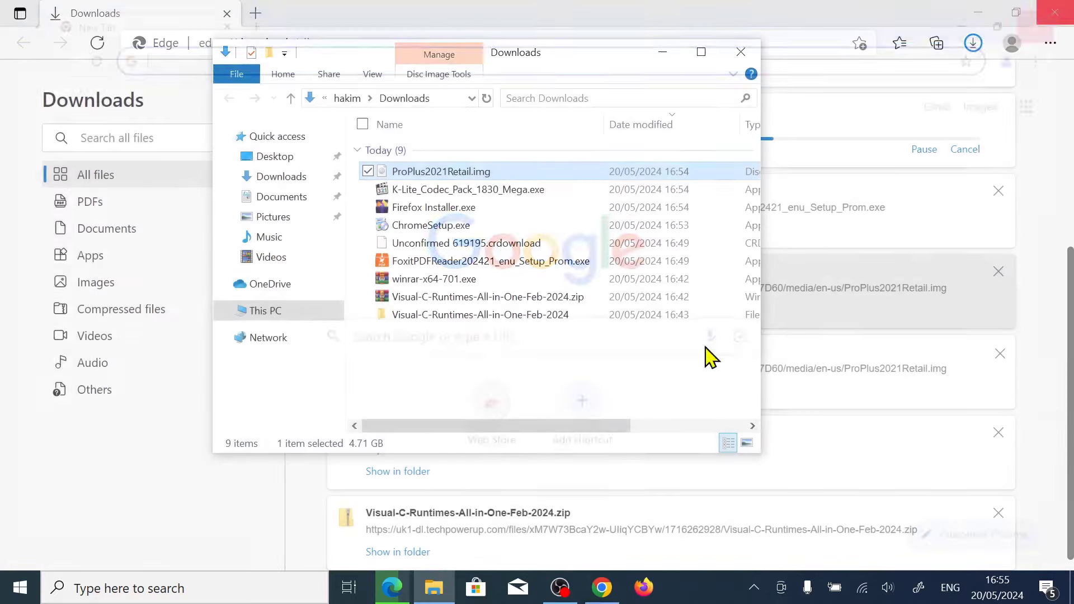
Unpin Mail and Microsoft Store from the taskbar.
right_click(514, 590)
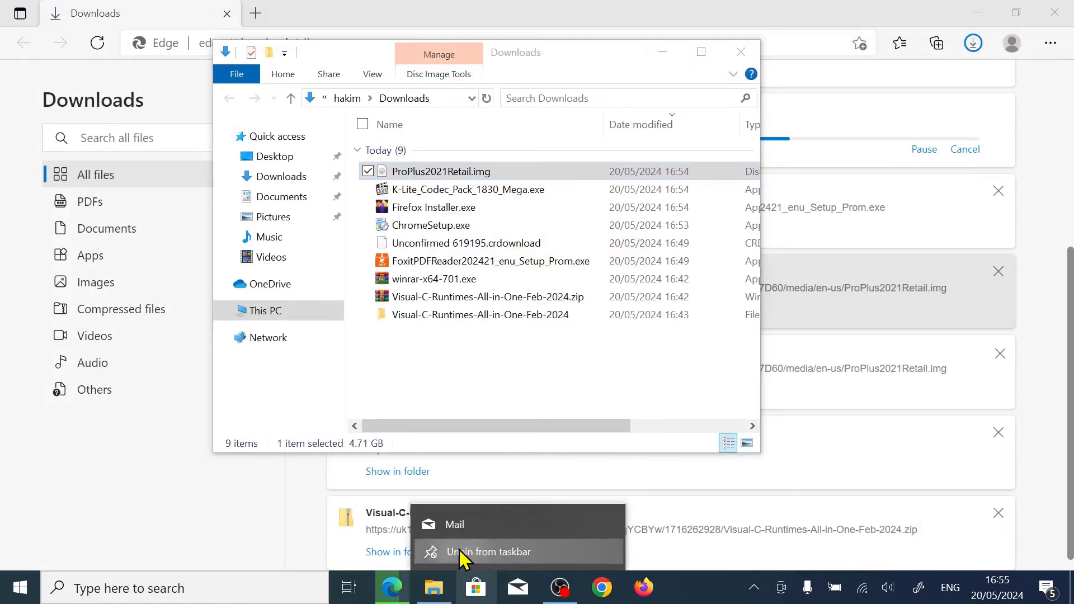
left_click(465, 553)
right_click(475, 587)
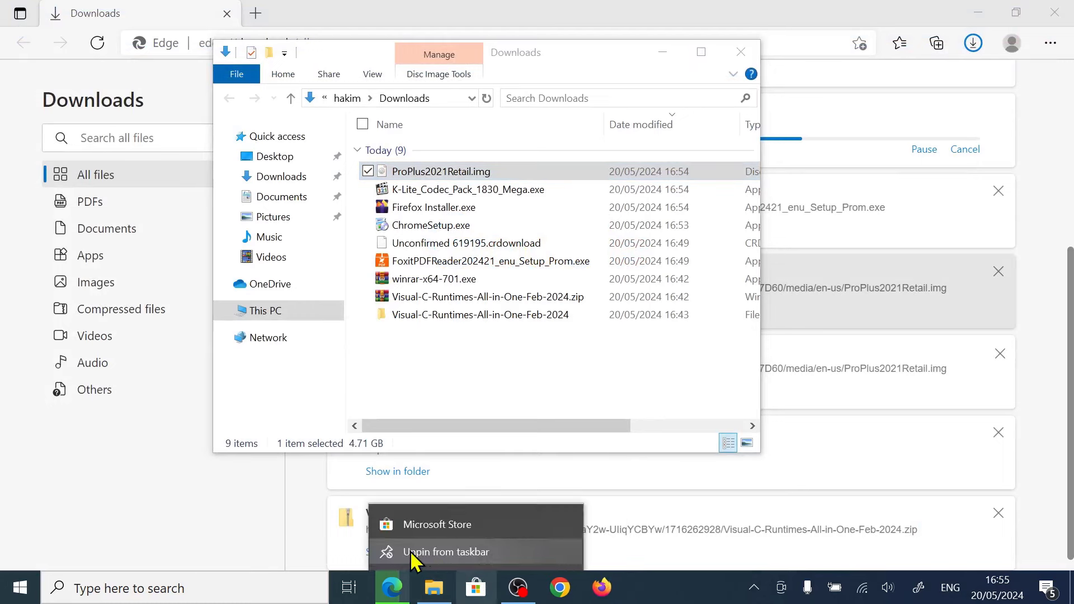
left_click(417, 553)
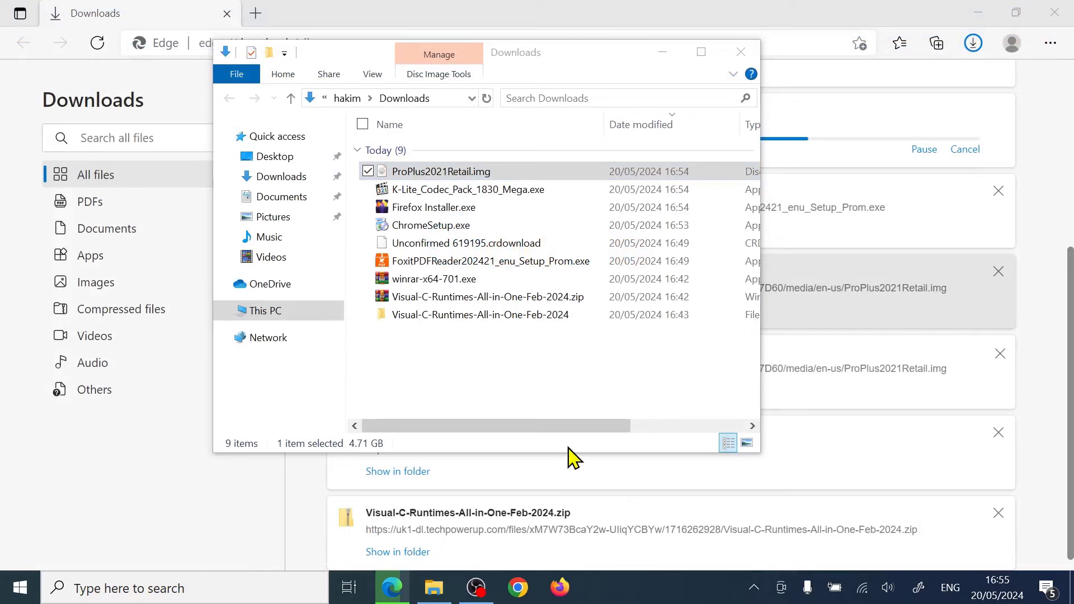
Minimise the Downloads folder window and replace Edge's Downloads tab with a new tab.
left_click(665, 53)
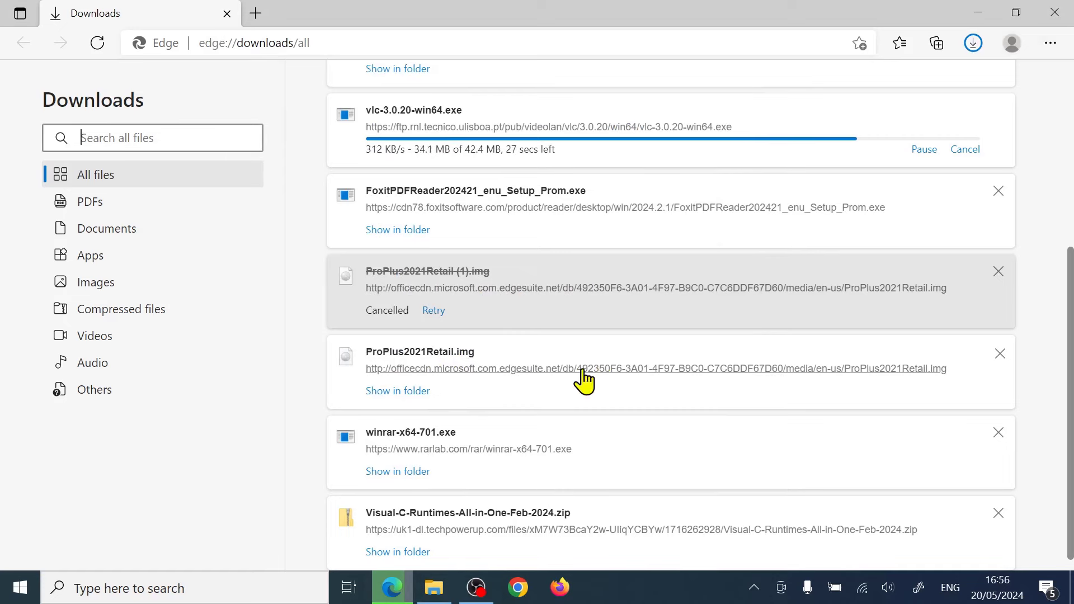
left_click(1051, 47)
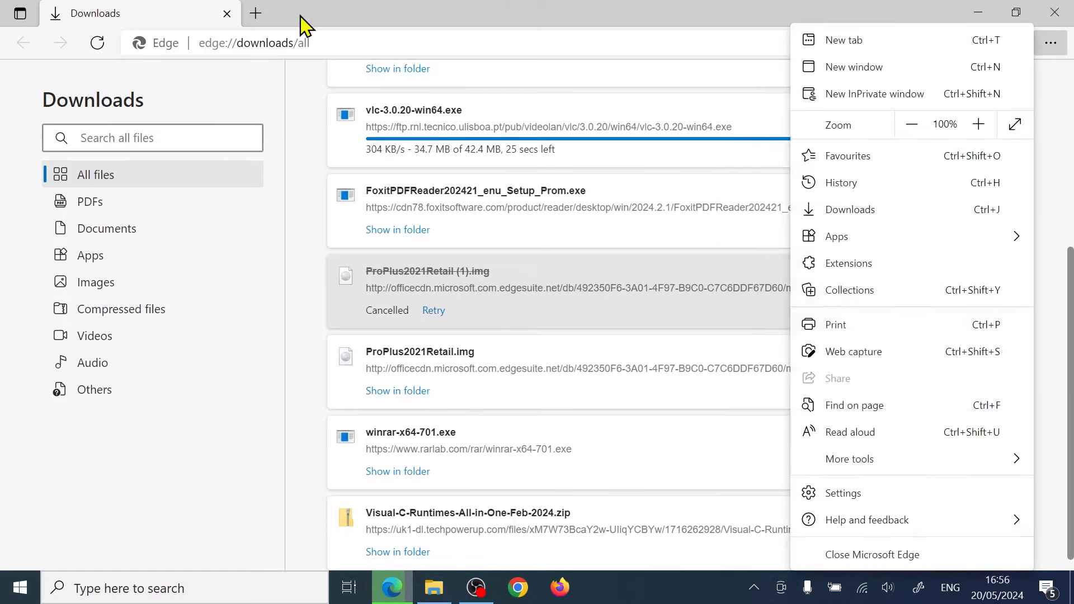
left_click(258, 15)
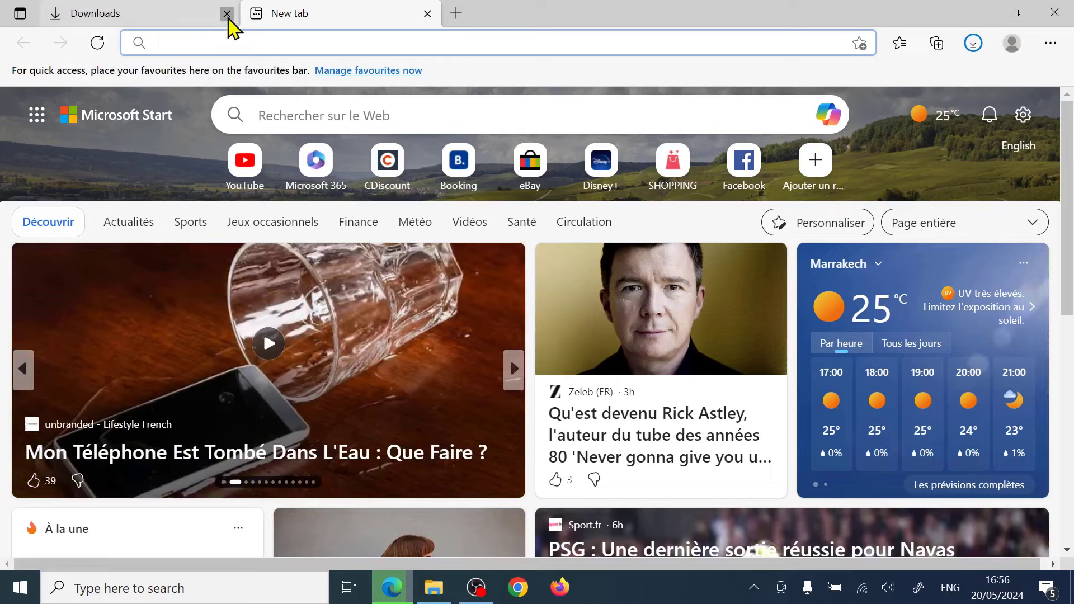
left_click(226, 13)
Open the full downloads page in Edge and show ProPlus2021Retail.img in its folder.
left_click(1050, 42)
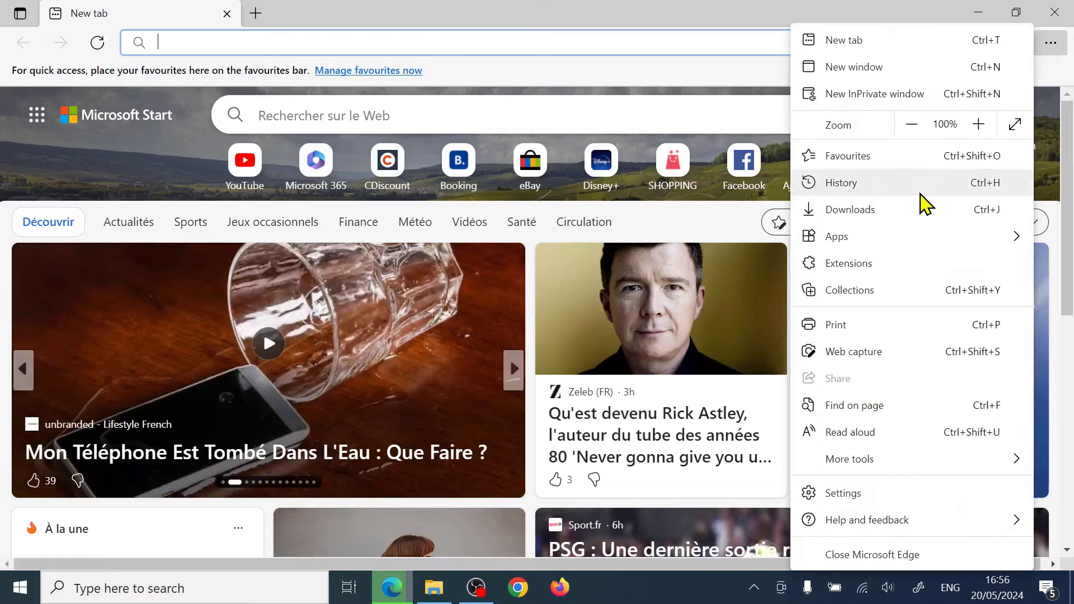
left_click(861, 215)
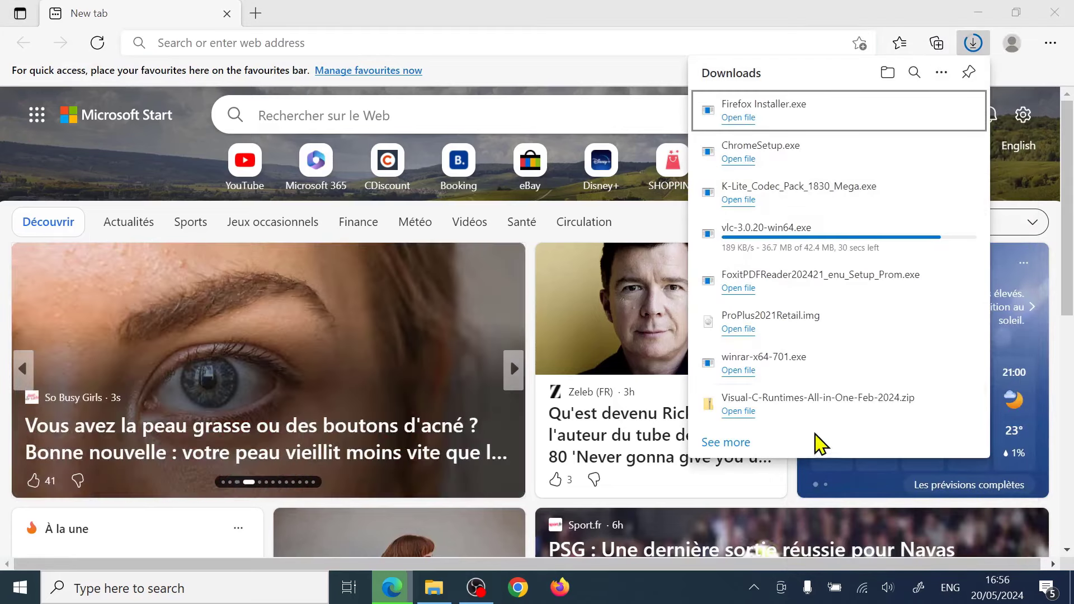
left_click(736, 442)
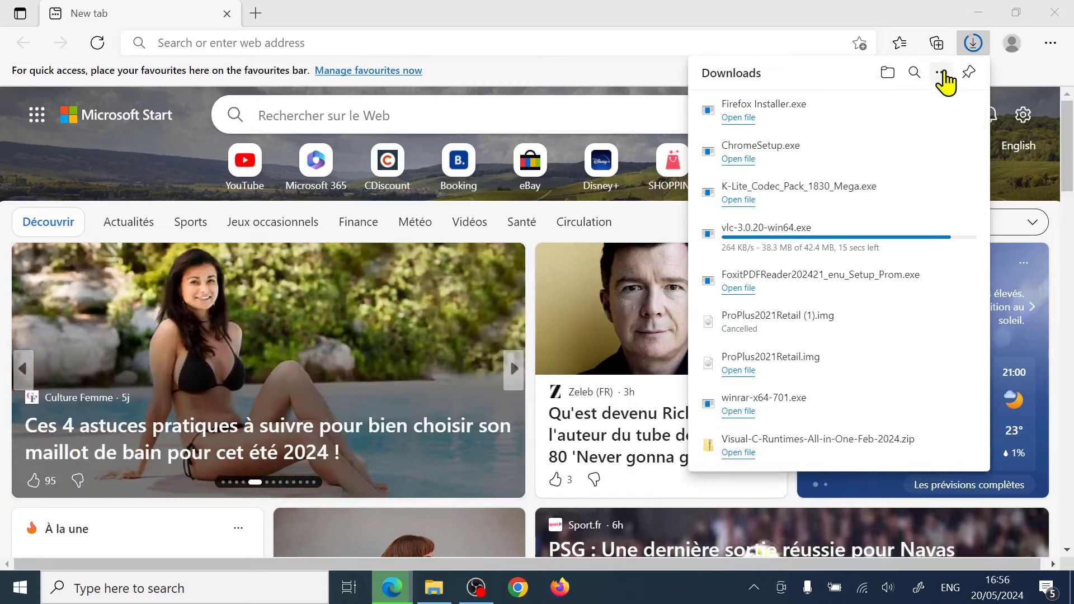
left_click(942, 73)
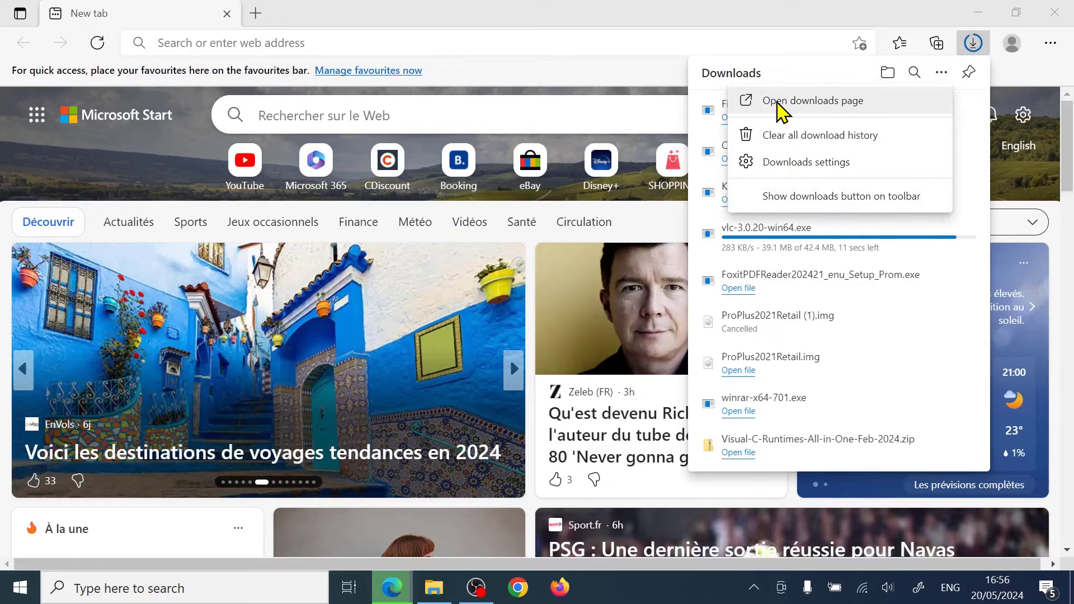
left_click(821, 107)
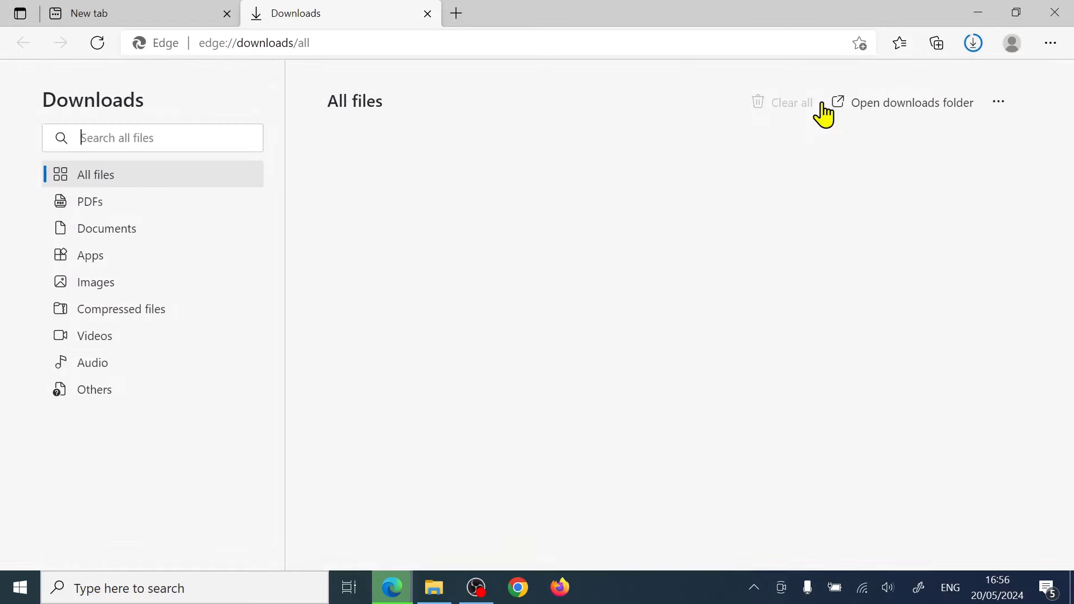
scroll(663, 240, "down", 2)
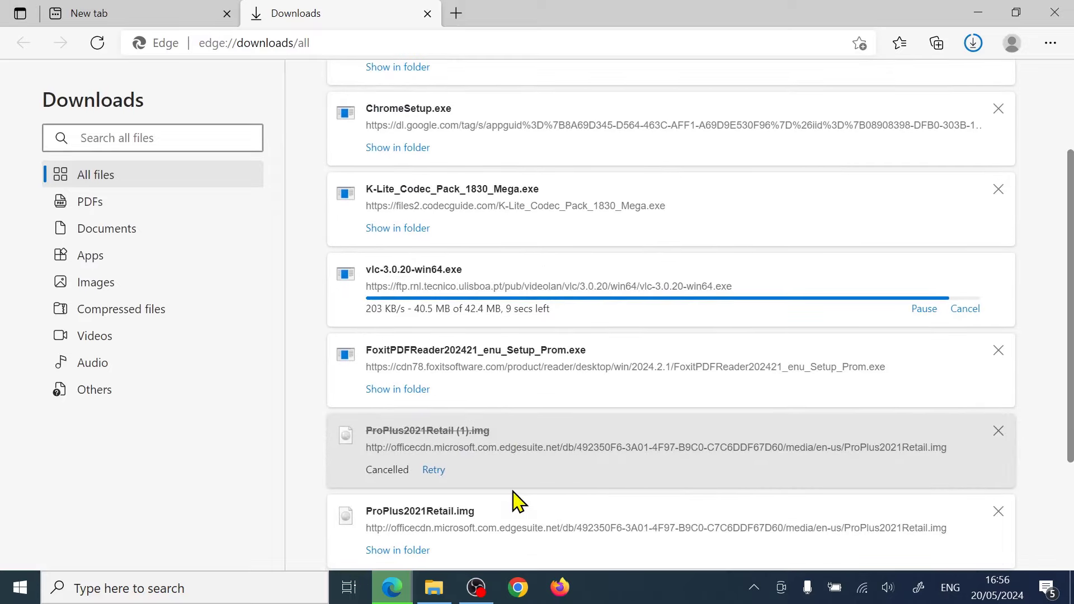
scroll(514, 495, "down", 1)
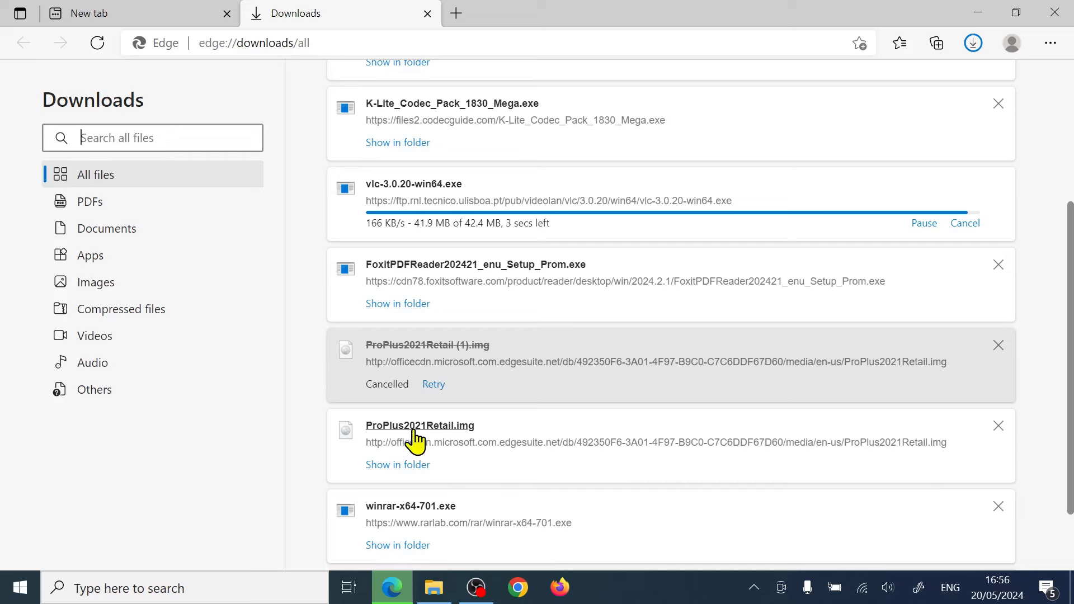
left_click(388, 465)
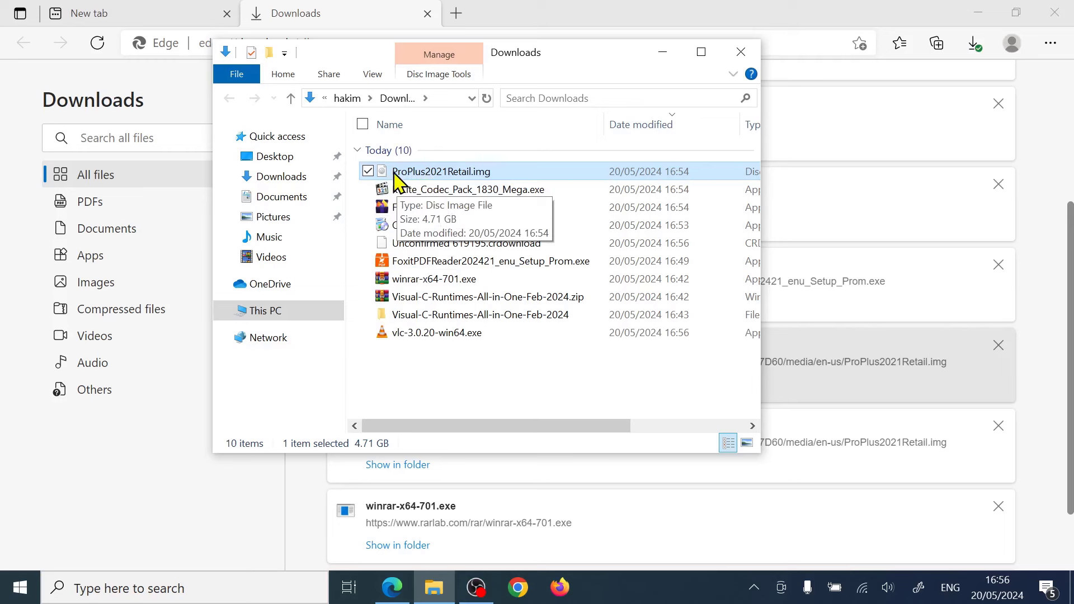
Mount the ProPlus2021Retail.img disc image, allowing the file to open.
left_click(385, 283)
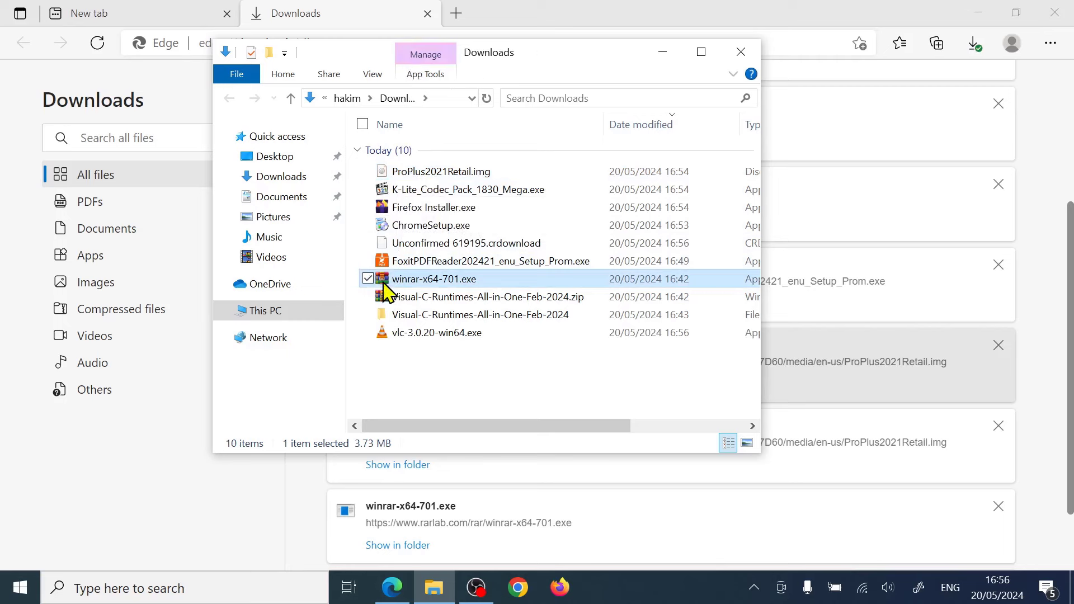
right_click(422, 173)
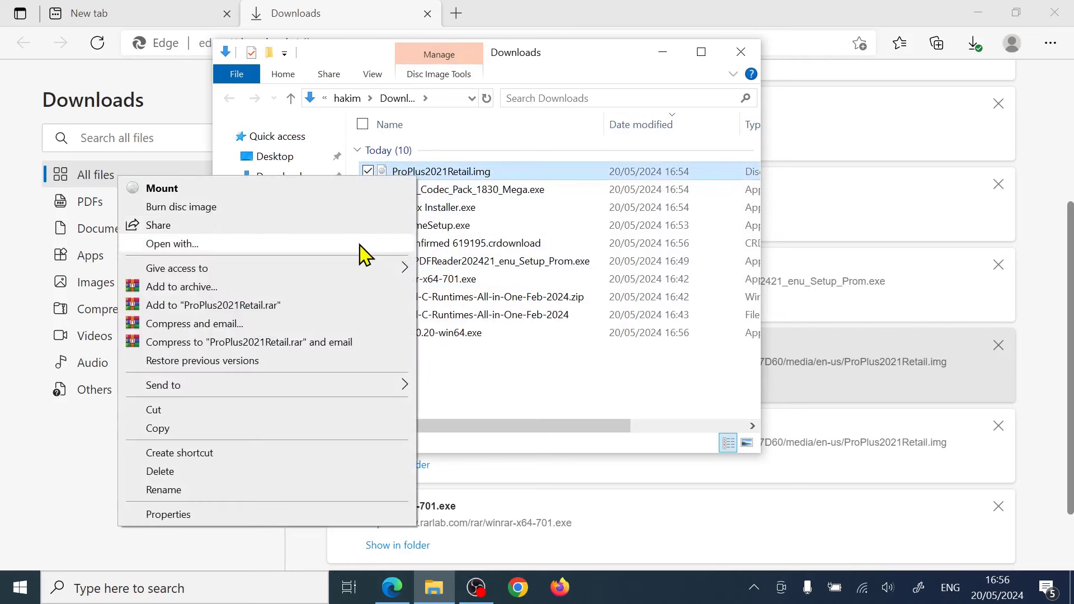
left_click(444, 175)
left_click(384, 178)
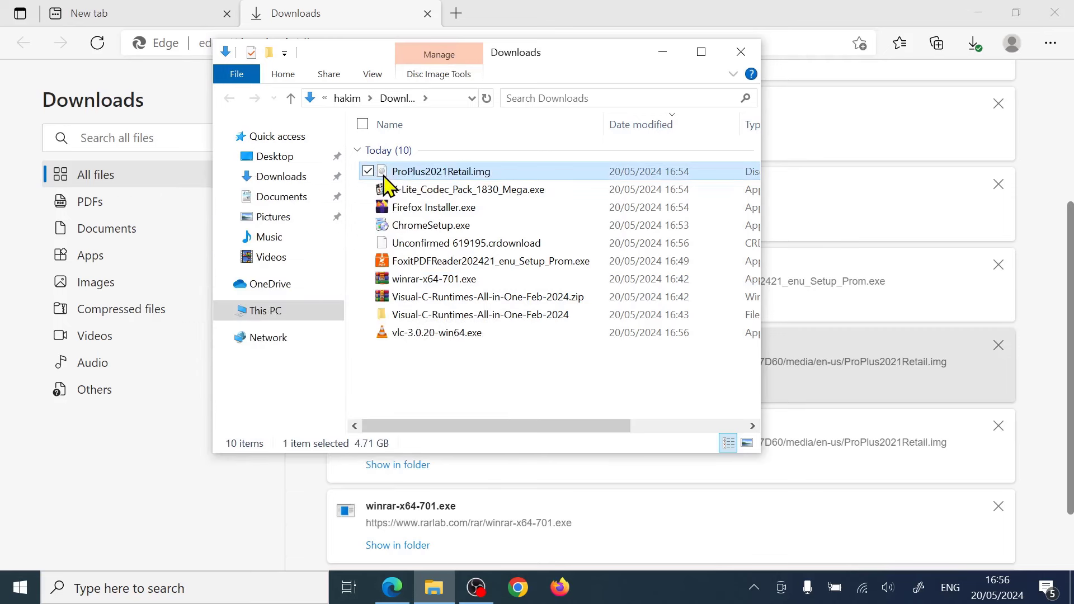
double_click(393, 176)
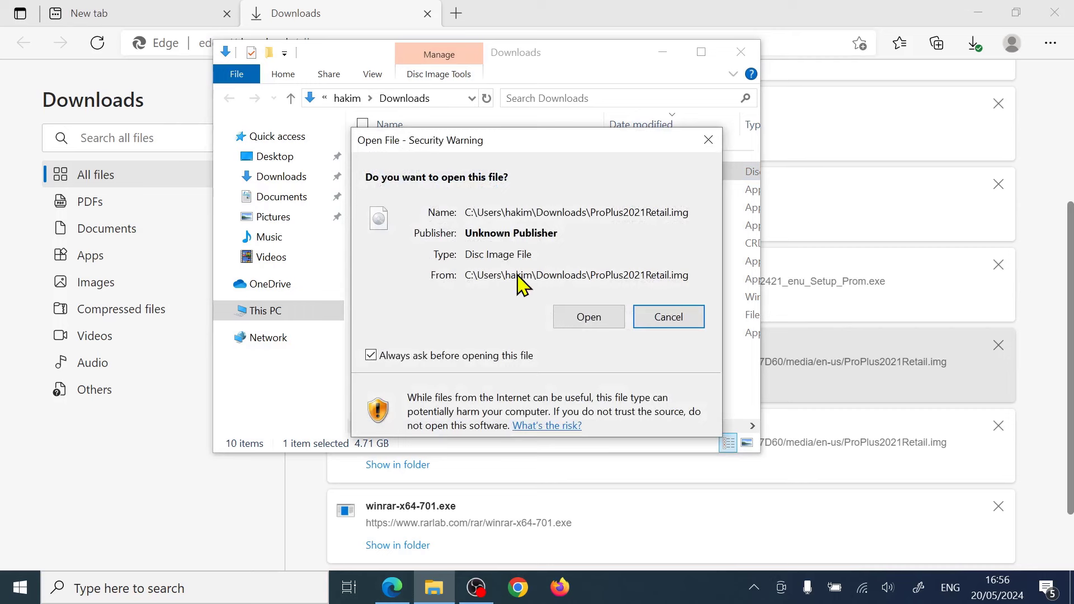
left_click(574, 320)
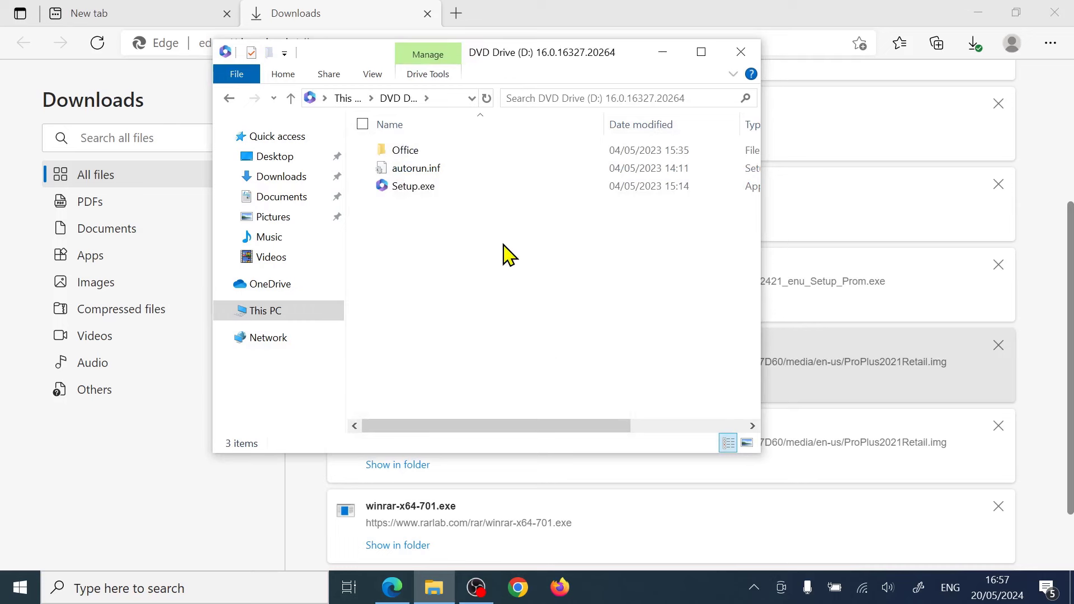
Run Setup.exe from the mounted DVD drive, allow Setup32.exe to run and minimise the drive window.
double_click(411, 187)
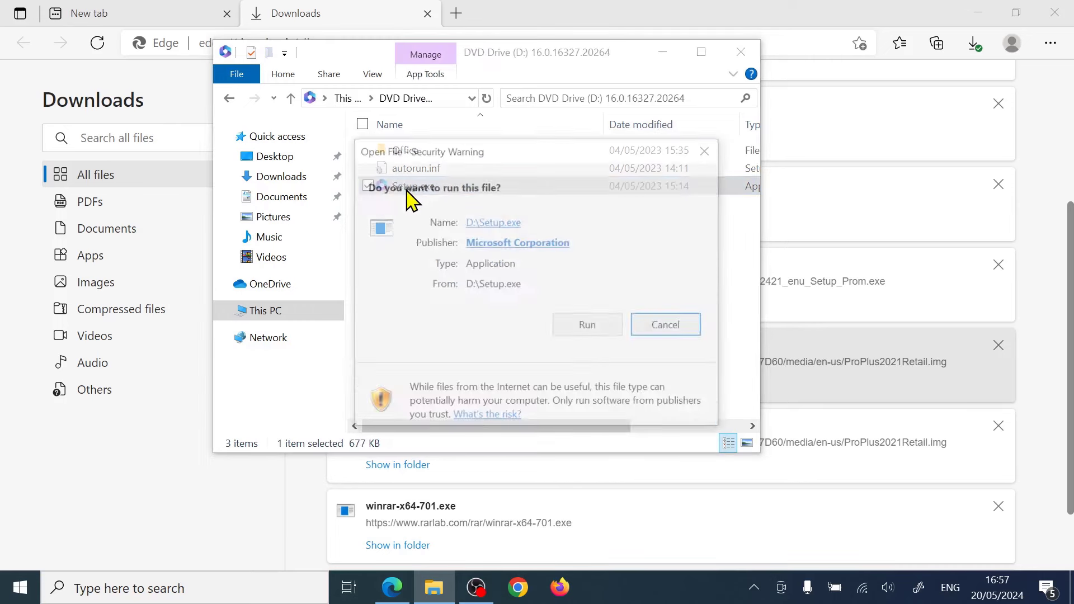
left_click(572, 330)
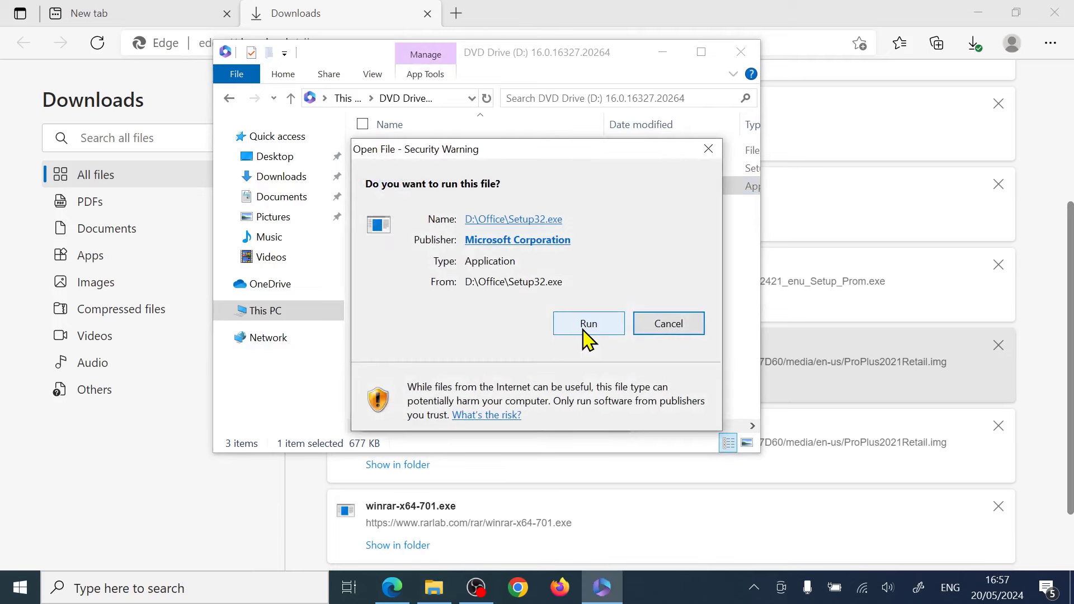
left_click(585, 336)
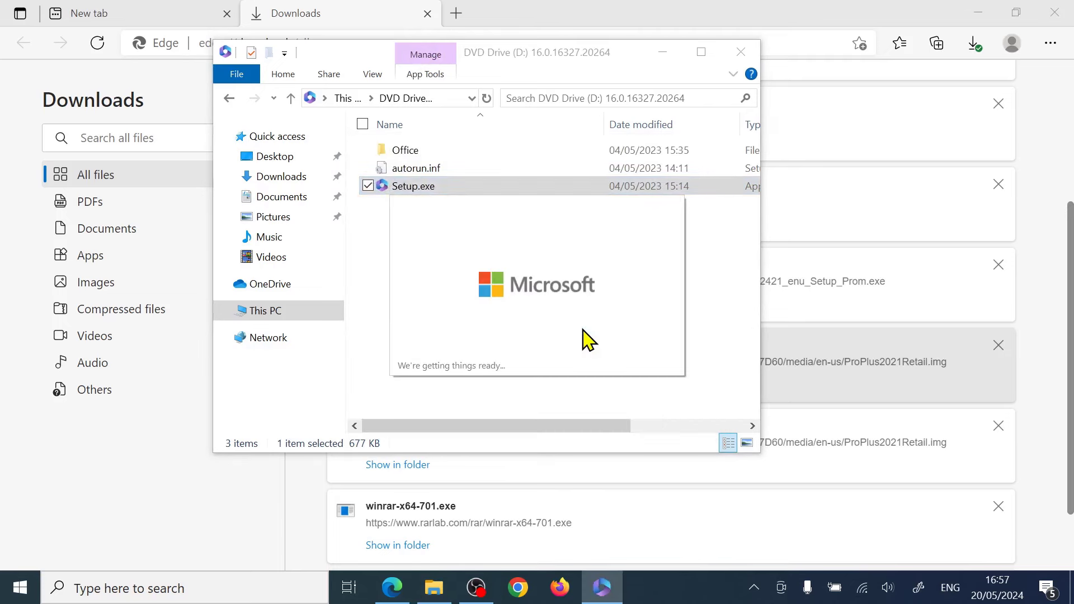
left_click(662, 52)
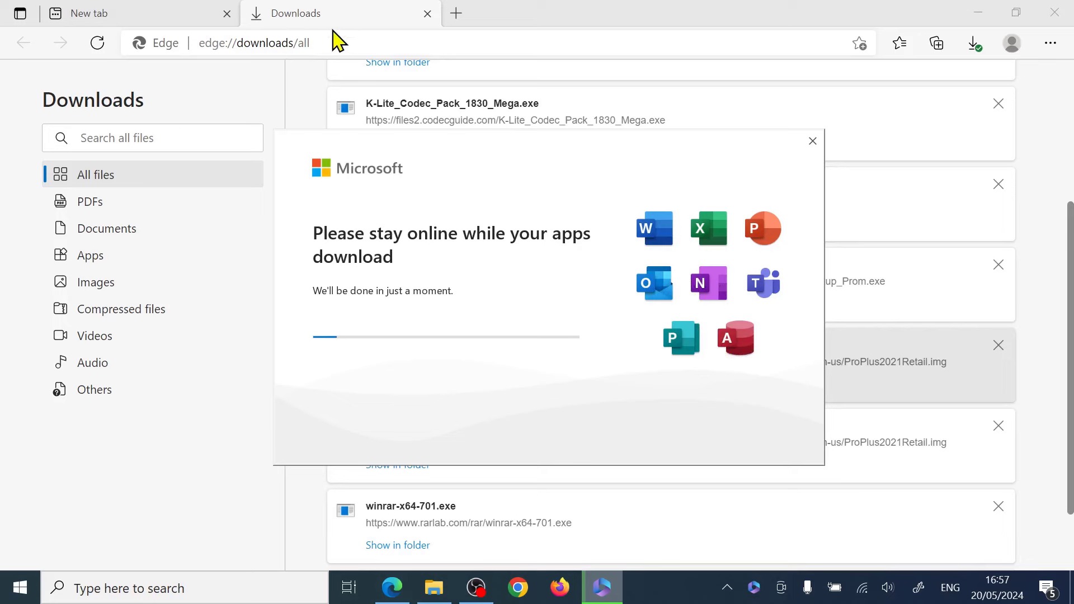
Bring Edge's downloads page to the front and show vlc-3.0.20-win64.exe in the Downloads folder.
left_click(317, 21)
scroll(547, 366, "down", 1)
scroll(547, 366, "up", 5)
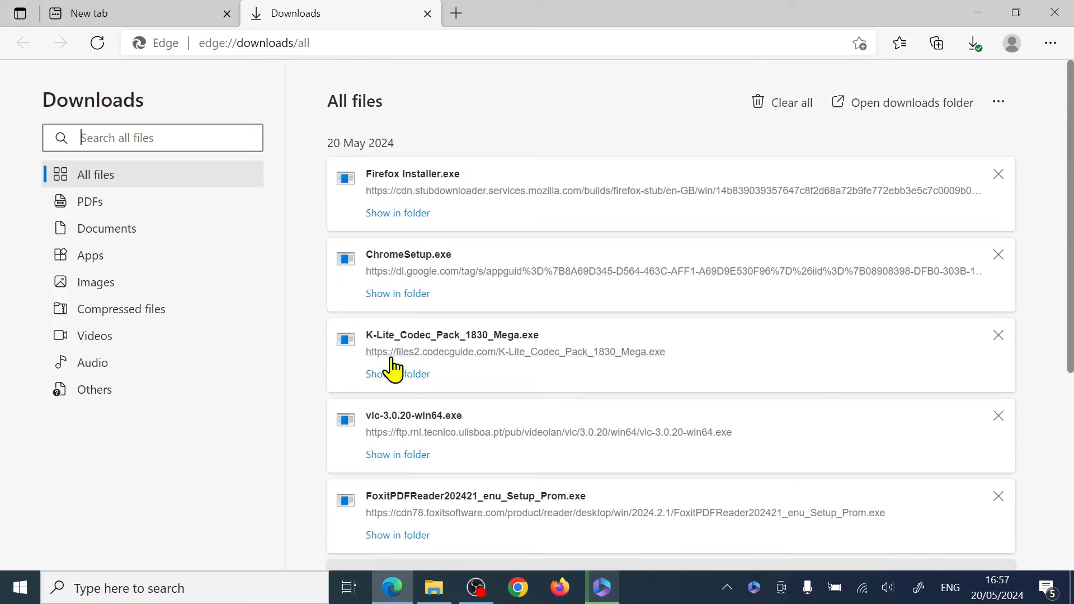
scroll(386, 399, "down", 1)
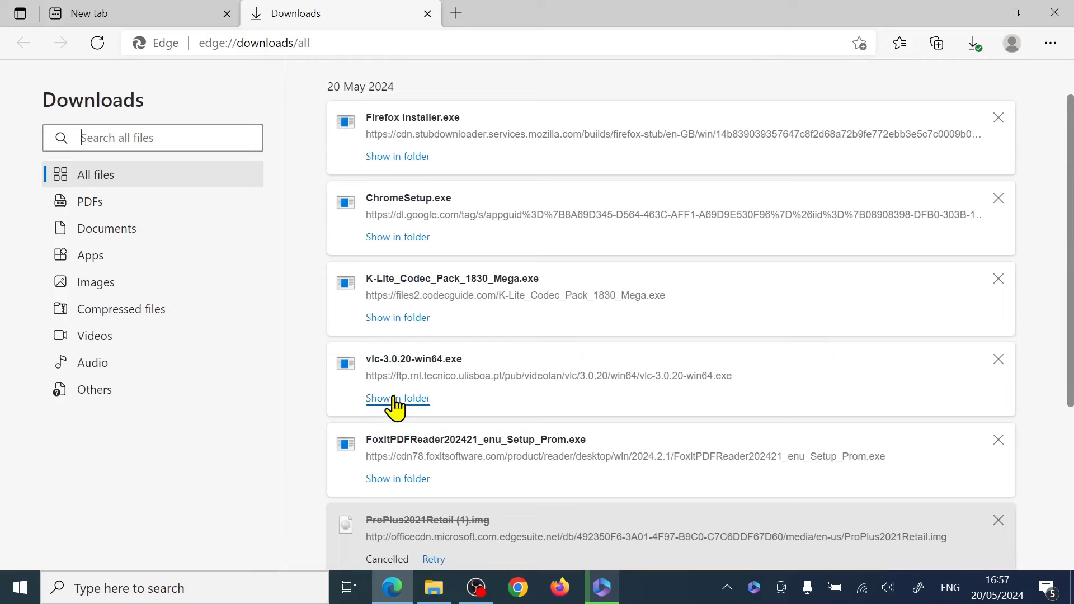
left_click(395, 398)
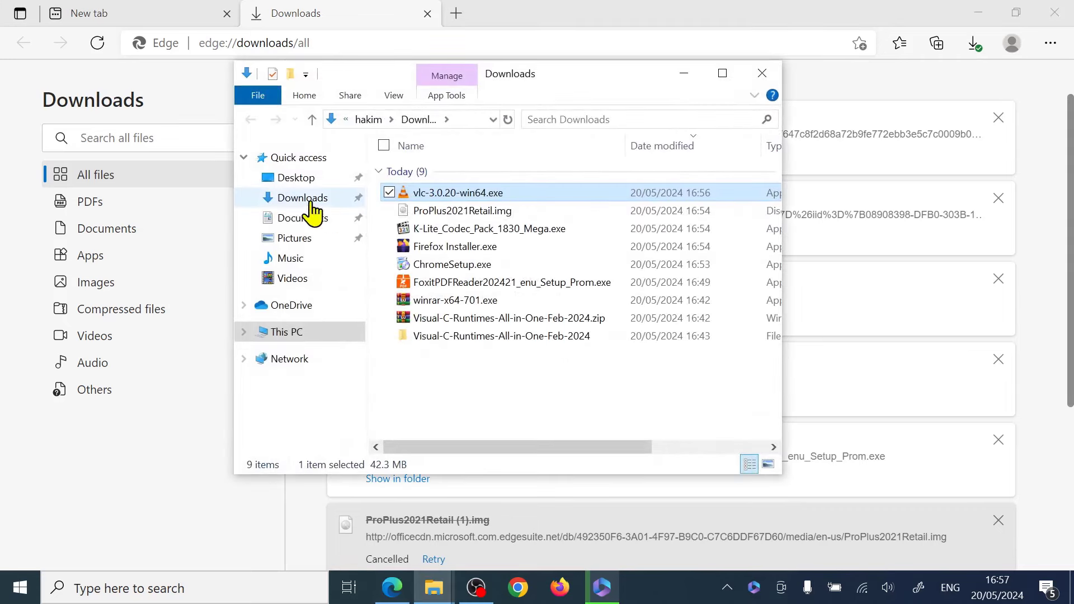
left_click(302, 199)
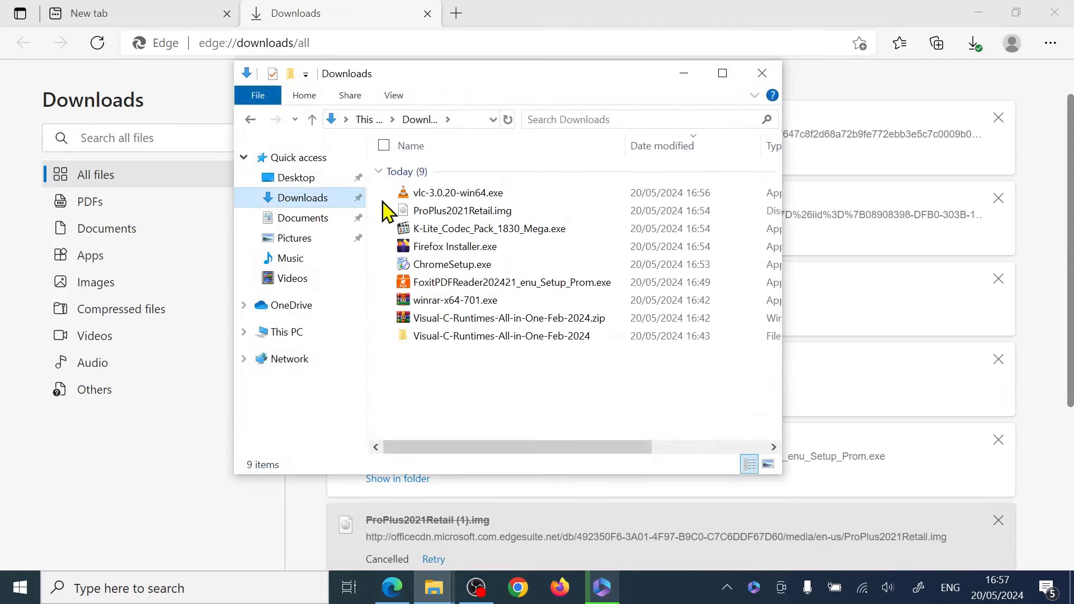
Run vlc-3.0.20-win64.exe, allow the file to open and start installing VLC media player.
double_click(469, 195)
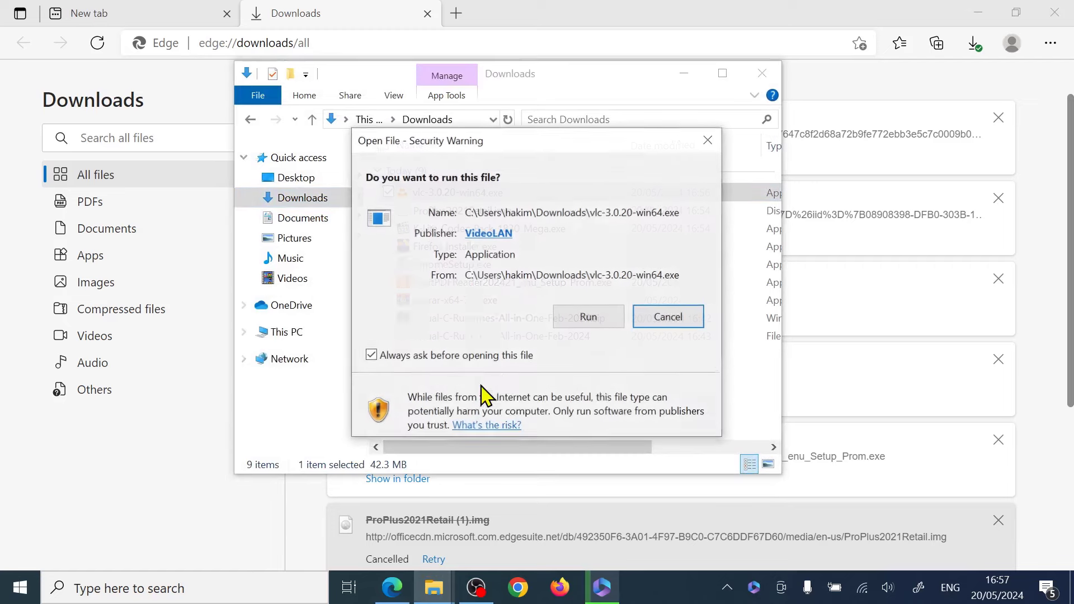
left_click(584, 318)
left_click(542, 329)
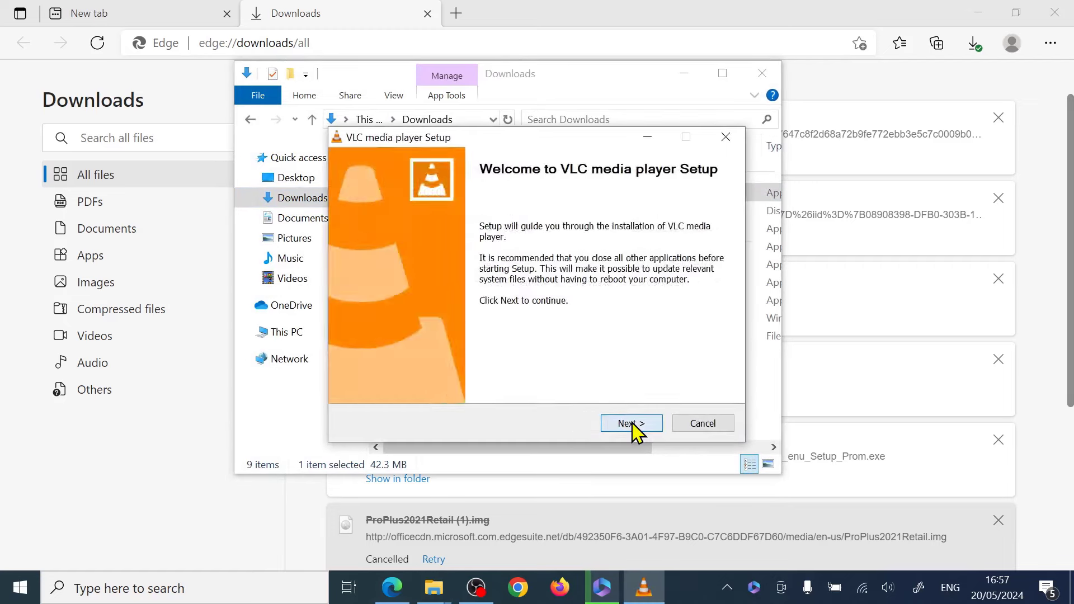
left_click(631, 423)
left_click(631, 423)
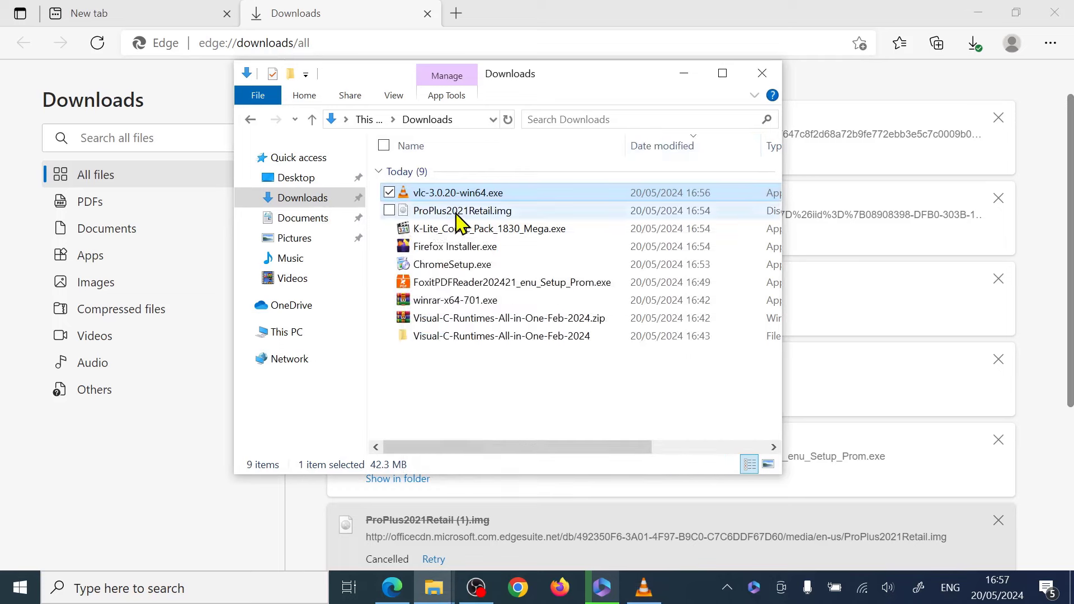
Run K-Lite_Codec_Pack_1830_Mega.exe and install it, declining the Infatica P2B Network offer.
left_click(424, 239)
double_click(445, 230)
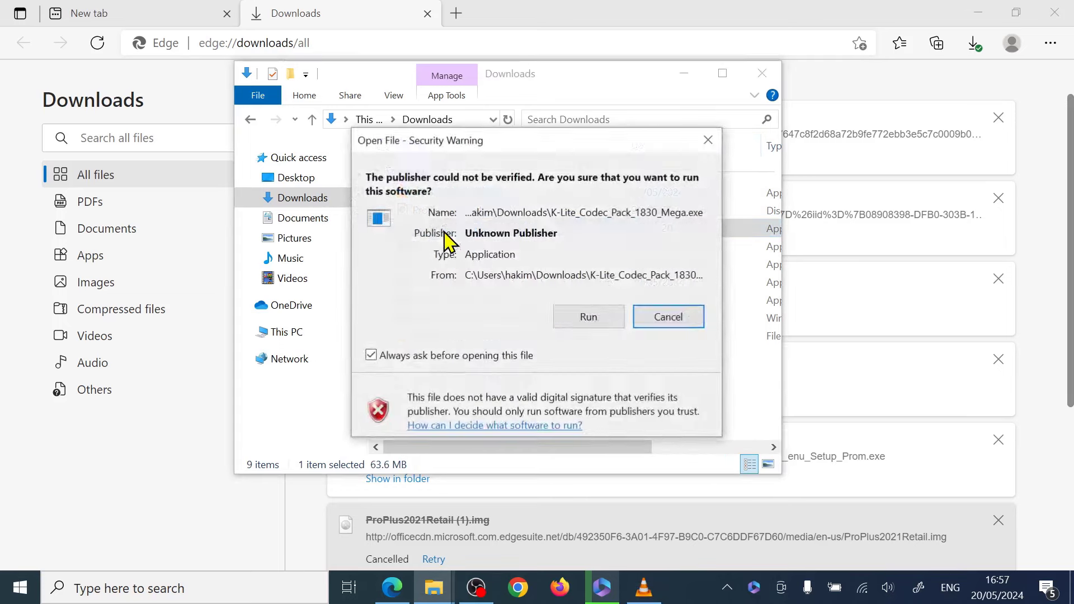
left_click(585, 314)
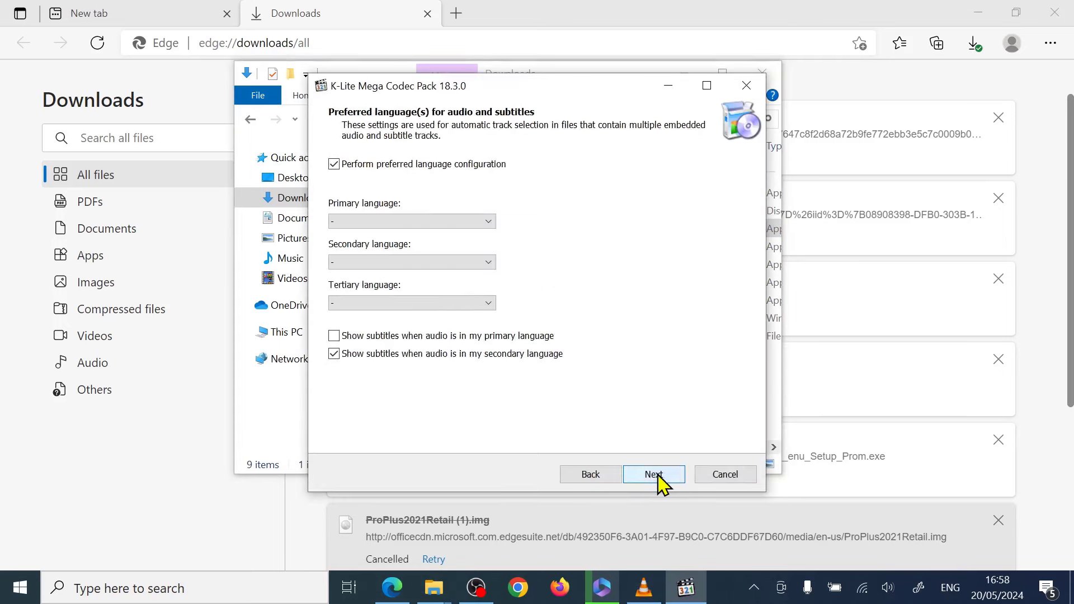
left_click(655, 476)
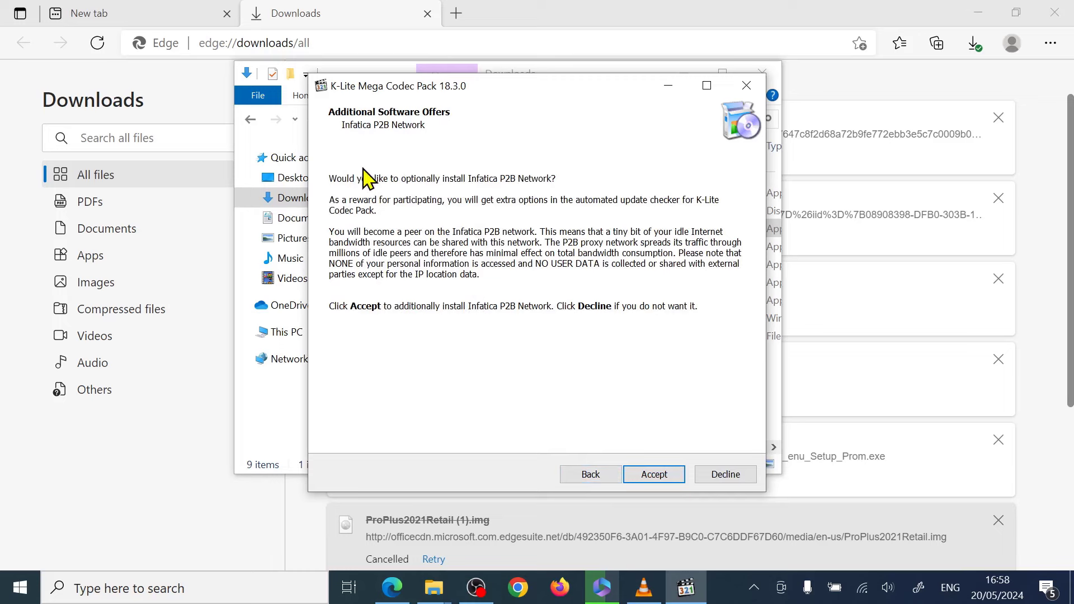
left_click(725, 475)
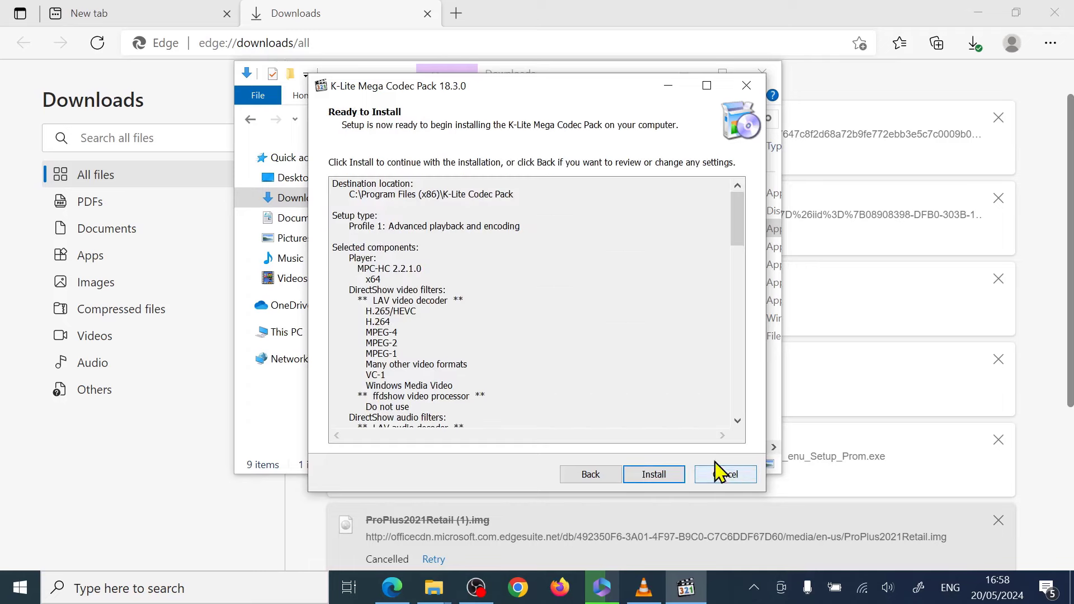
left_click(666, 477)
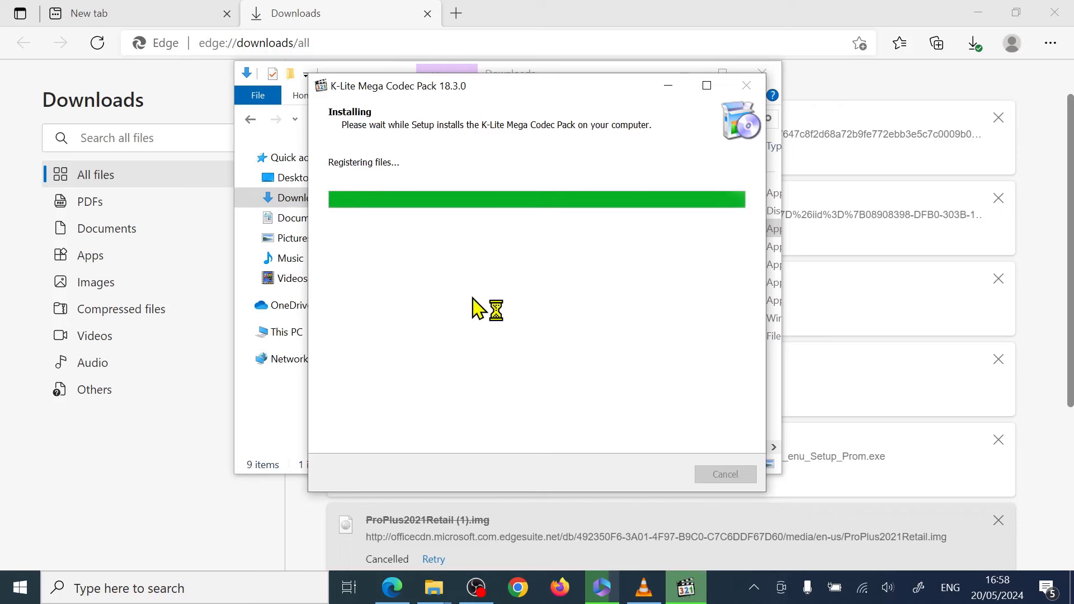
Open YouTube in a new Edge tab, search for the channel by its owner's name and open the channel page.
left_click(365, 11)
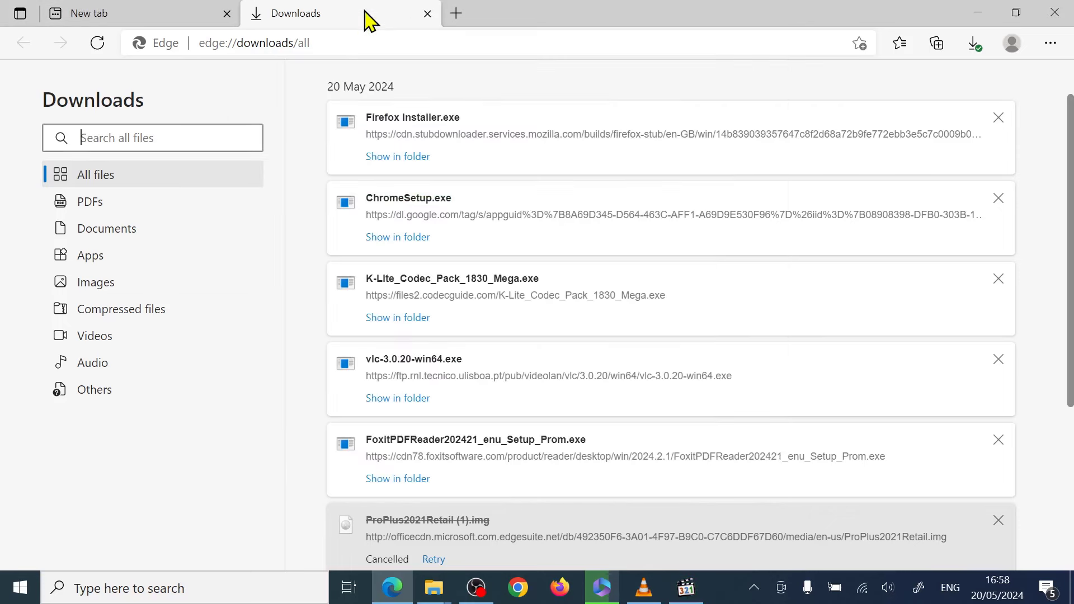
left_click(455, 14)
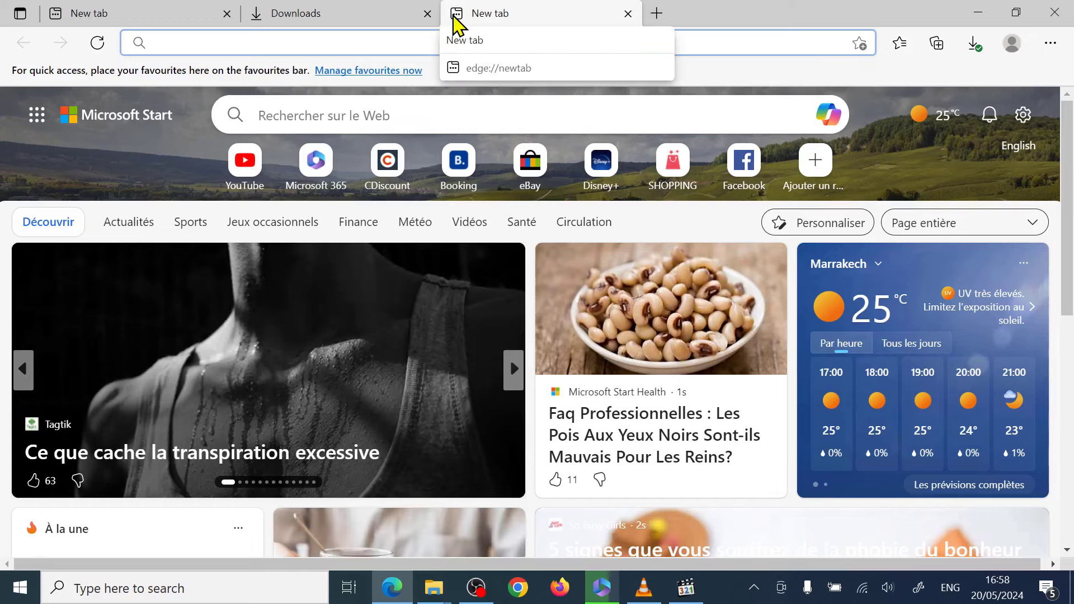
left_click(244, 162)
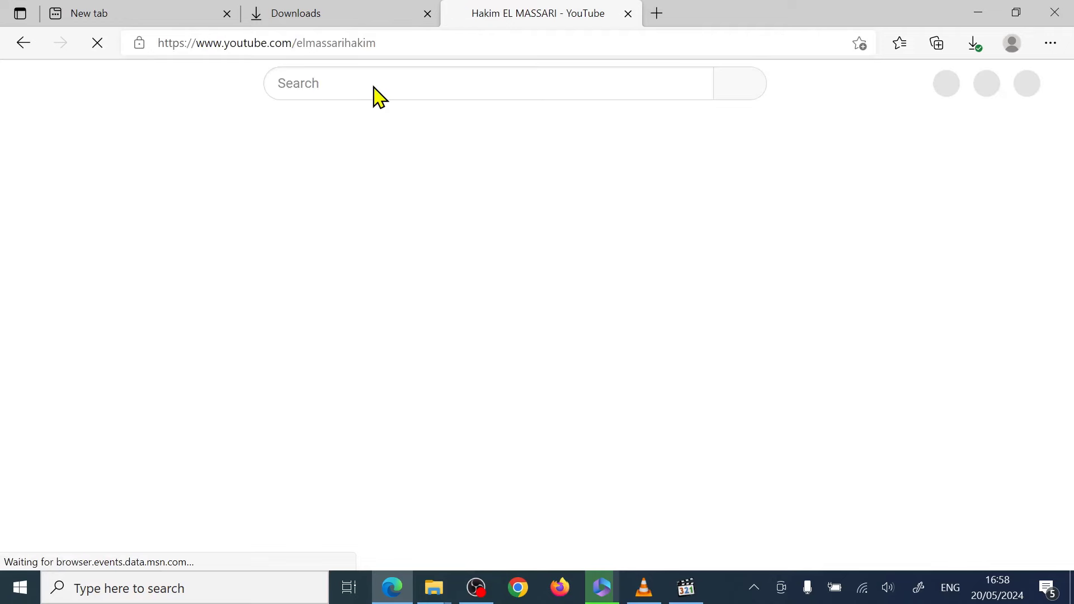
left_click(360, 85)
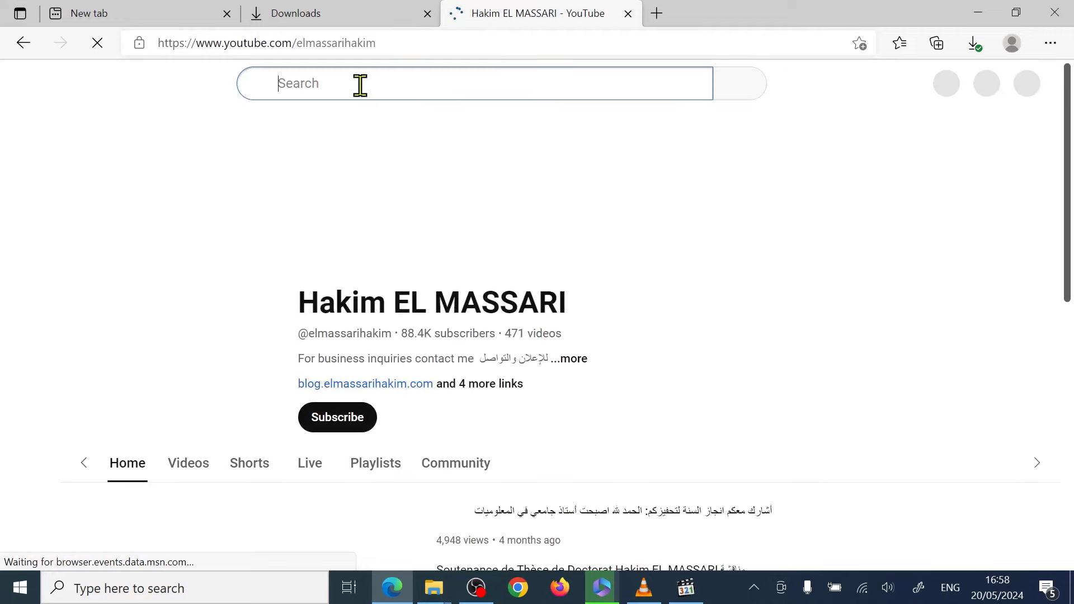
type("hakim el massari")
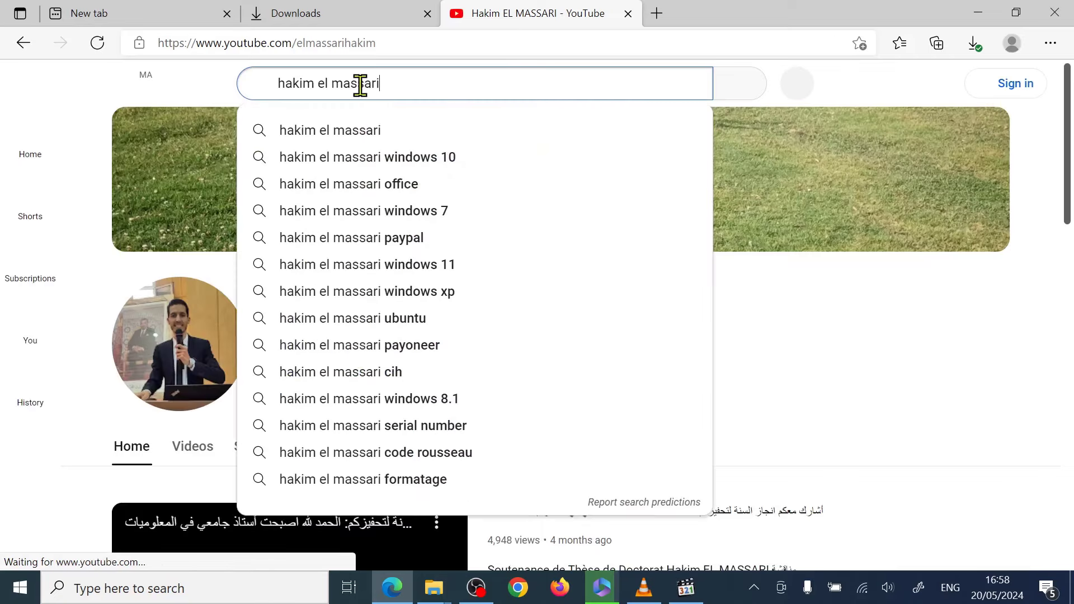
key("Return")
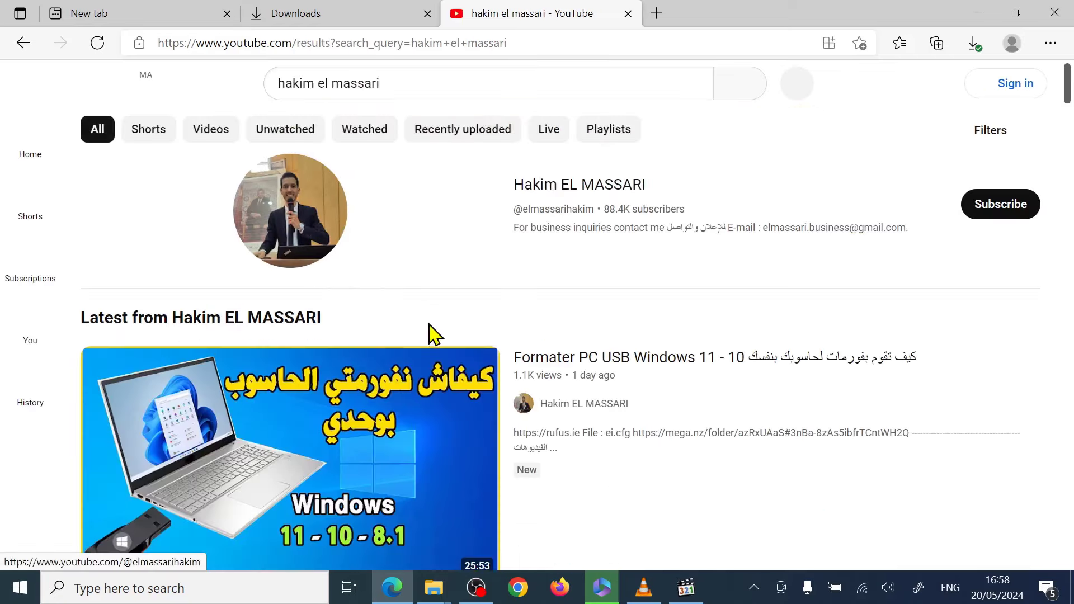
left_click(305, 232)
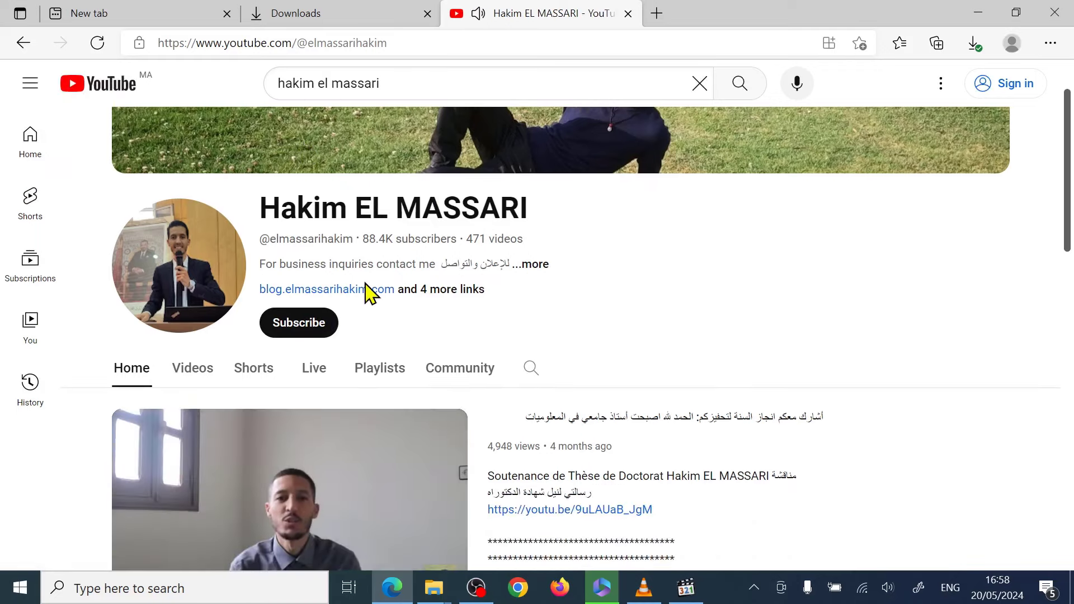
Show all of the channel's links and open its Linktree page to view the listed links.
left_click(450, 289)
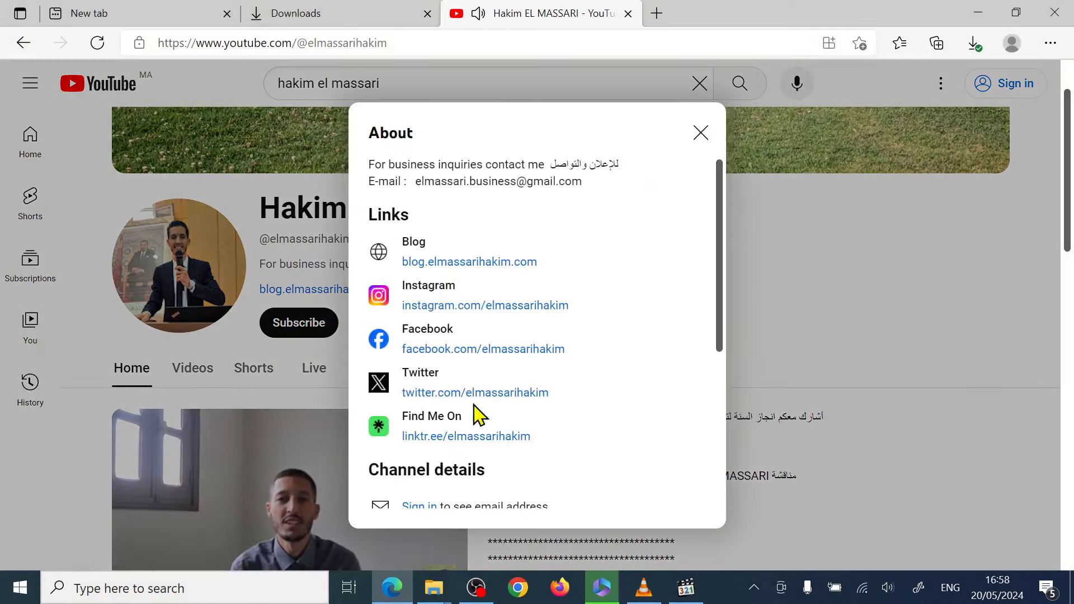
left_click_drag(407, 417, 467, 418)
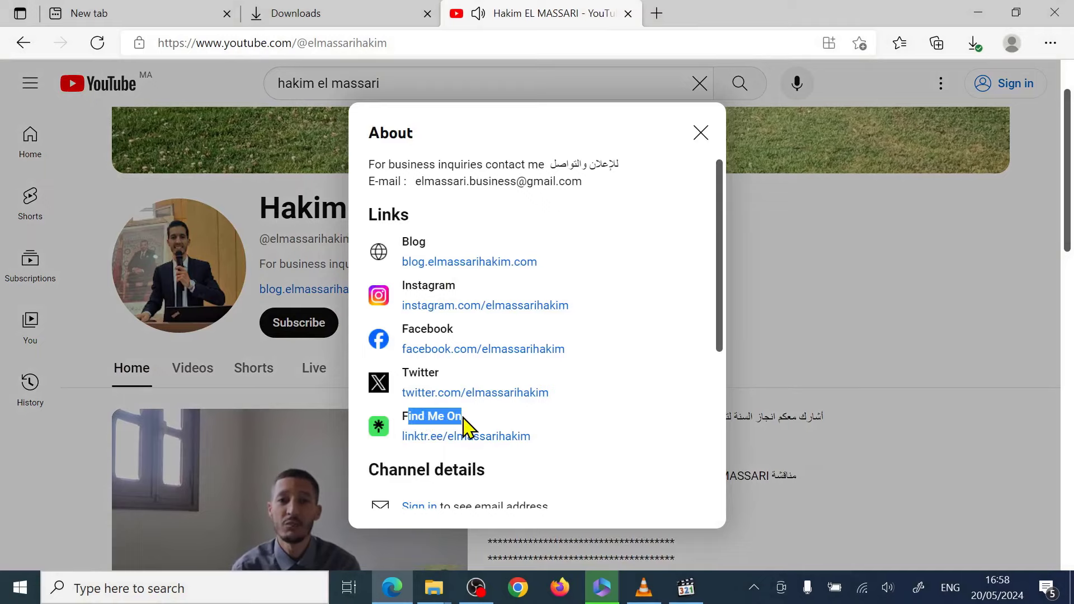
left_click(438, 444)
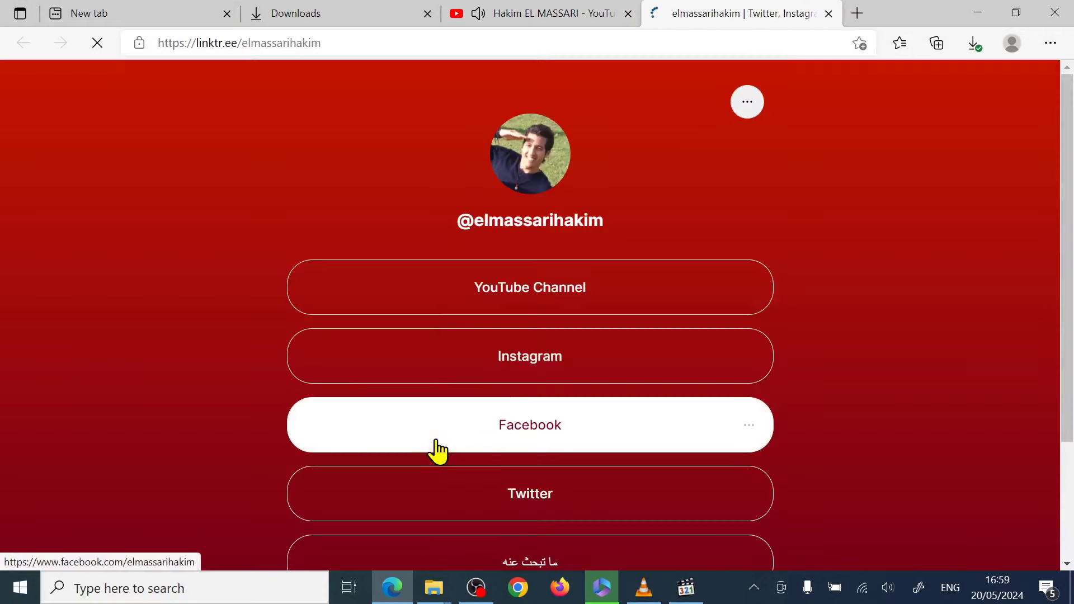
scroll(503, 392, "down", 3)
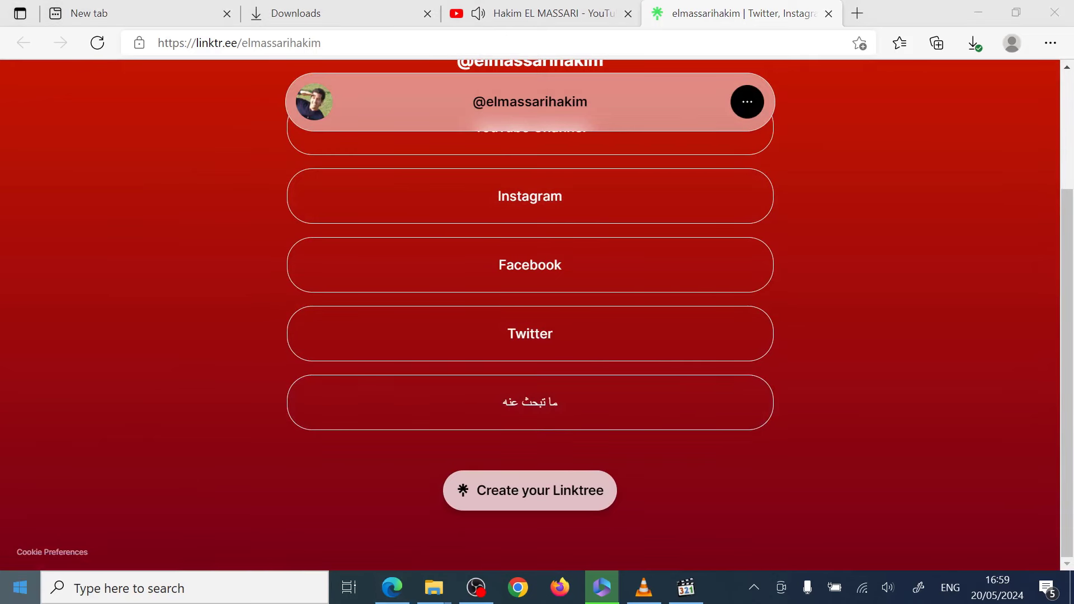
Launch WinRAR from the Windows search, dismiss its first-use notification and close the program.
key("super")
type("wi")
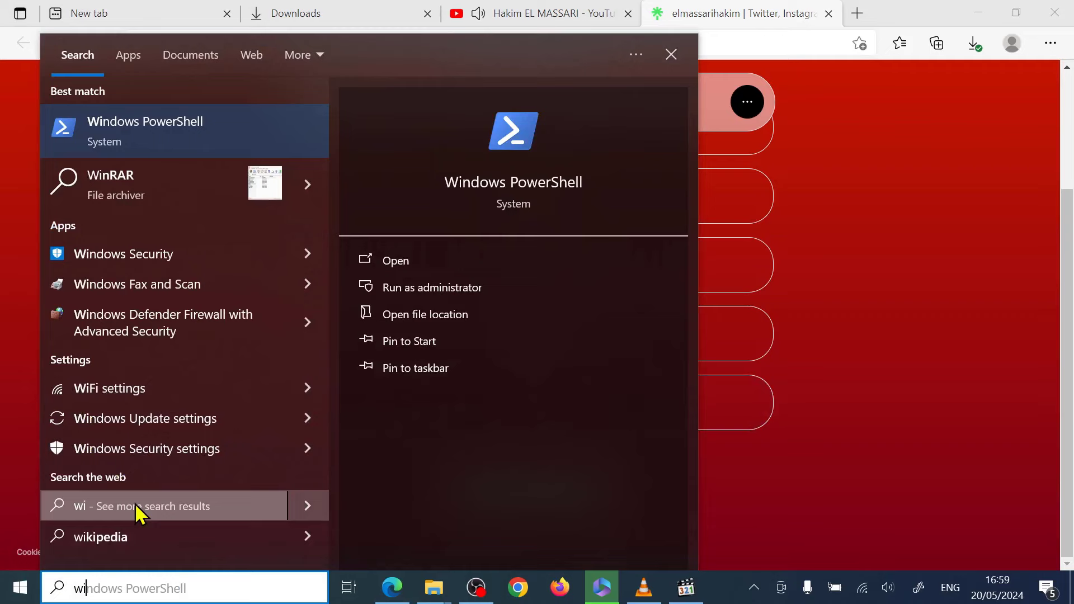
type("nrar")
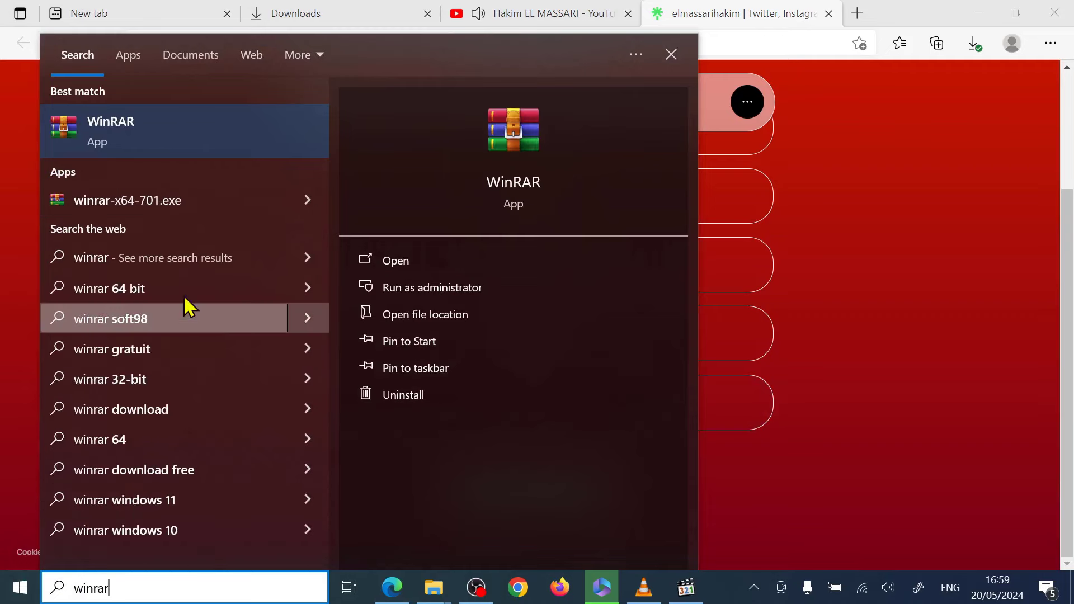
left_click(128, 140)
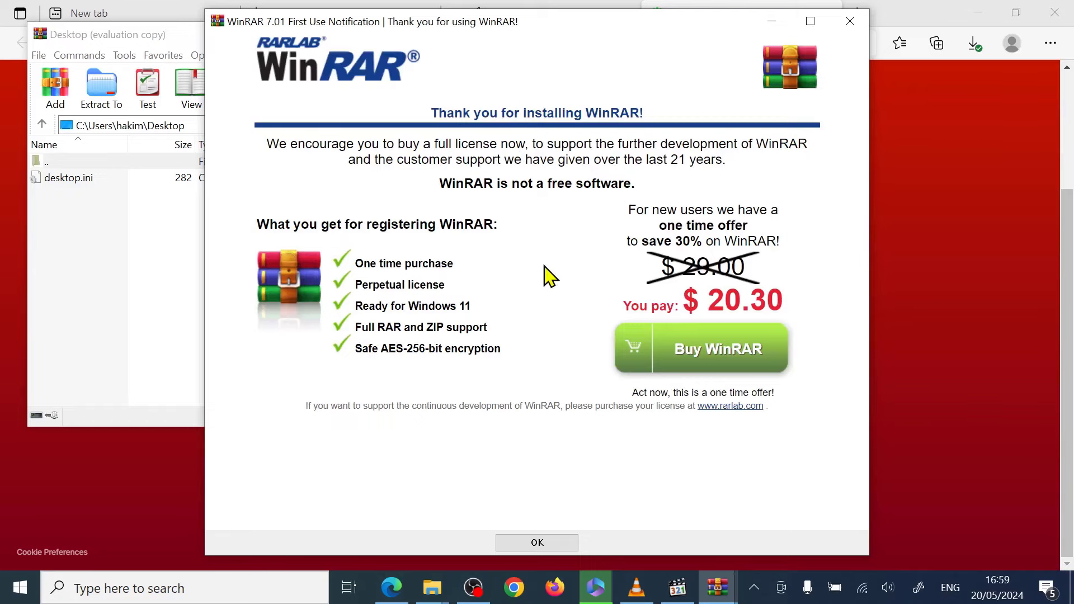
left_click(849, 22)
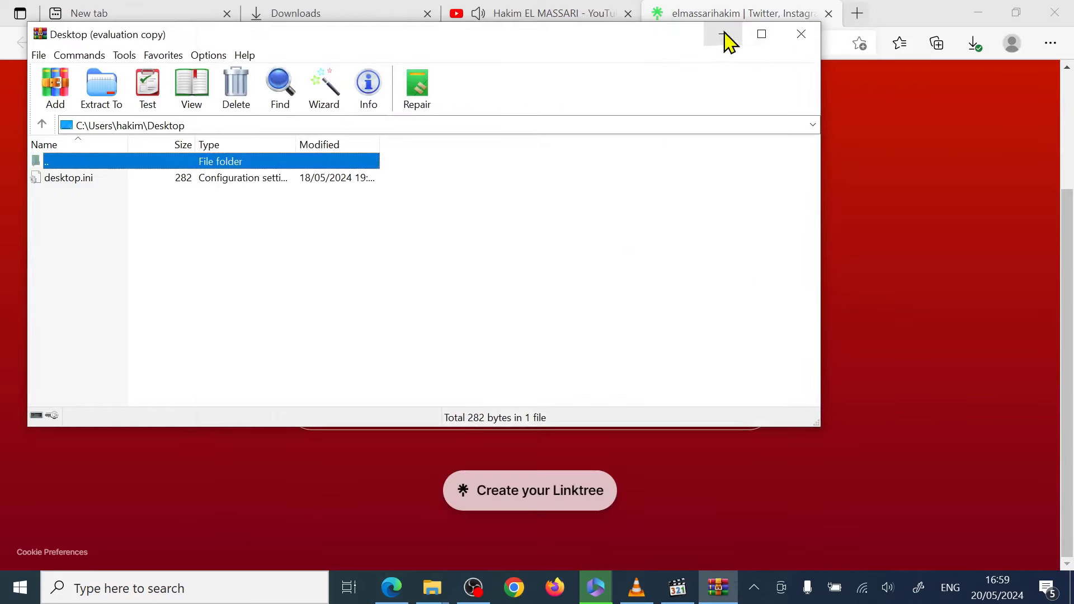
left_click(792, 37)
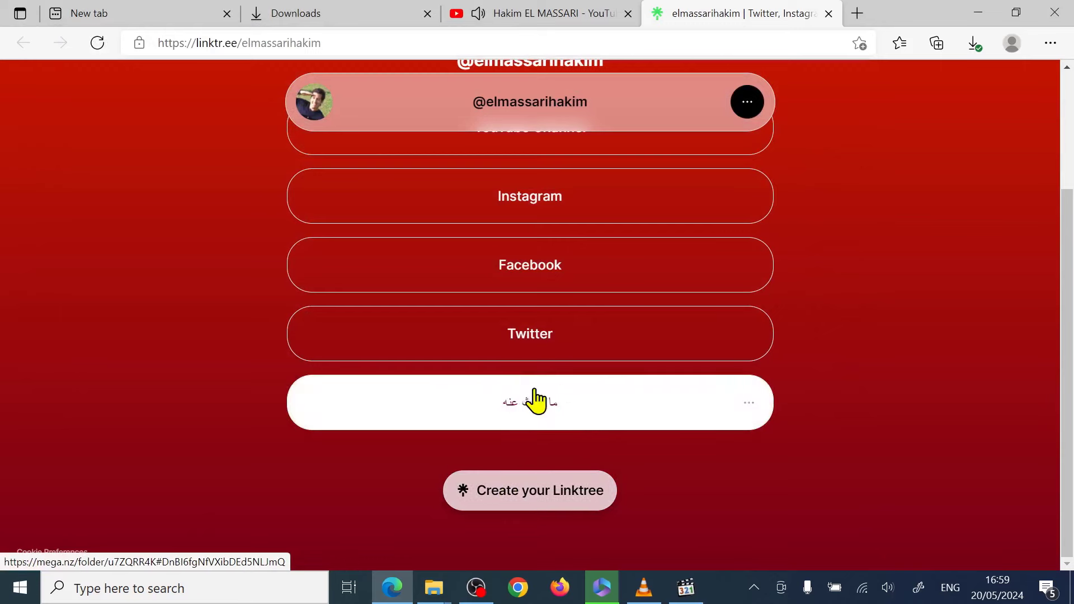
Close the Linktree and YouTube tabs to return to Edge's downloads page.
scroll(532, 403, "up", 1)
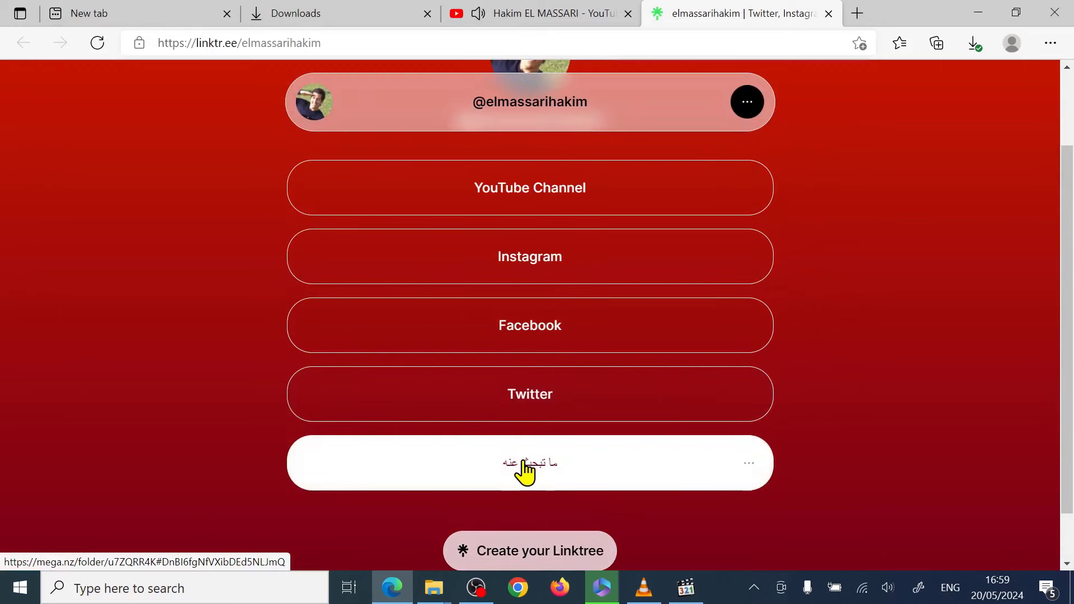
left_click(828, 13)
left_click(628, 13)
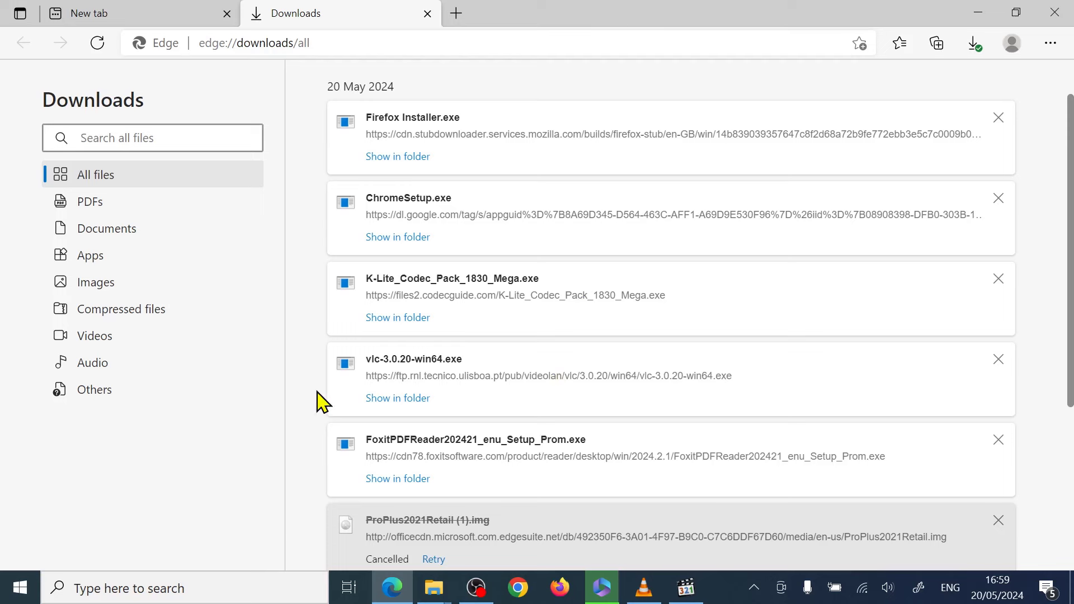
Finish the K-Lite Mega Codec Pack and VLC setups, closing the launched VLC player and the Codec Guide tab.
left_click(687, 586)
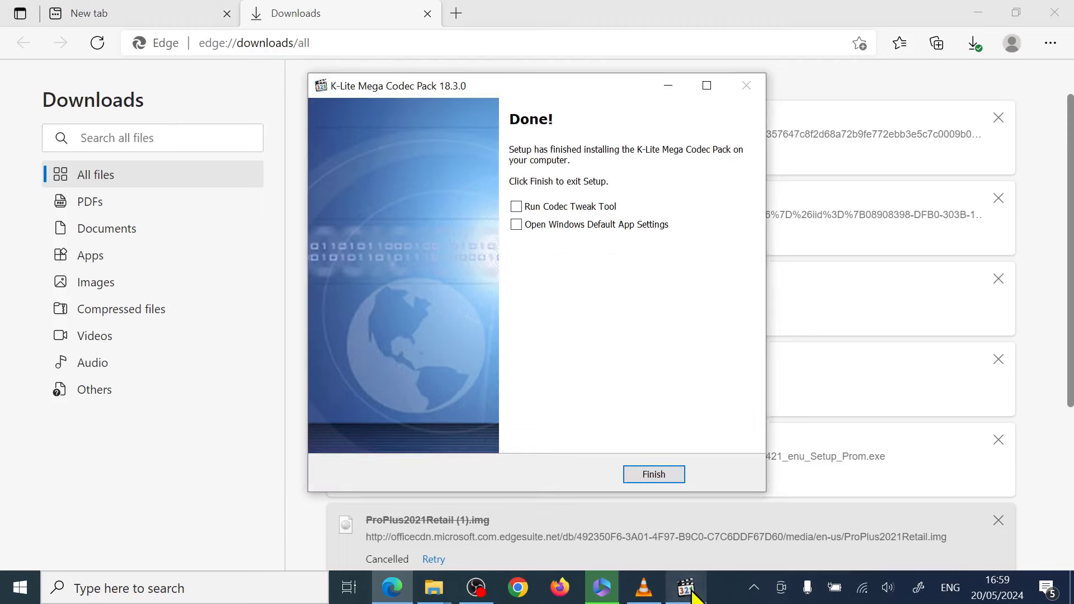
left_click(652, 475)
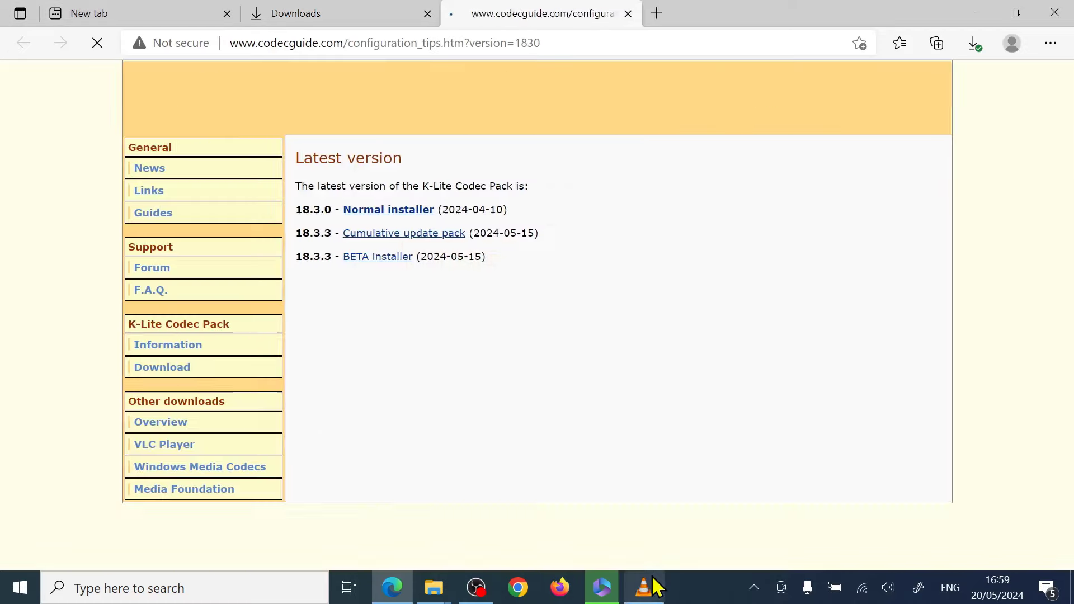
left_click(628, 428)
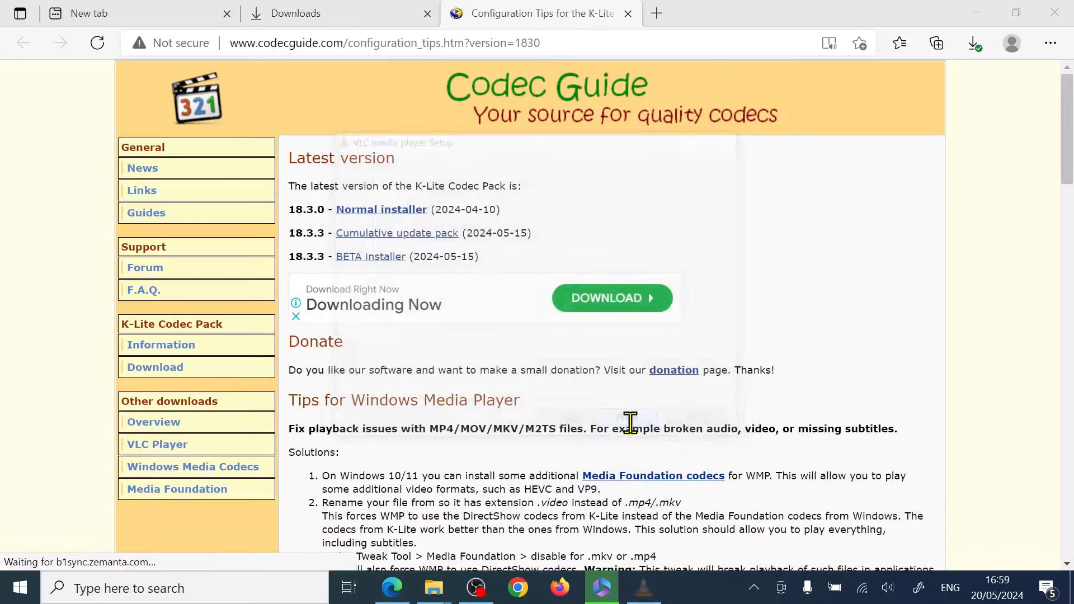
left_click(730, 517)
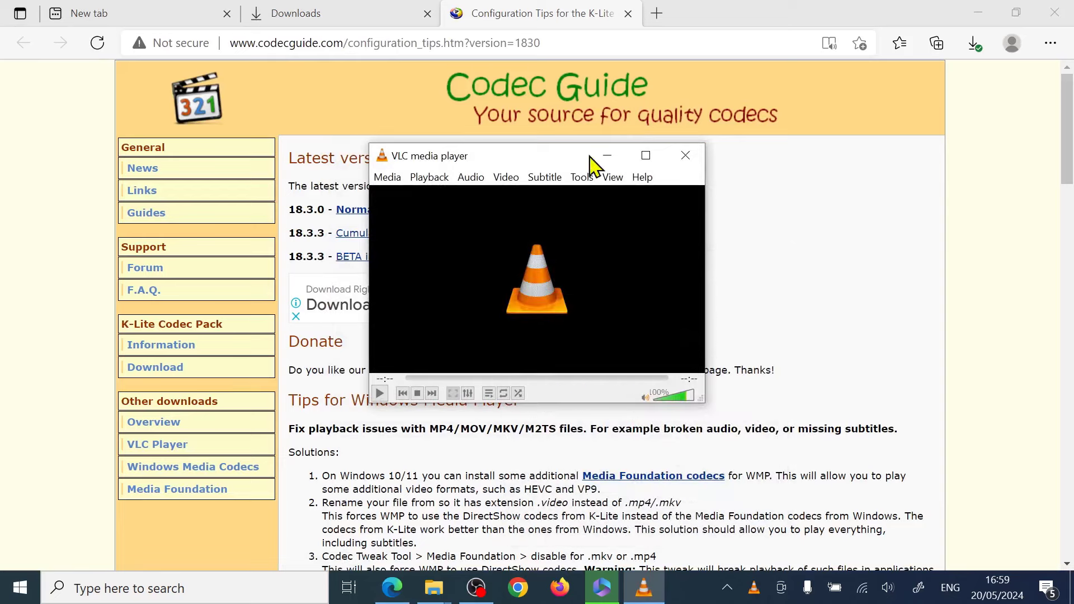
left_click(683, 156)
left_click(628, 14)
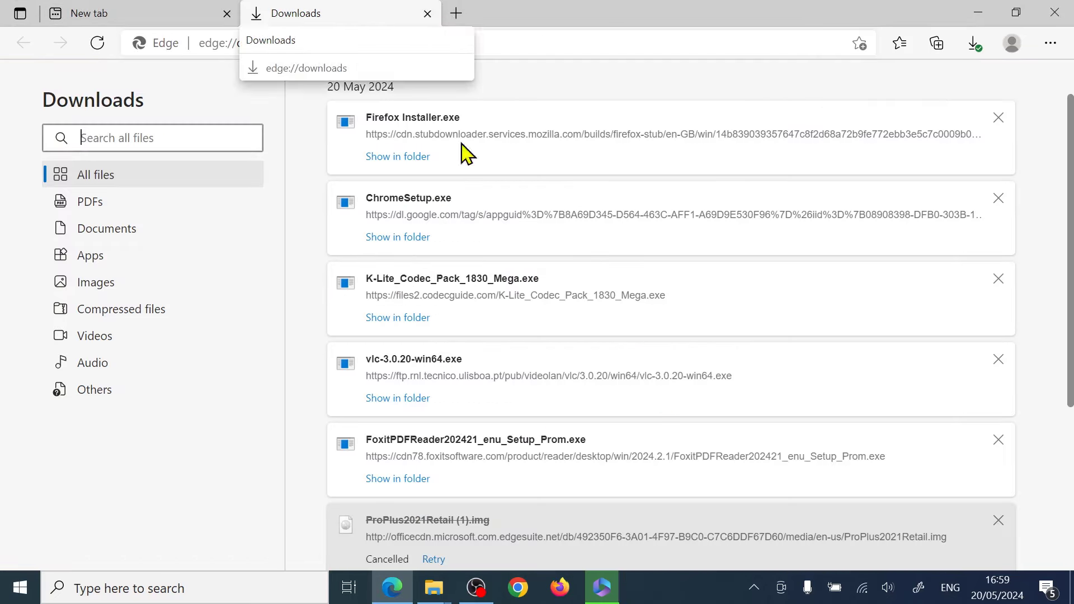
Close both Edge tabs, Downloads and New tab, and then the Downloads folder window.
scroll(513, 316, "down", 4)
scroll(513, 316, "up", 5)
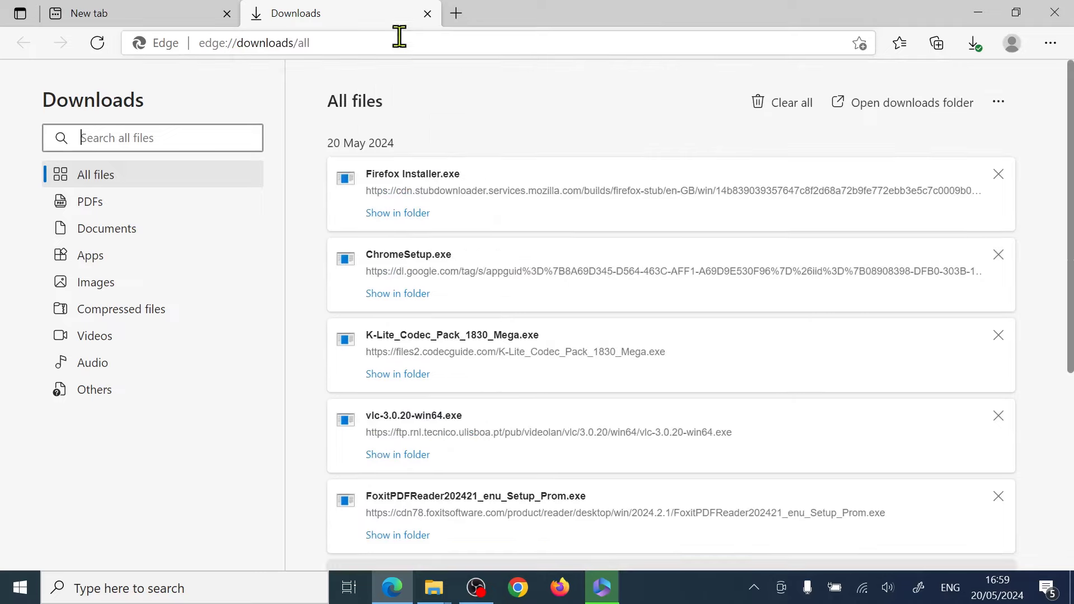
left_click(427, 13)
left_click(227, 13)
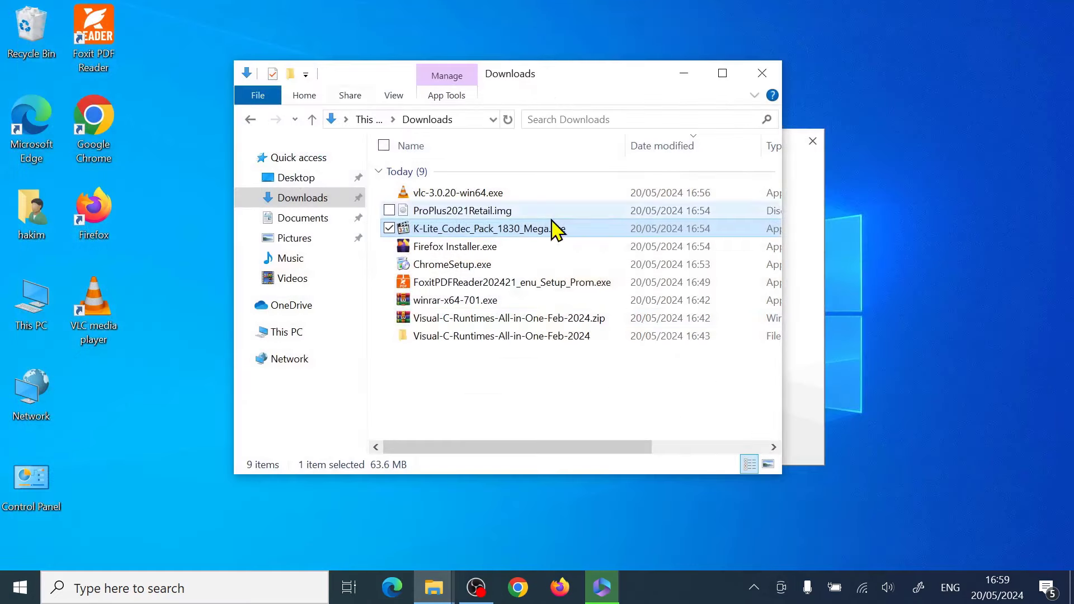
left_click(763, 71)
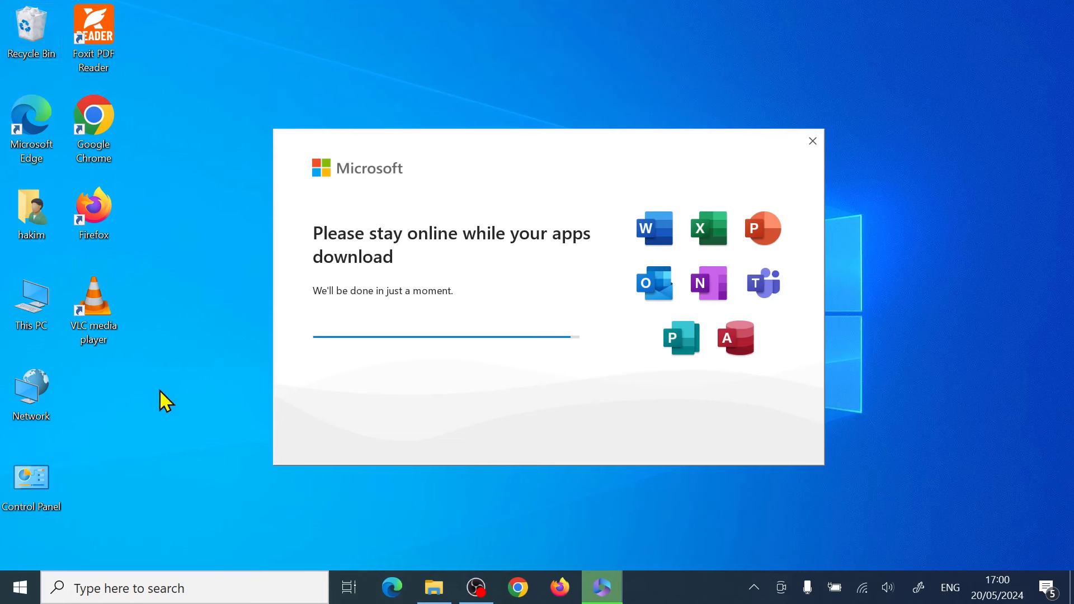
Open the Desktop icon settings from the Themes page of the Windows personalisation settings.
right_click(167, 351)
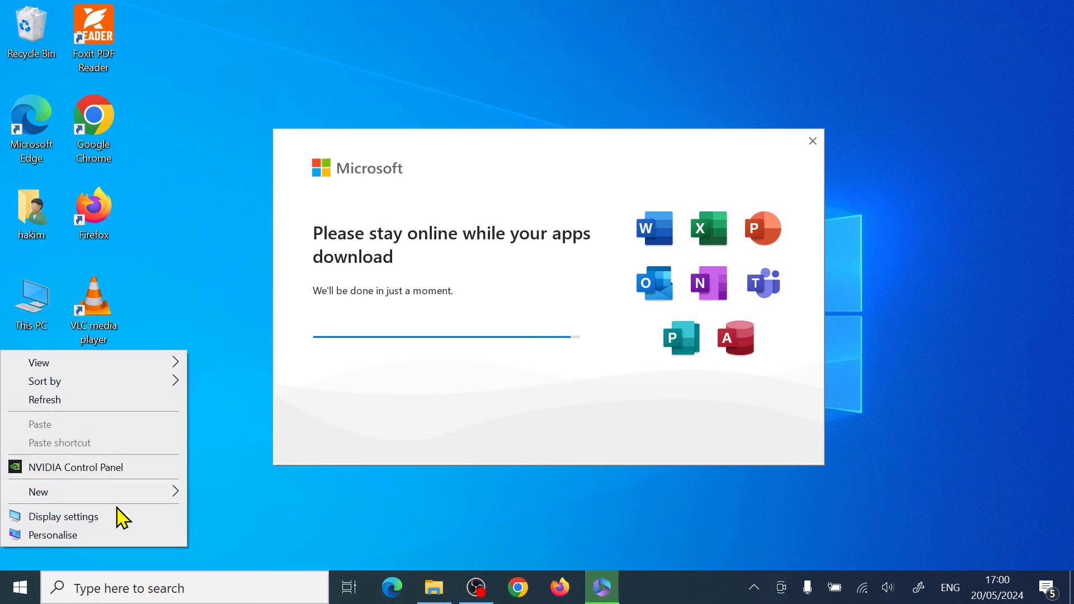
left_click(122, 538)
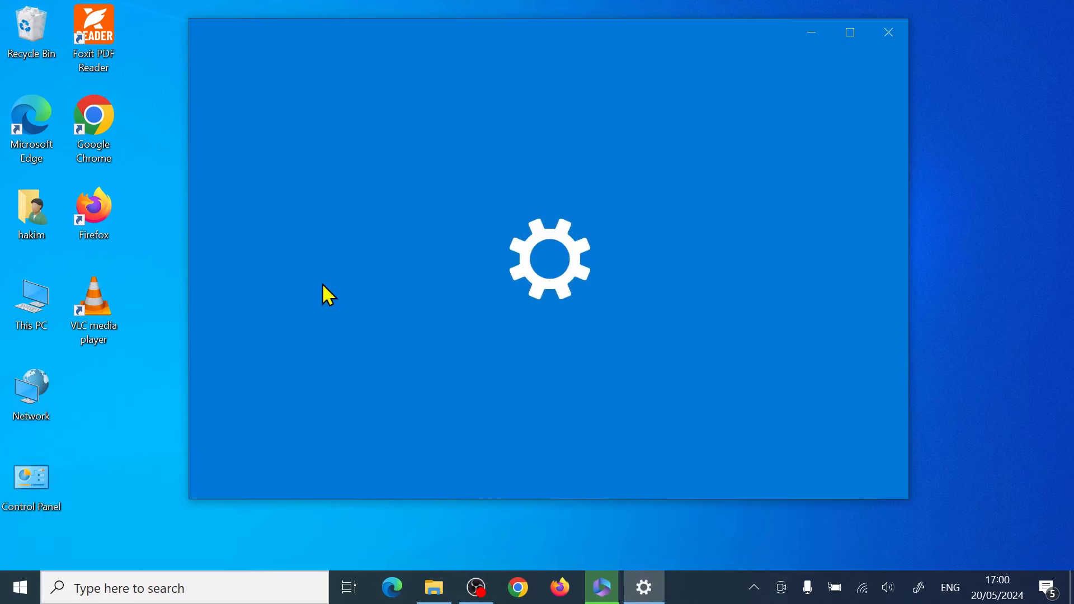
scroll(276, 358, "down", 1)
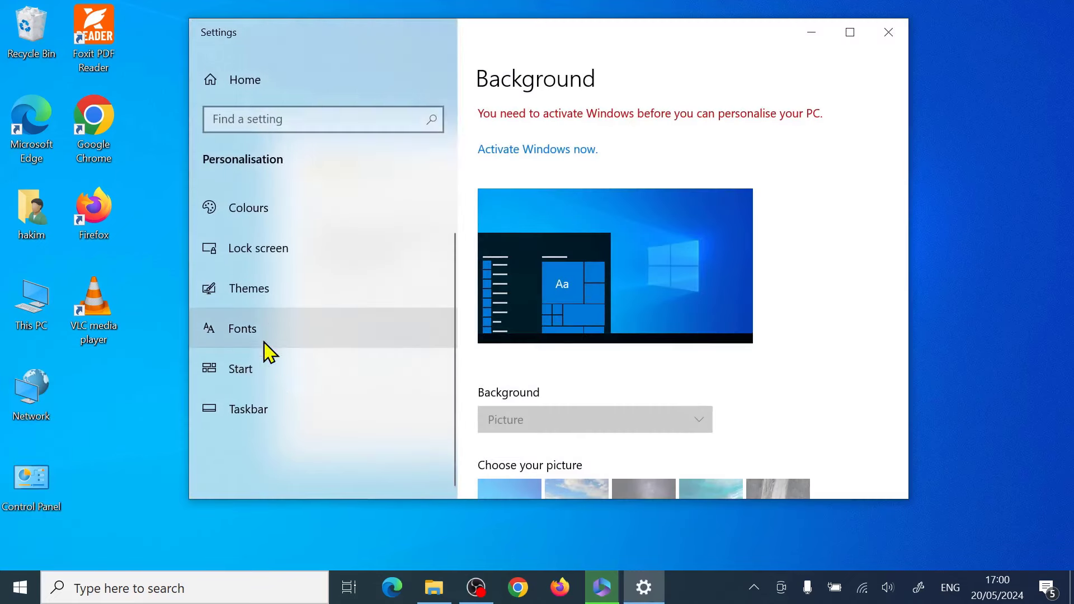
scroll(640, 356, "down", 10)
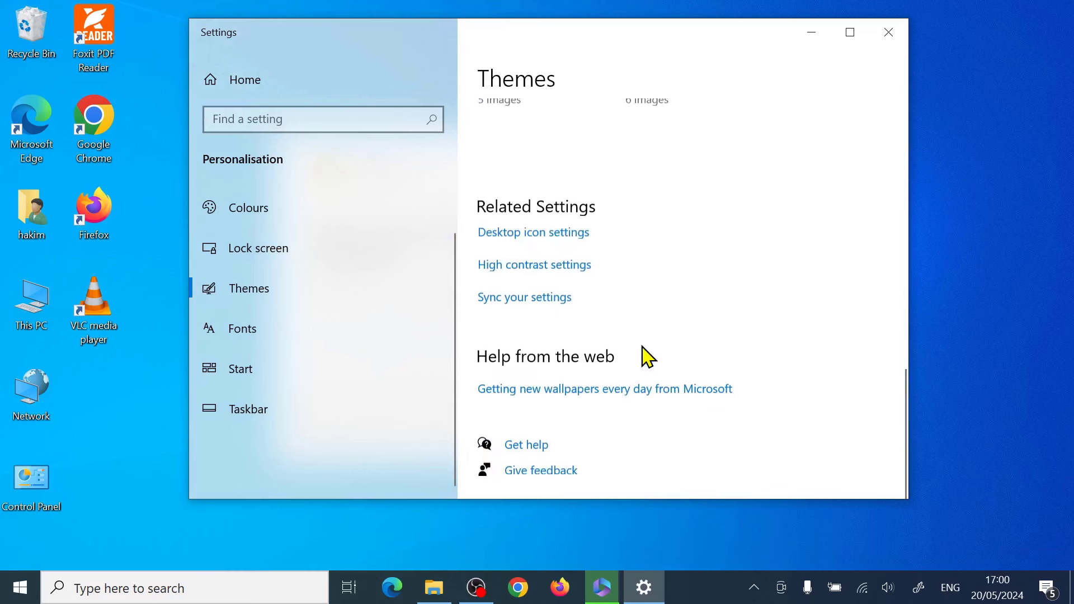
scroll(772, 203, "up", 5)
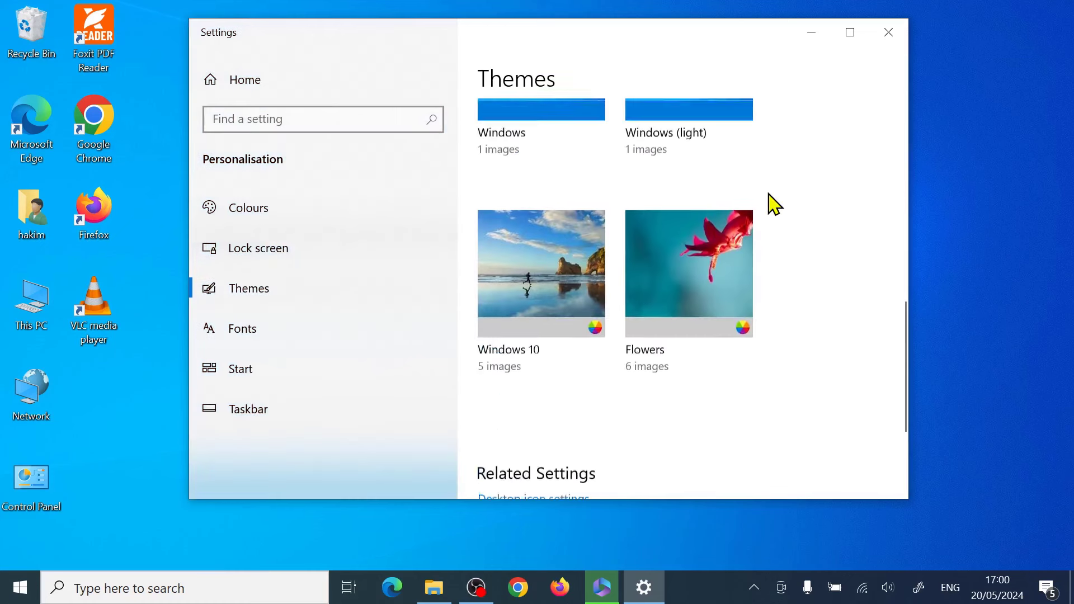
scroll(771, 204, "down", 6)
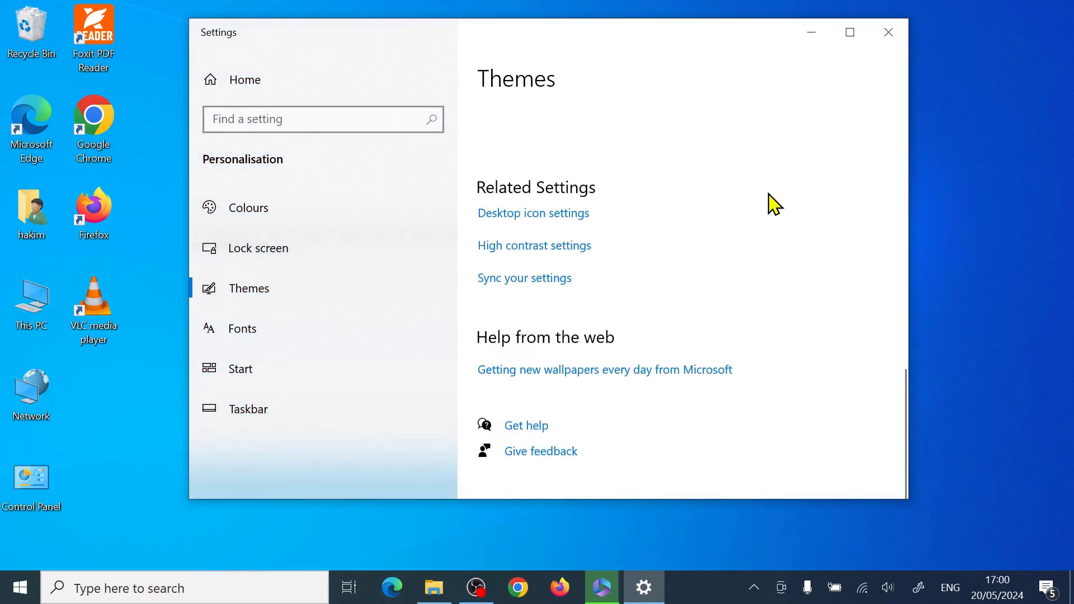
left_click(569, 217)
Review which desktop icons are enabled, accept the Desktop Icon Settings dialog and close Settings.
left_click_drag(223, 32, 619, 66)
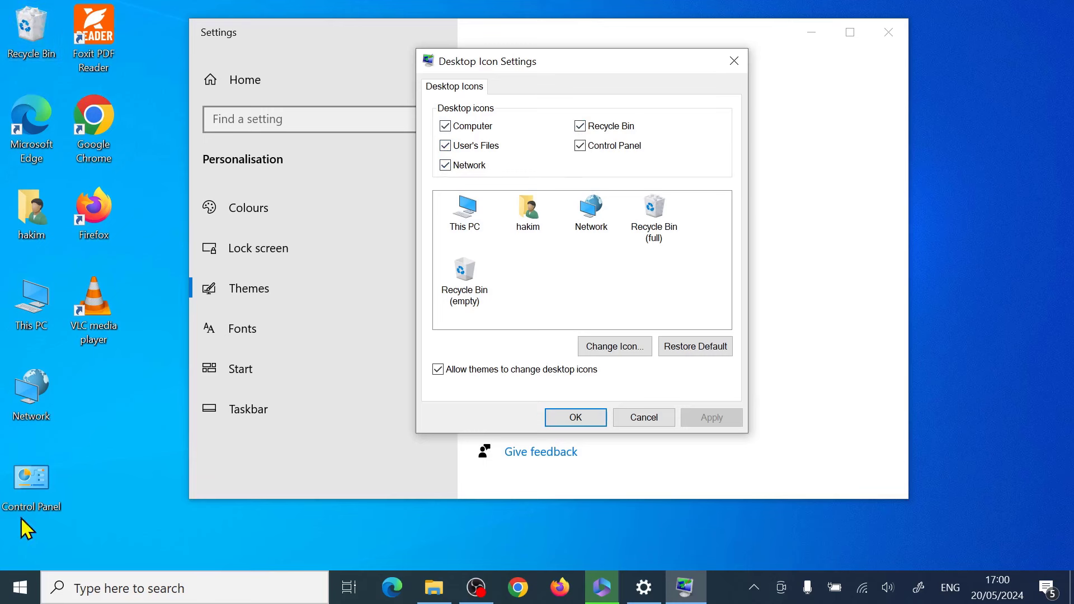
left_click(588, 421)
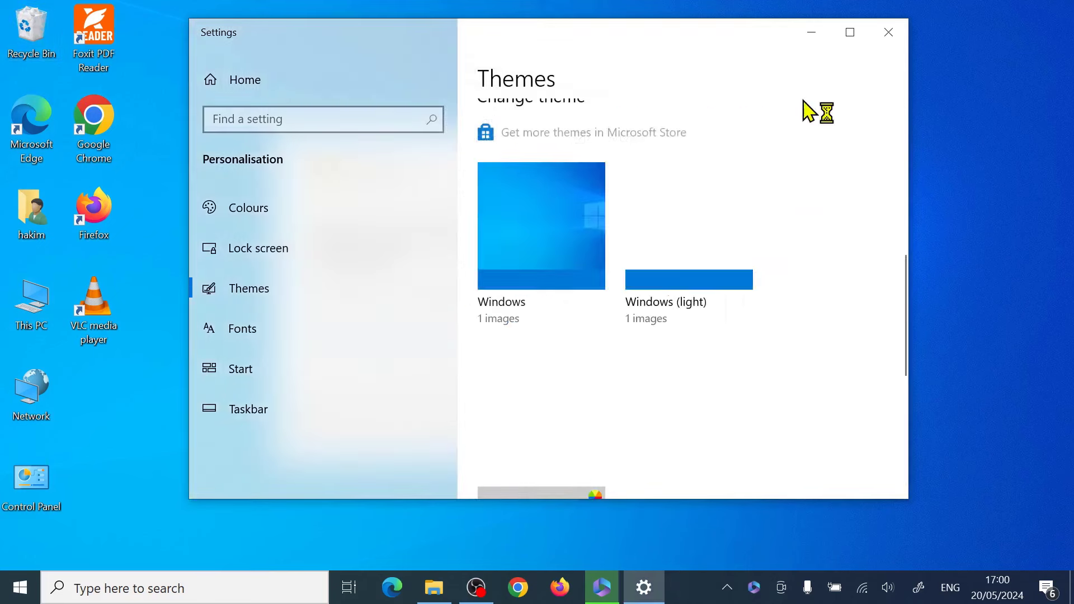
left_click(902, 33)
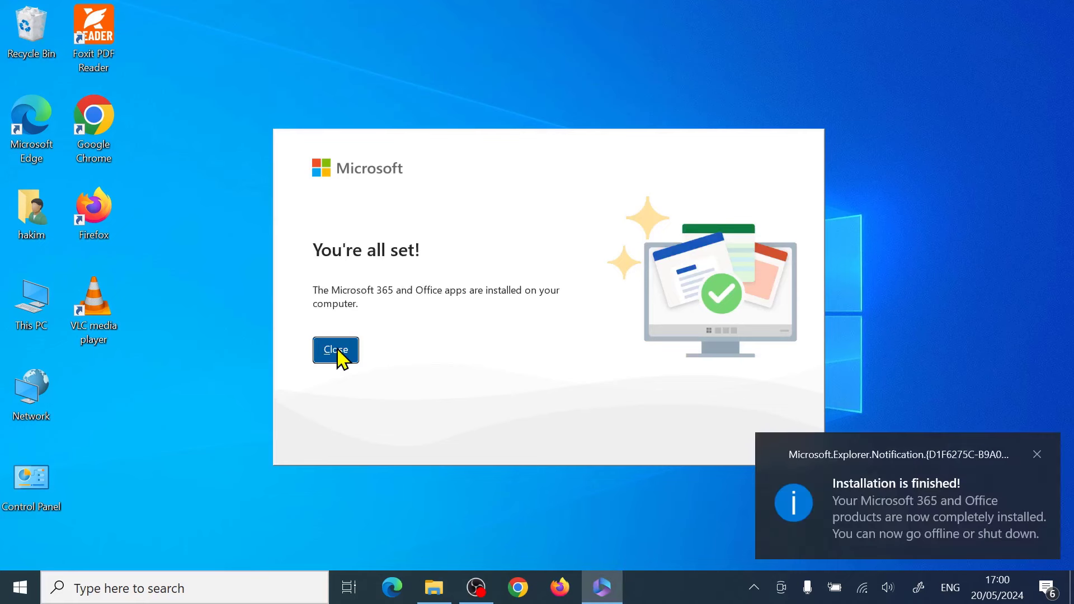
Close the finished Office installer and eject the mounted Office image, DVD Drive (D:), from This PC.
left_click(337, 351)
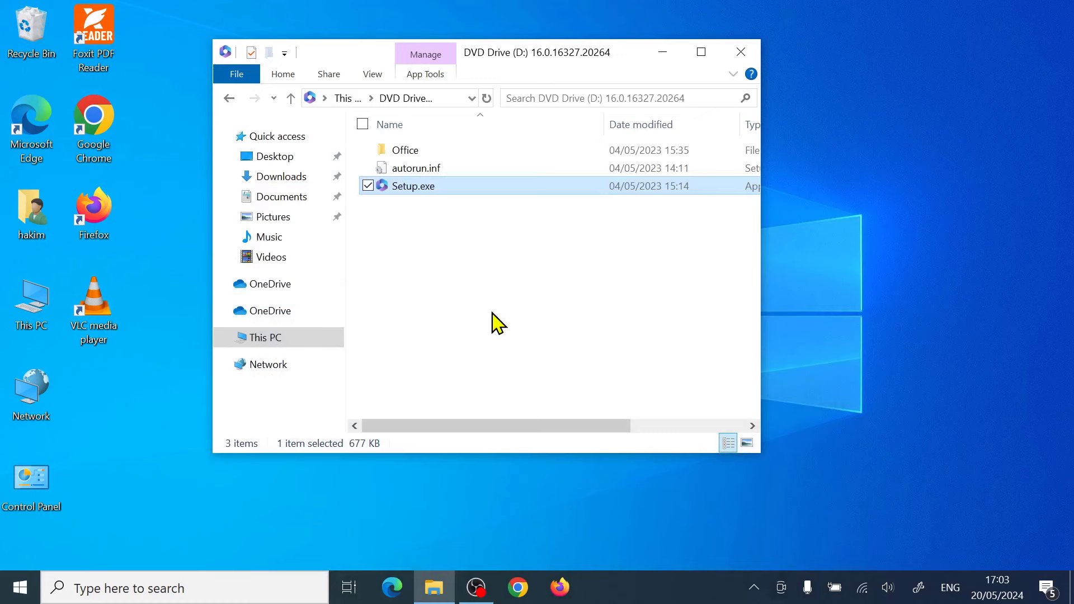
left_click(263, 342)
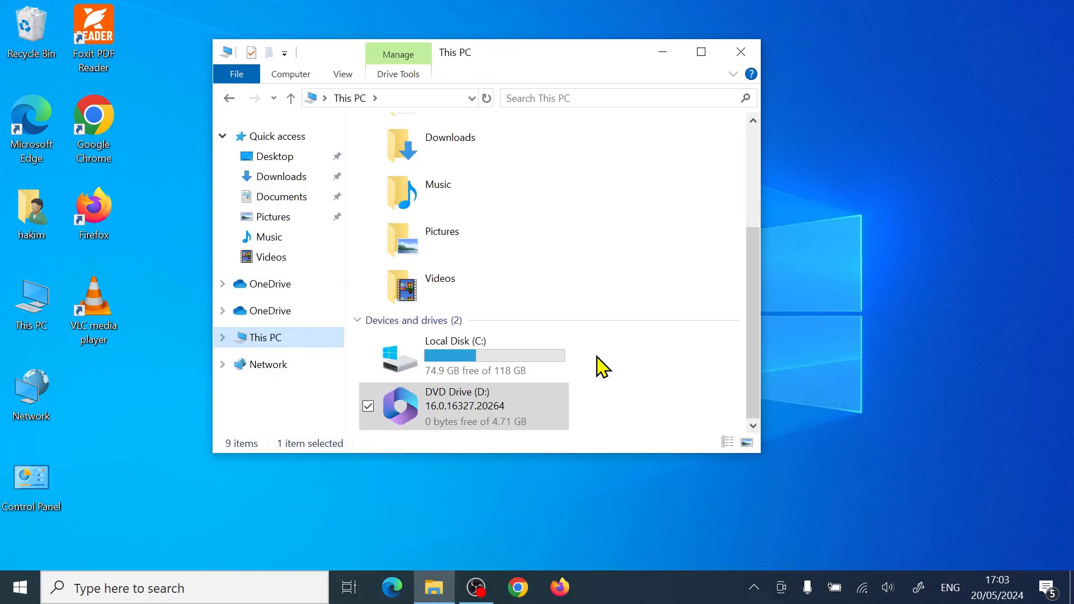
right_click(445, 408)
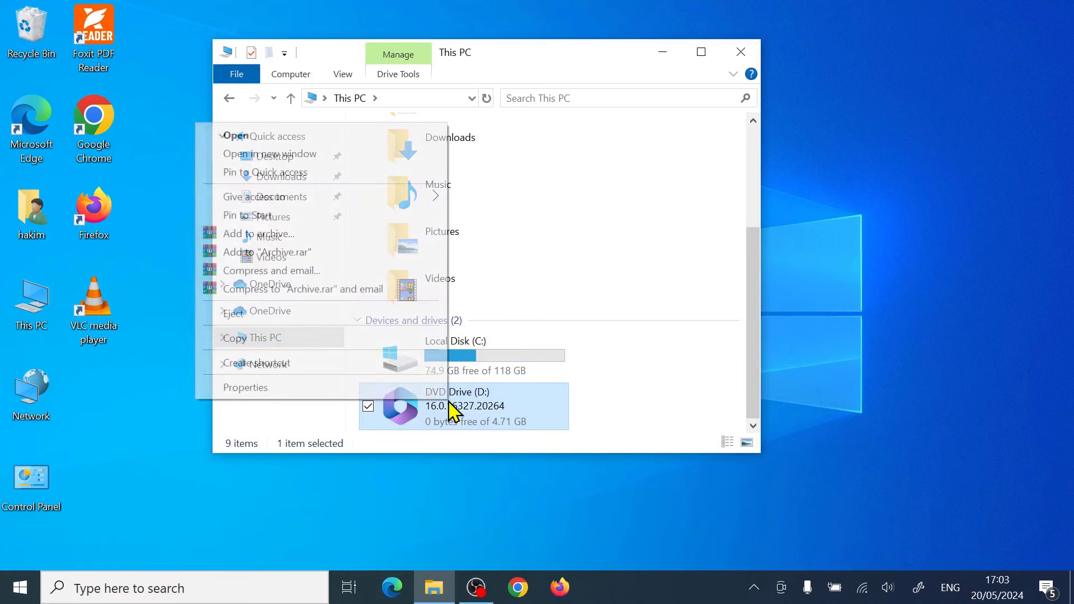
left_click(278, 314)
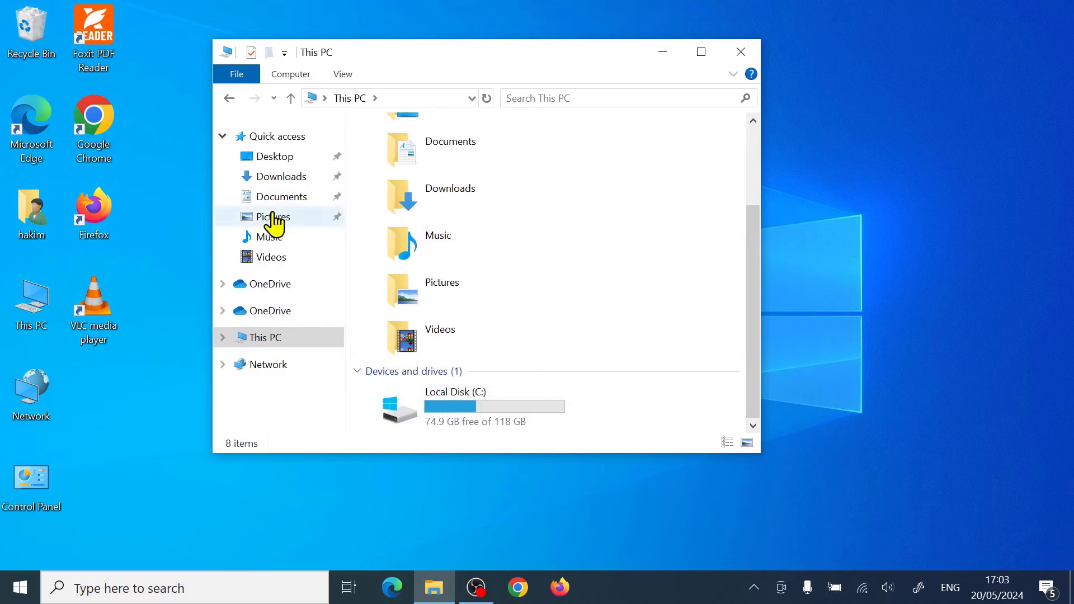
Select the downloaded files in the Downloads folder, from vlc-3.0.20-win64.exe through Visual-C-Runtimes-All-in-One-Feb-2024.zip.
left_click(267, 178)
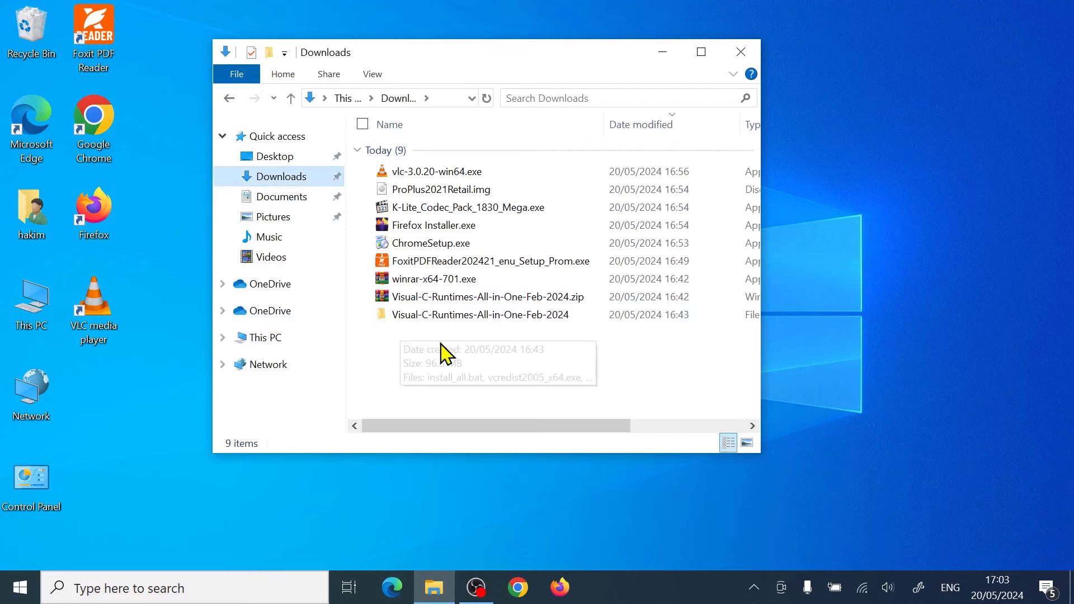
left_click_drag(356, 296, 463, 170)
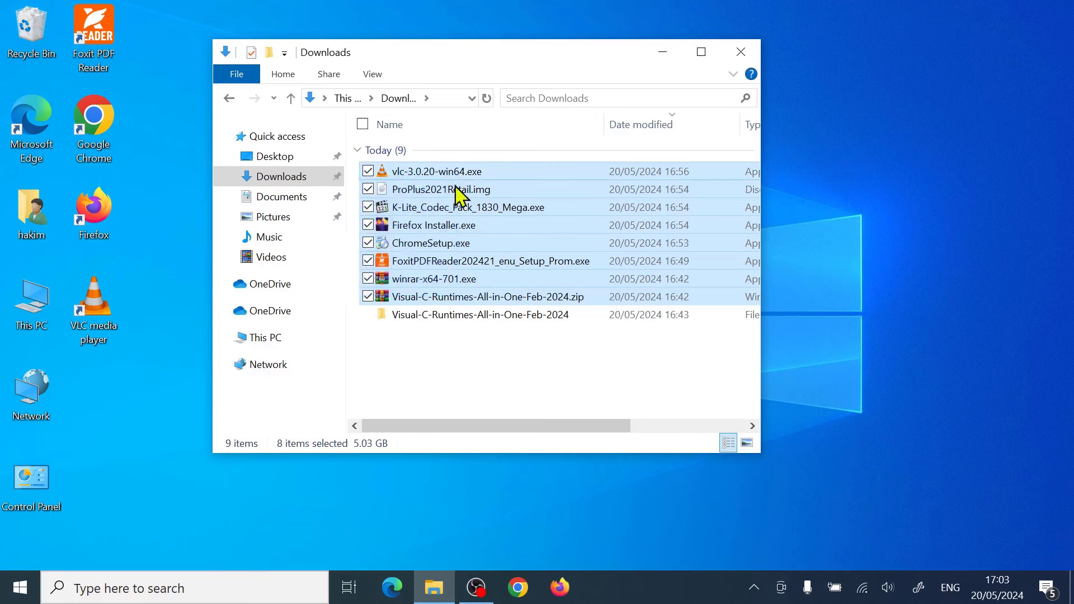